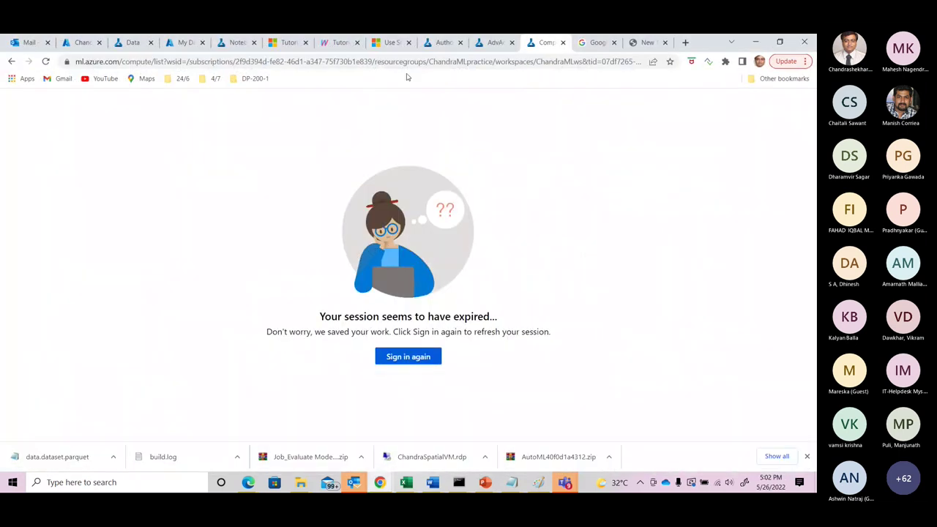
Leave the expired session and reach the Azure portal Home page through the Dashboard
click(83, 43)
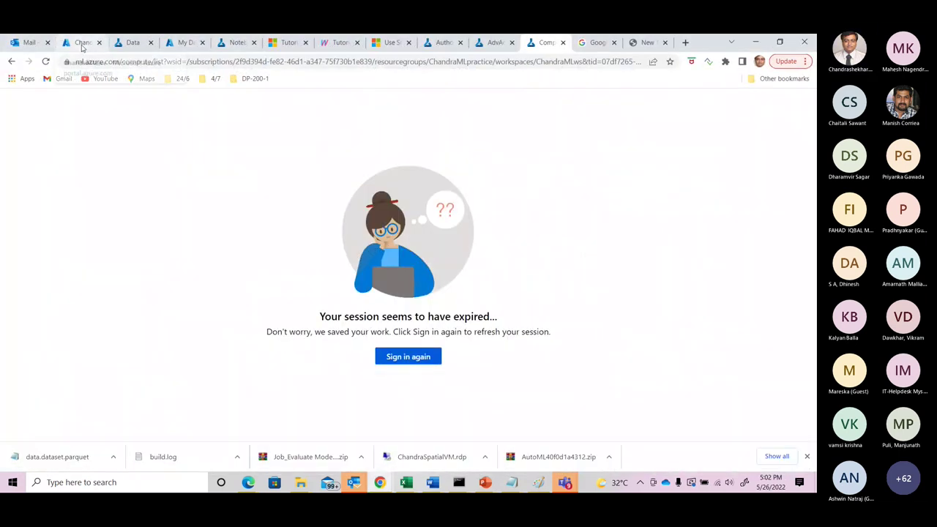
click(55, 119)
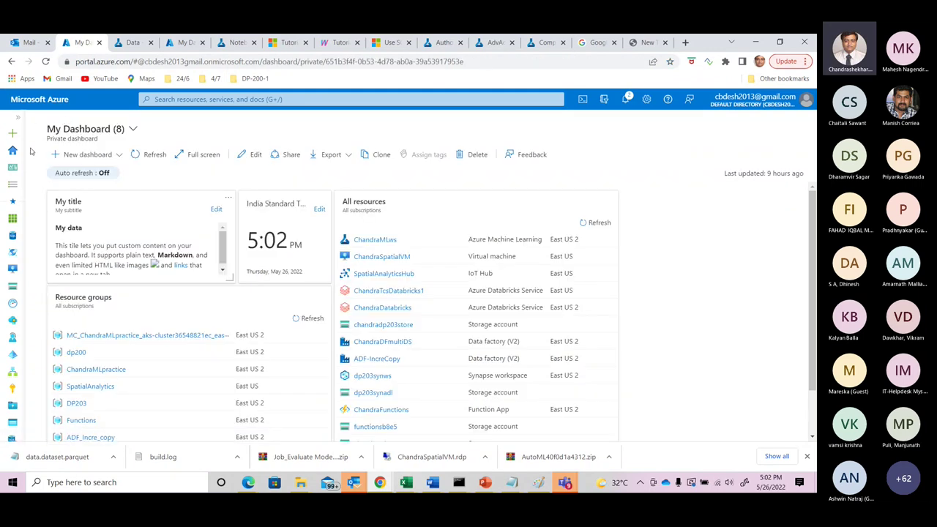
click(12, 152)
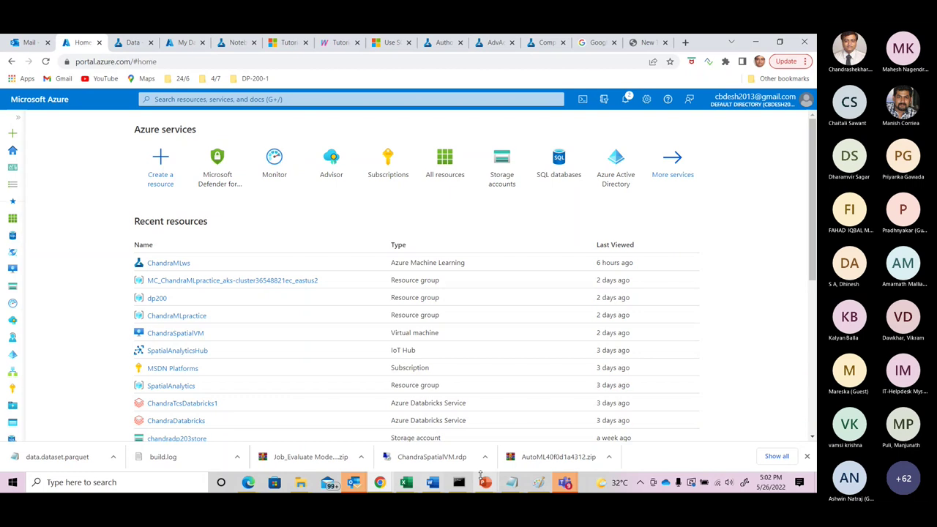
Bring the Teams 'AZ-900: Microsoft Azure Fundamentals' meeting and its chat to the front
mouse_move(564, 482)
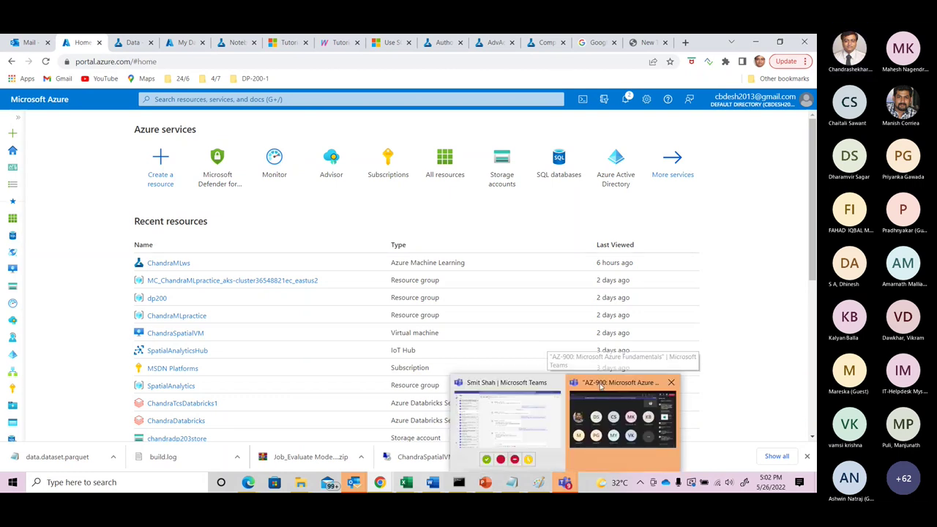
click(600, 387)
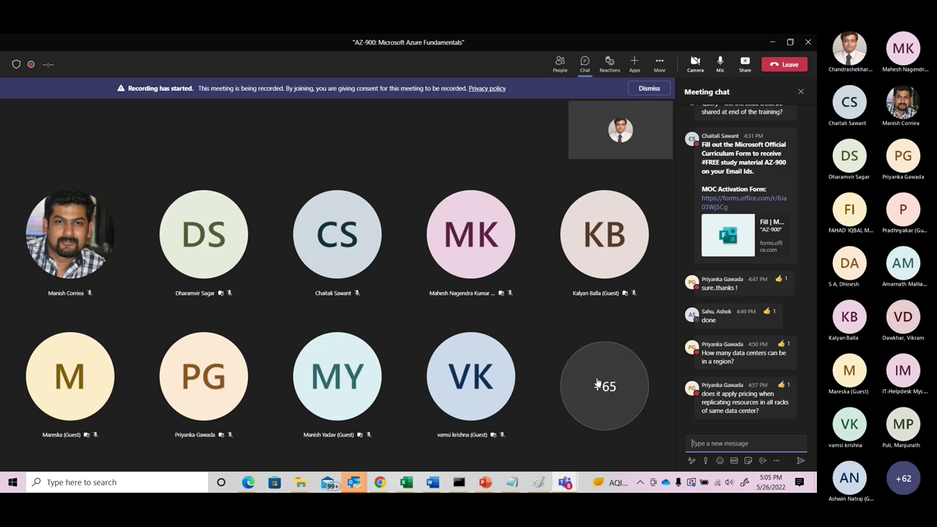
mouse_move(573, 277)
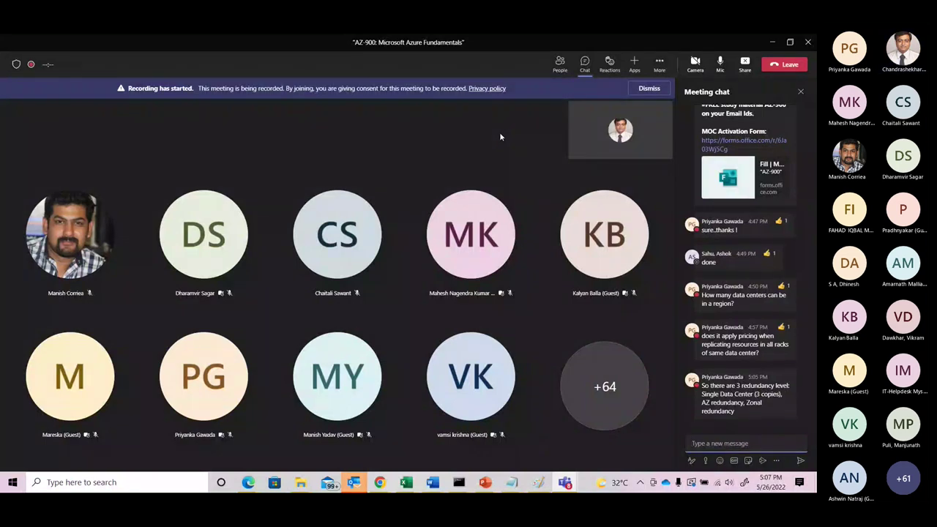
Alt+Tab from the Teams meeting back to the Azure portal Home page in Chrome
key(alt+Tab)
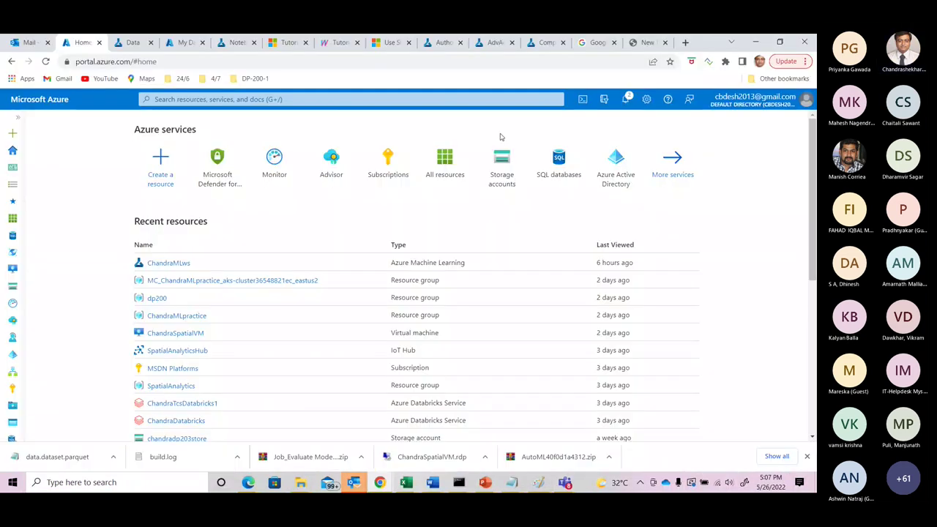
key(alt+Tab)
key(alt+Tab)
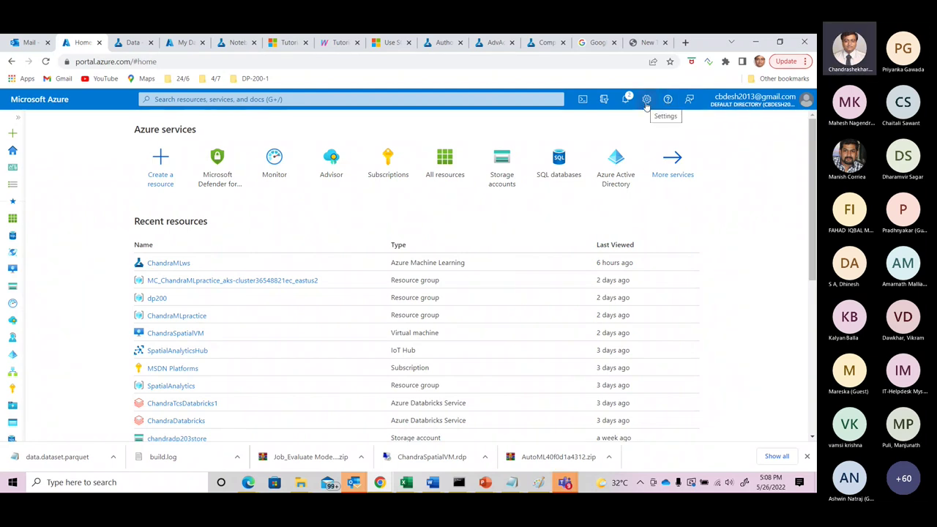
Show the Appearance + startup views page in Portal settings
click(646, 100)
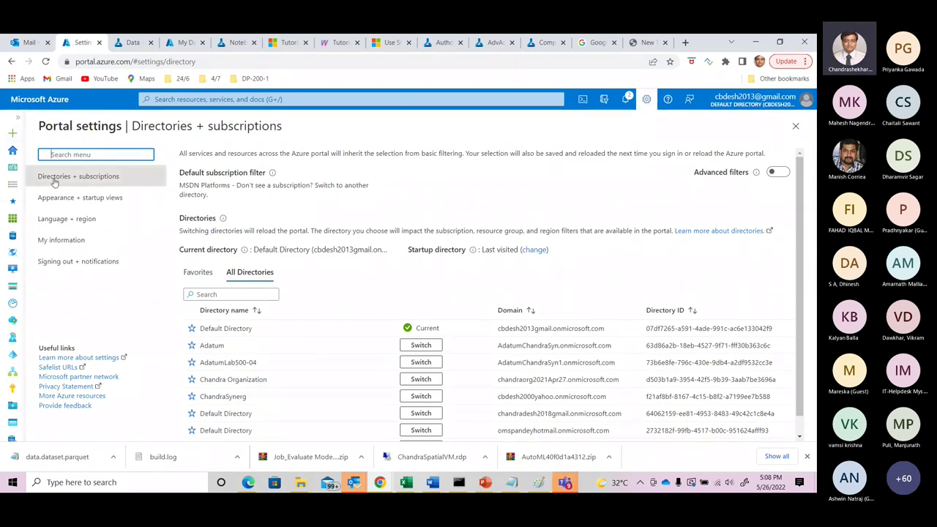
click(88, 199)
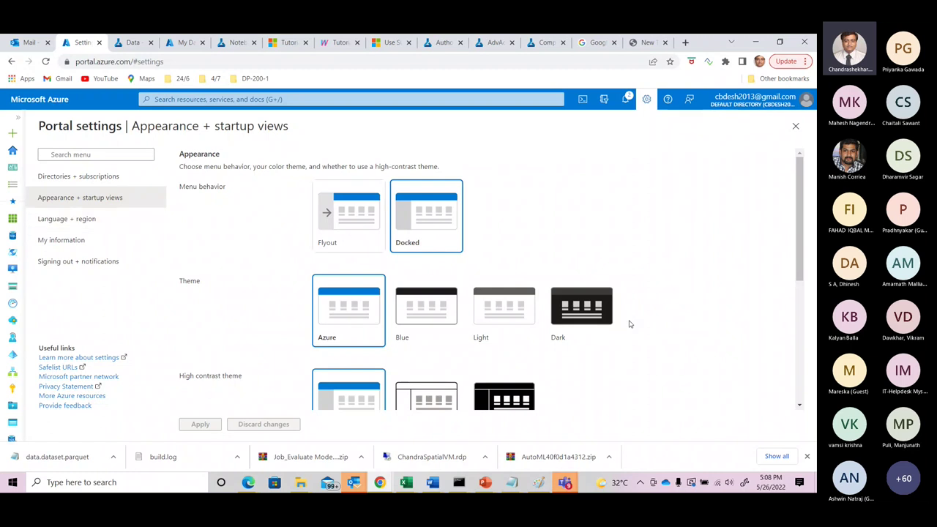
mouse_move(565, 482)
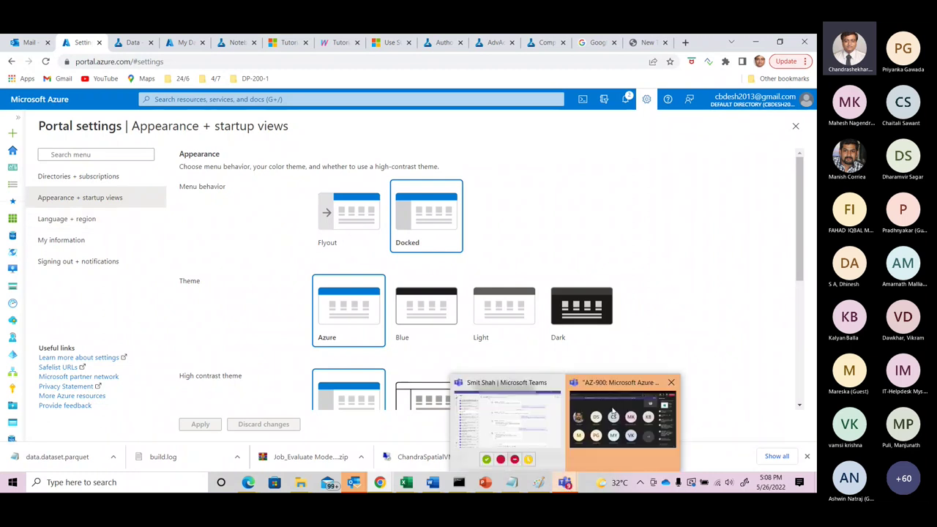
click(614, 412)
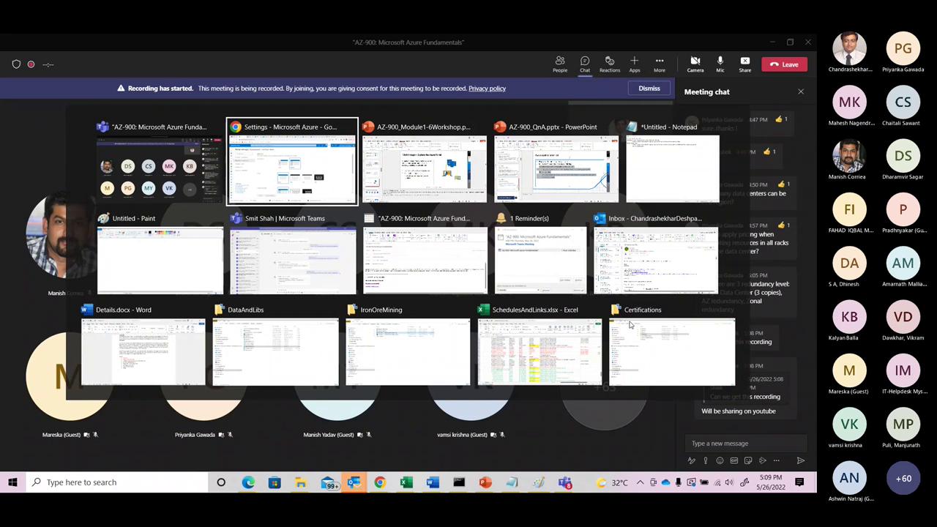
key(alt+Tab)
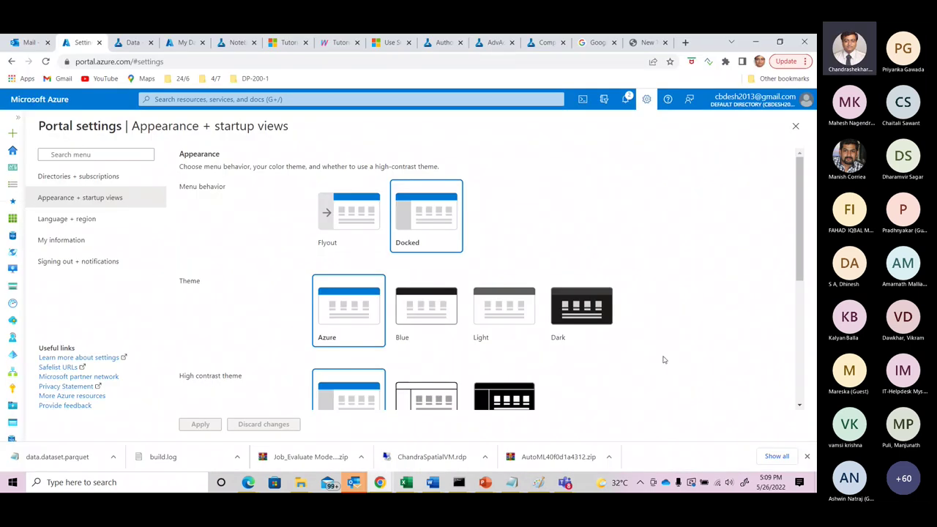
Review the remaining Appearance + startup views options, then close Portal settings
scroll(805, 293, down, 3)
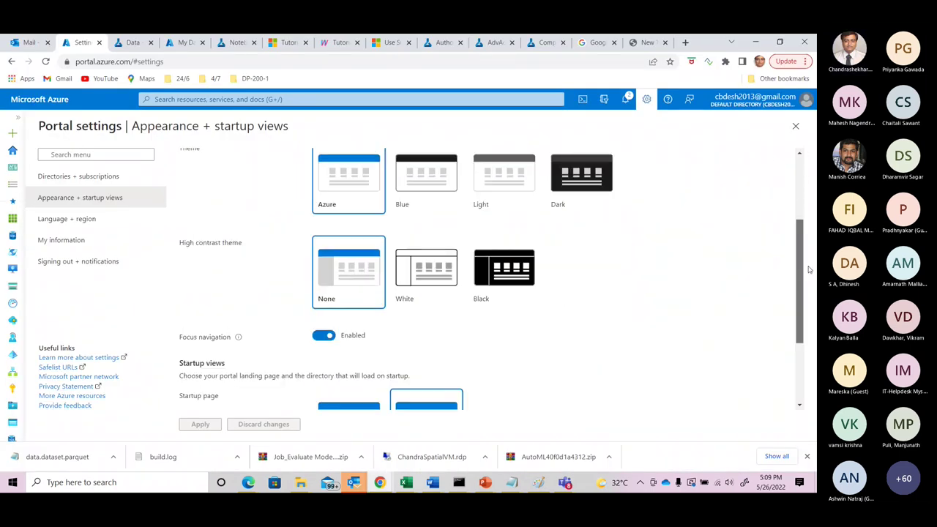
scroll(806, 292, down, 2)
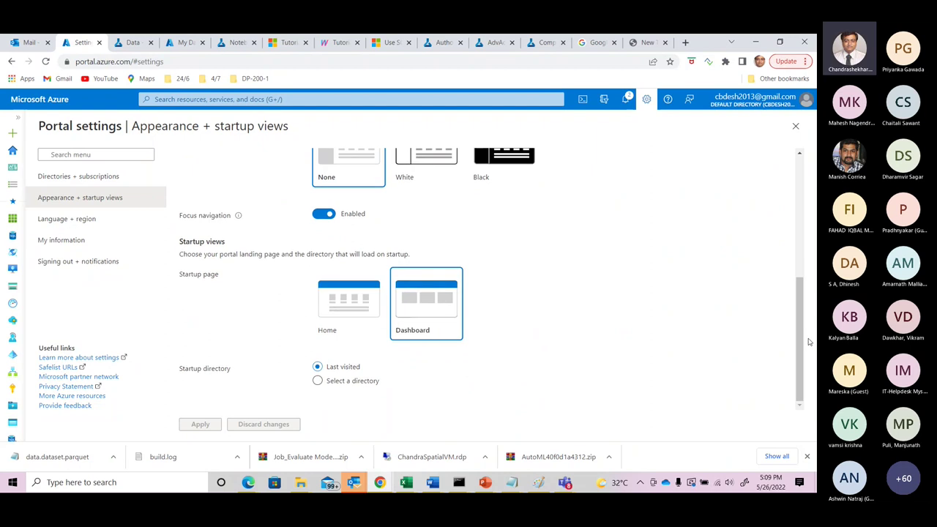
drag(809, 339, 805, 262)
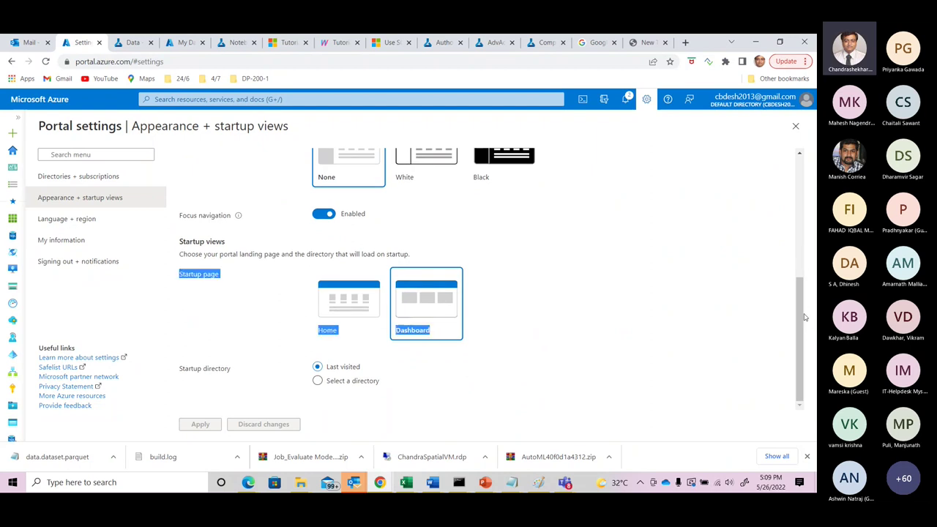
scroll(801, 313, up, 1)
drag(801, 313, 800, 200)
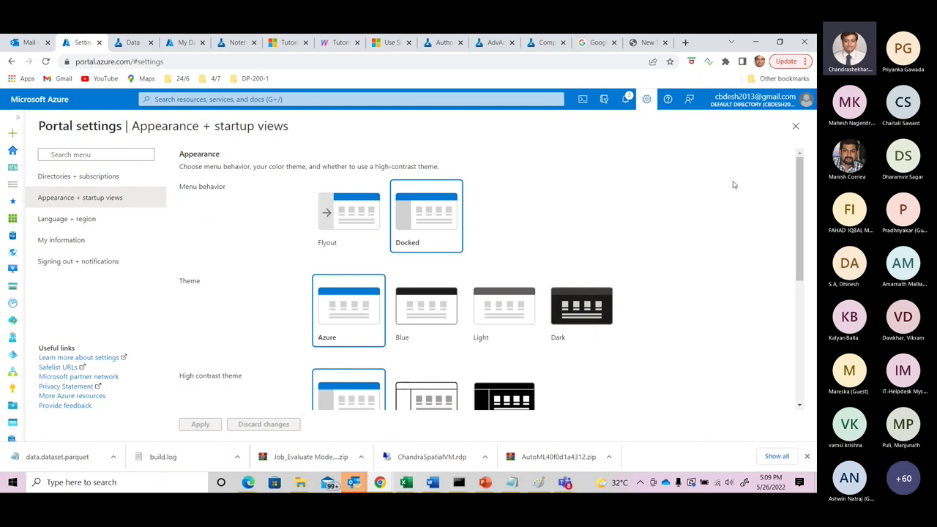
click(624, 101)
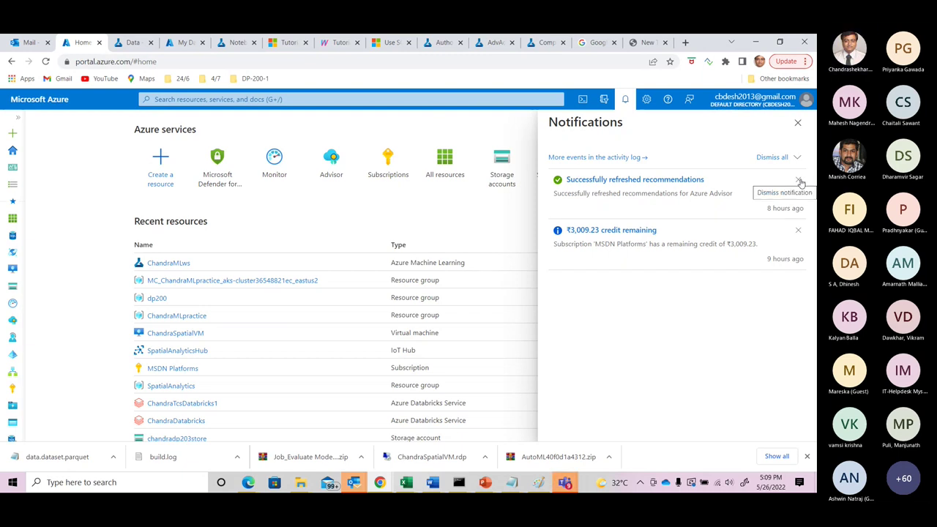
Dismiss the refreshed-recommendations notification, close Notifications, and bring the Teams meeting forward
click(800, 182)
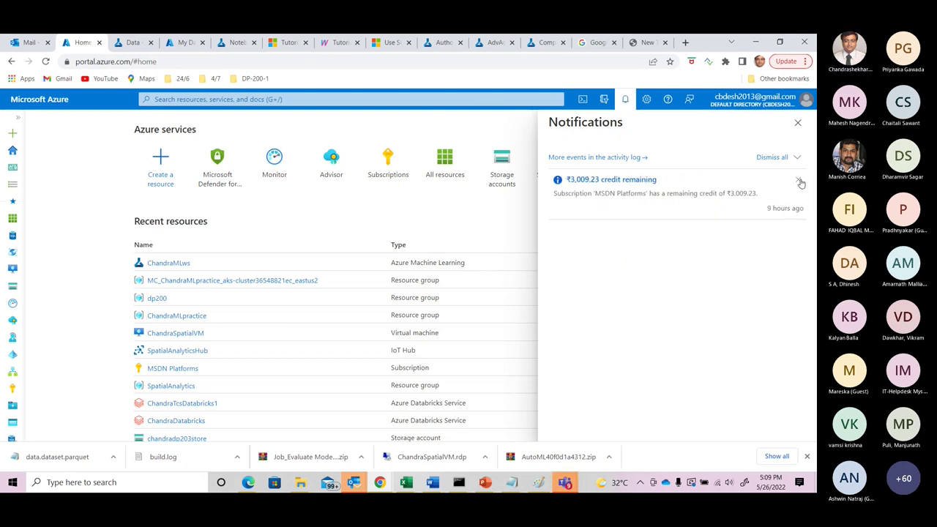
click(796, 124)
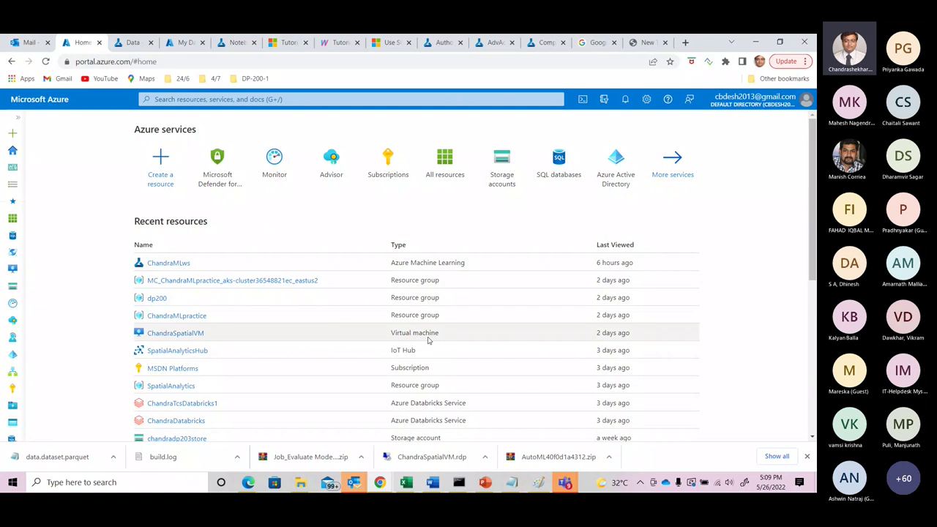
mouse_move(566, 485)
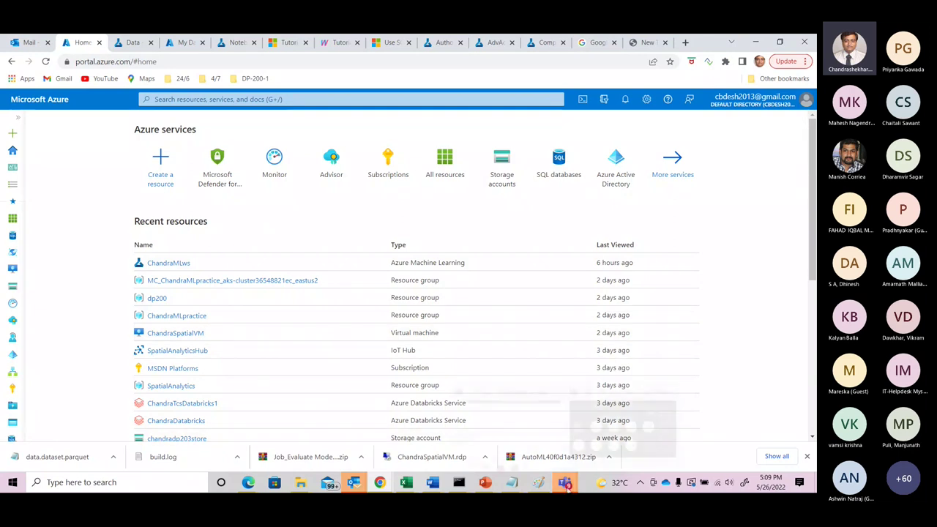
click(613, 386)
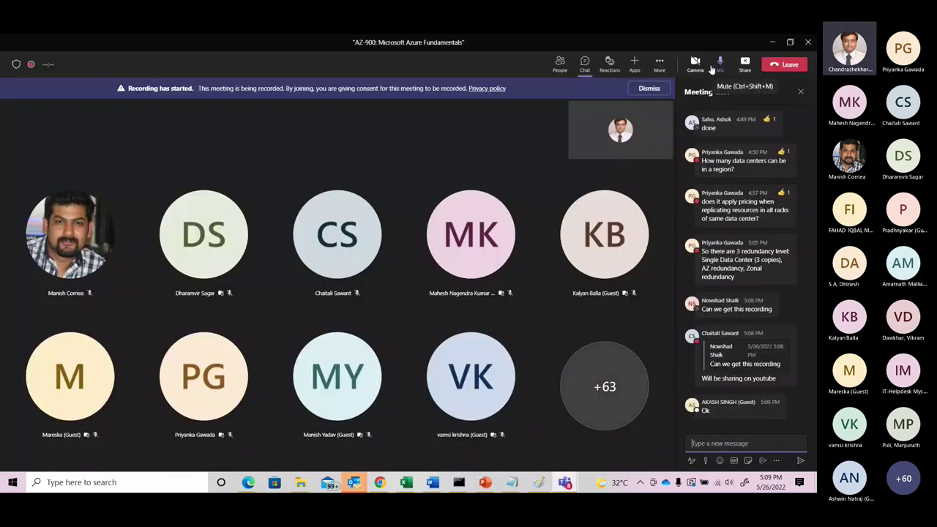
Minimise the AZ-900 meeting window to reveal the Azure portal Home page
click(771, 42)
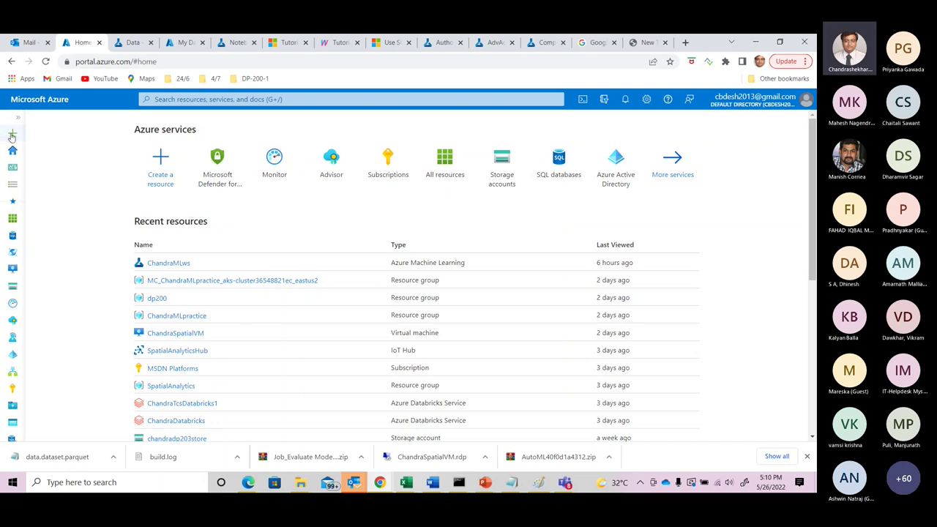
Open Create a resource and show the Compute category's services
click(11, 136)
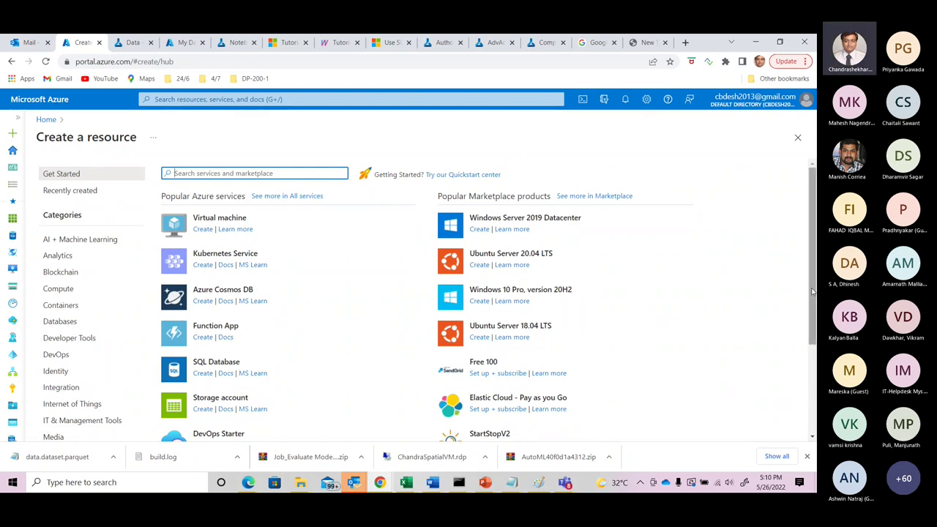
scroll(814, 311, down, 1)
scroll(814, 311, down, 1)
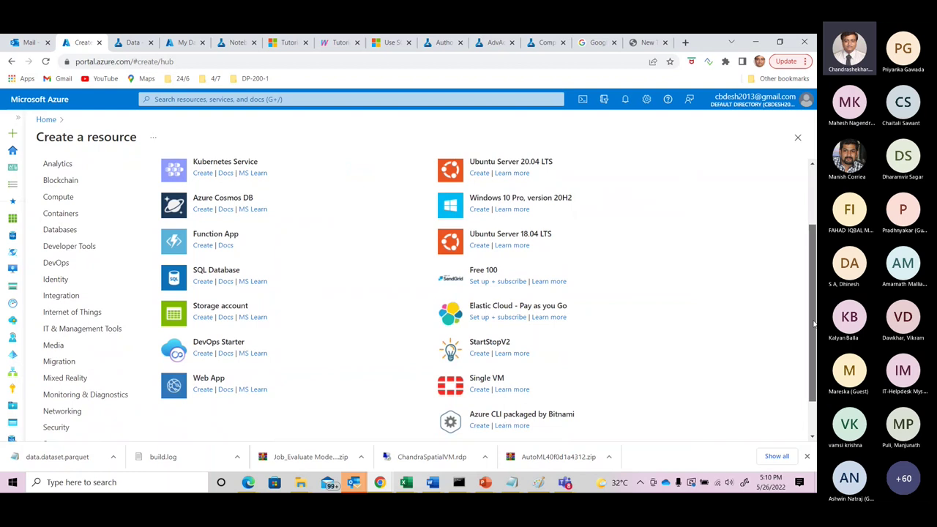
scroll(814, 311, up, 2)
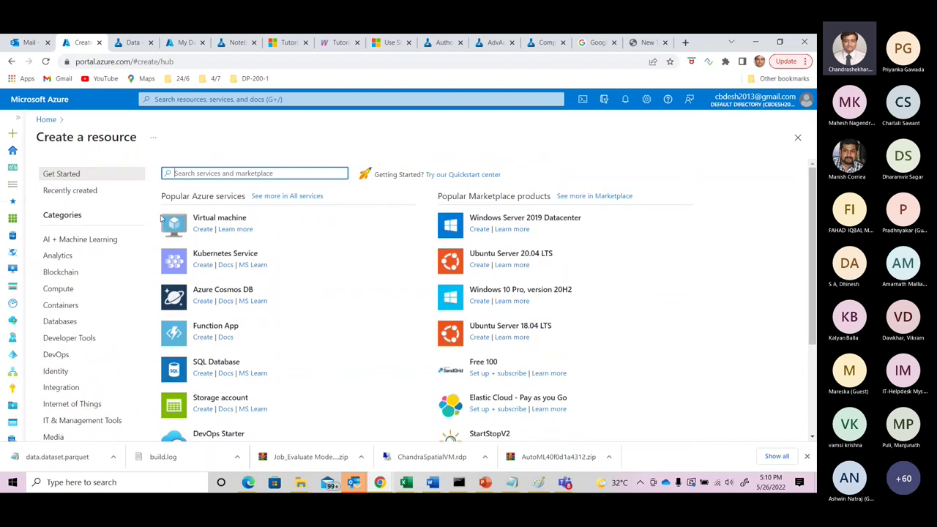
click(65, 291)
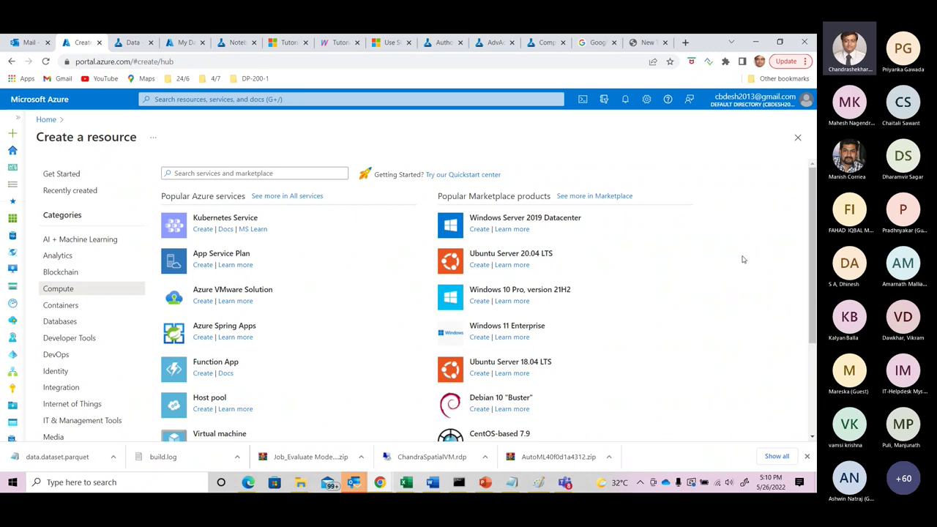
Switch the Create a resource catalogue to the Storage category, showing Storage account
scroll(811, 265, down, 2)
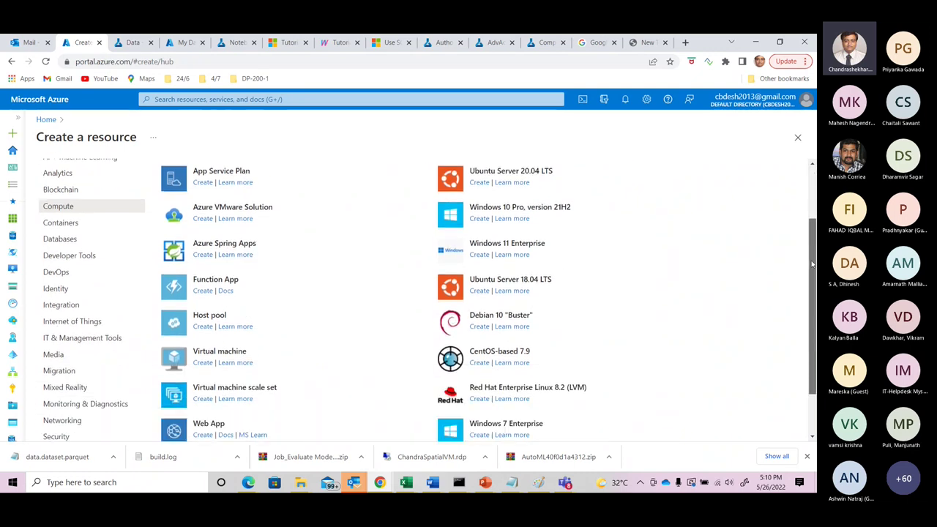
scroll(812, 265, up, 2)
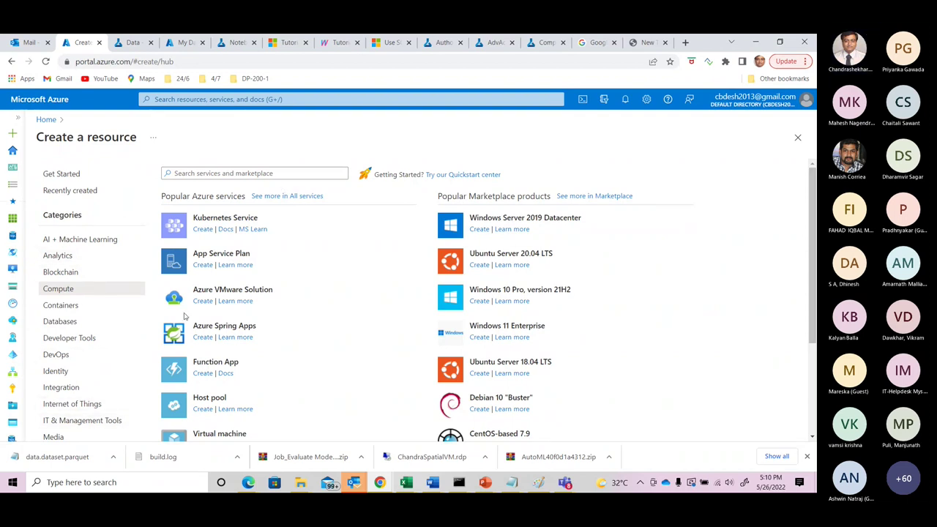
drag(811, 236, 812, 306)
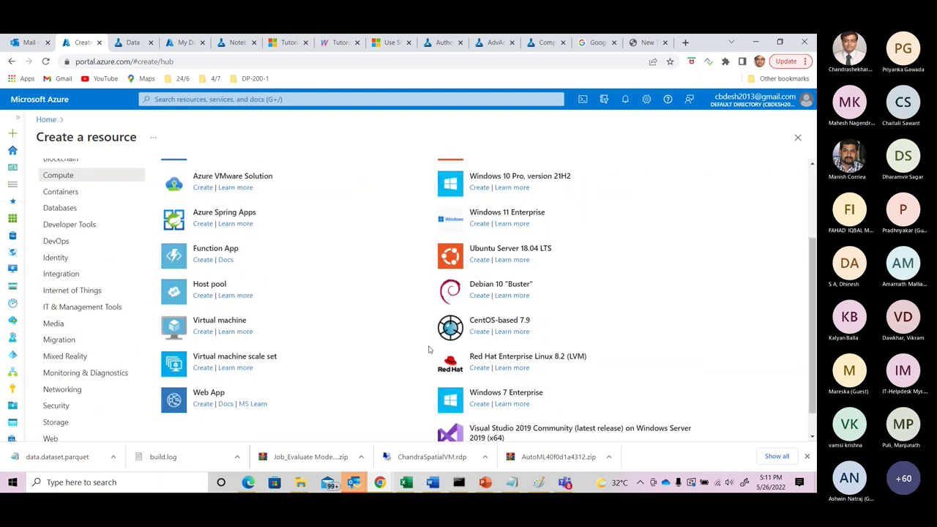
click(59, 423)
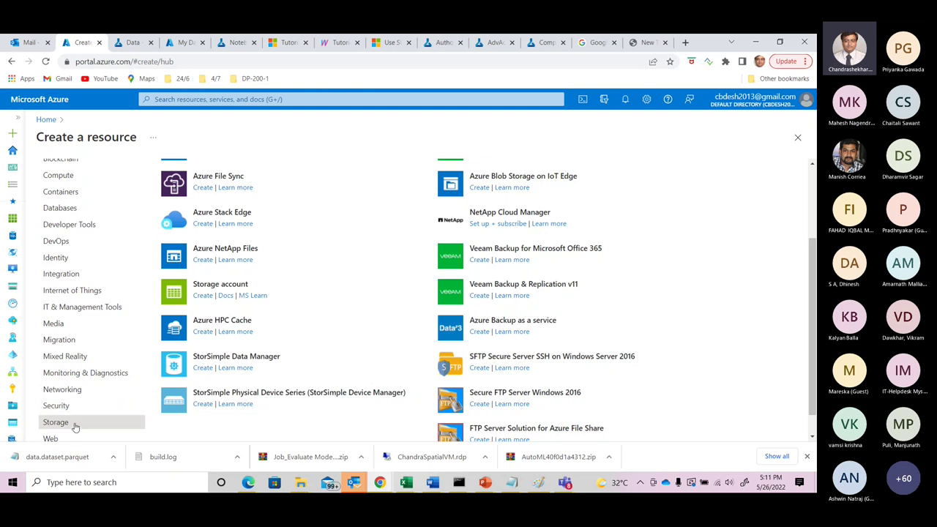
Browse the Databases category, return to Compute, then select the Analytics category
click(61, 207)
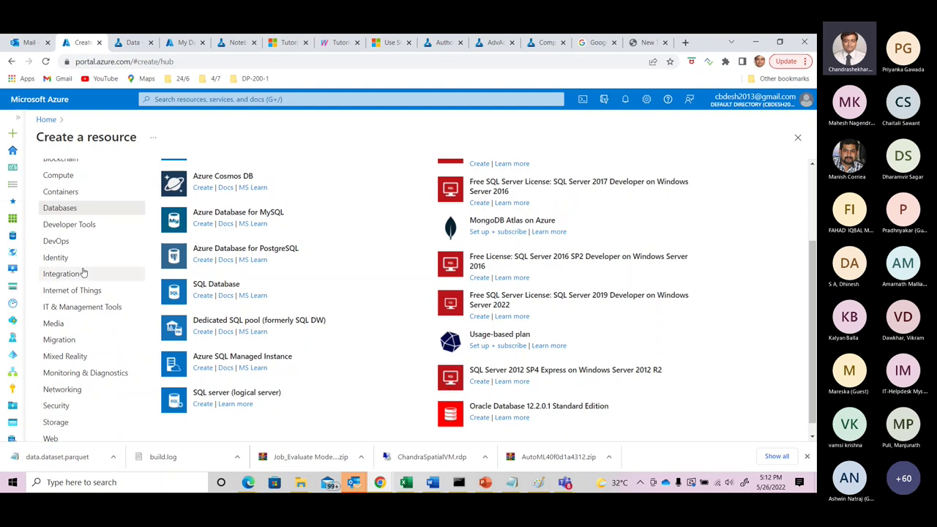
click(73, 178)
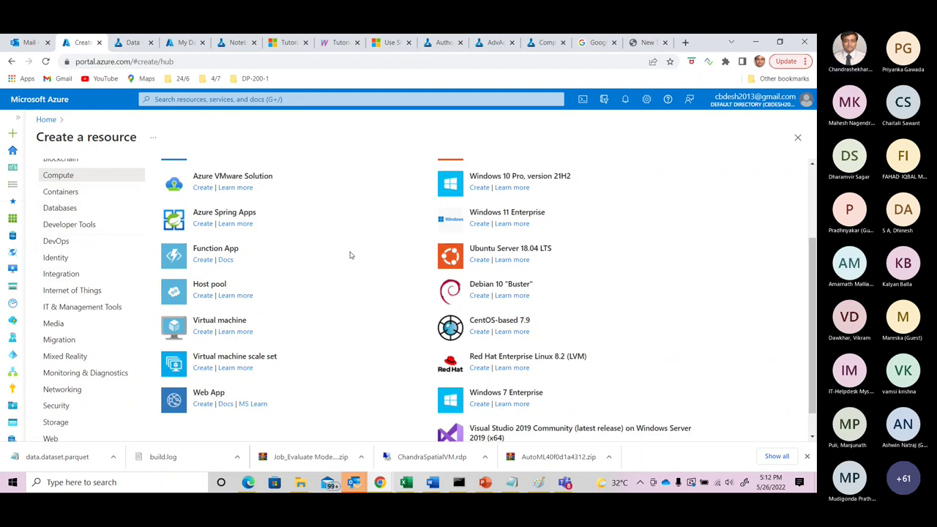
drag(811, 284, 807, 219)
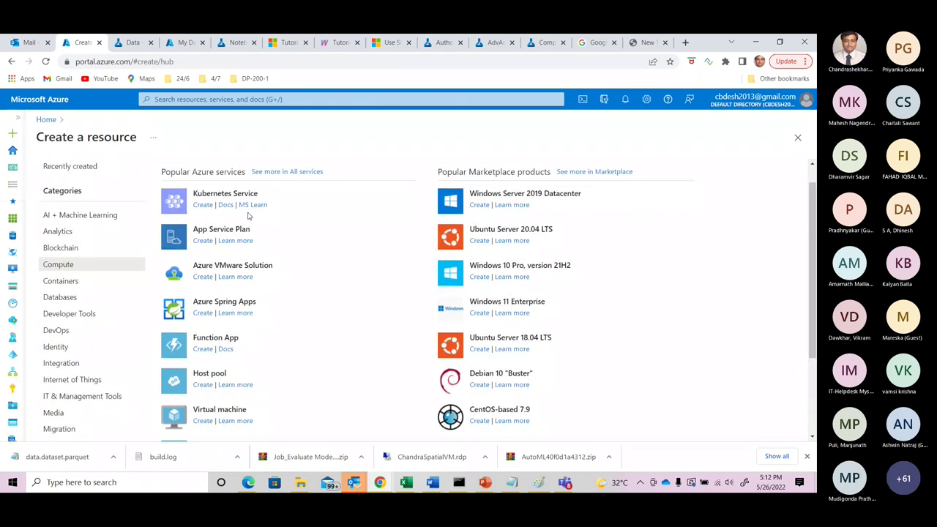
click(68, 237)
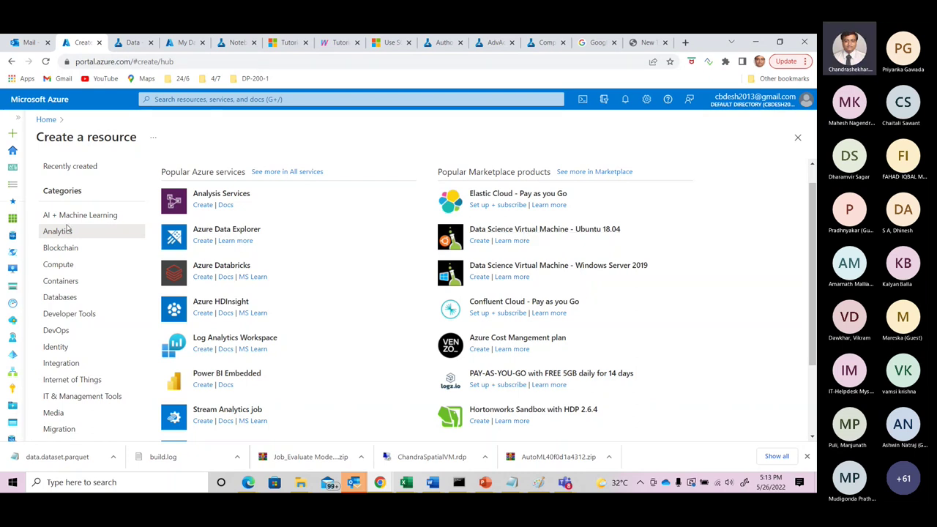
Show the AI + Machine Learning offerings: Cognitive Services, Computer Vision, Face and Speech
click(88, 219)
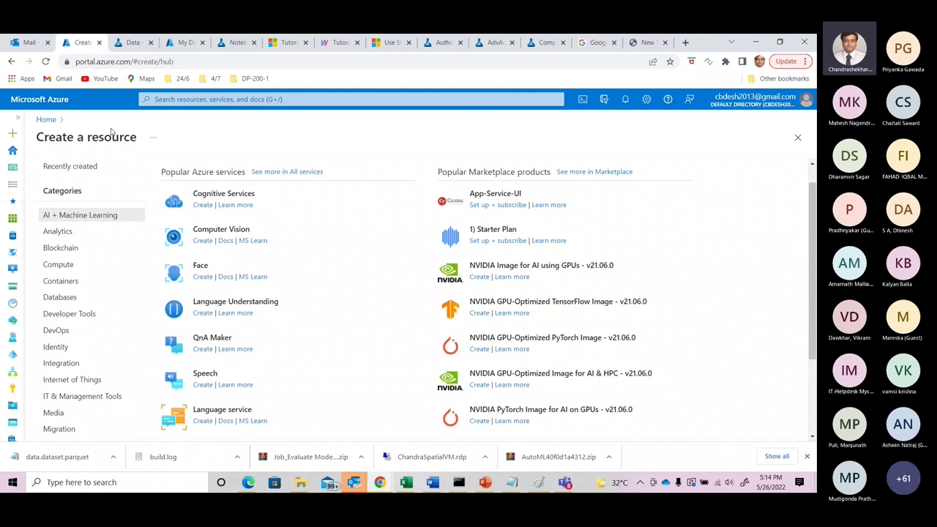
scroll(802, 201, up, 1)
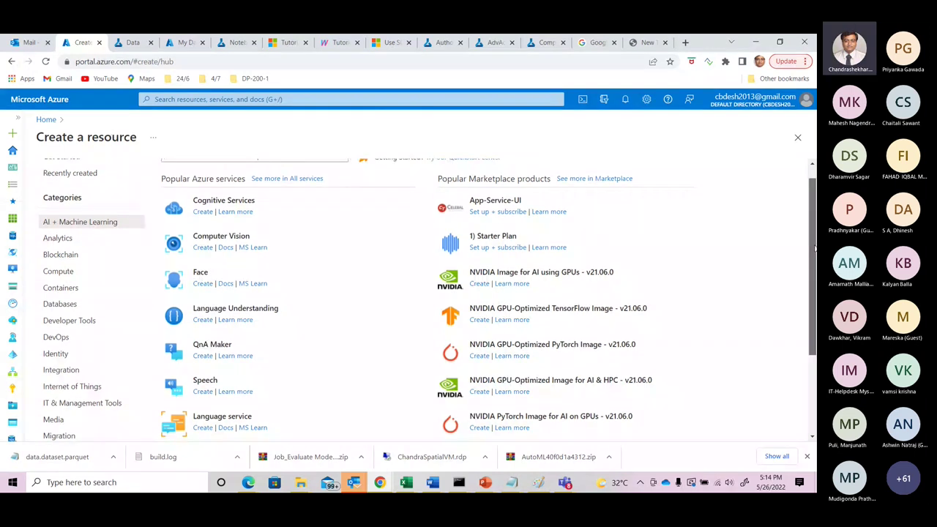
Find Storage account in the marketplace and start creating a new storage account
click(206, 174)
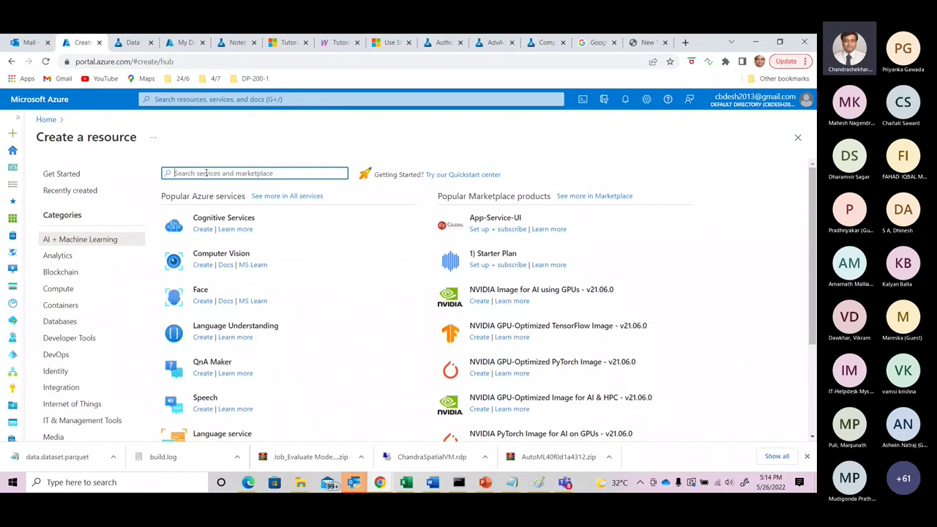
text(Storage c)
text(c)
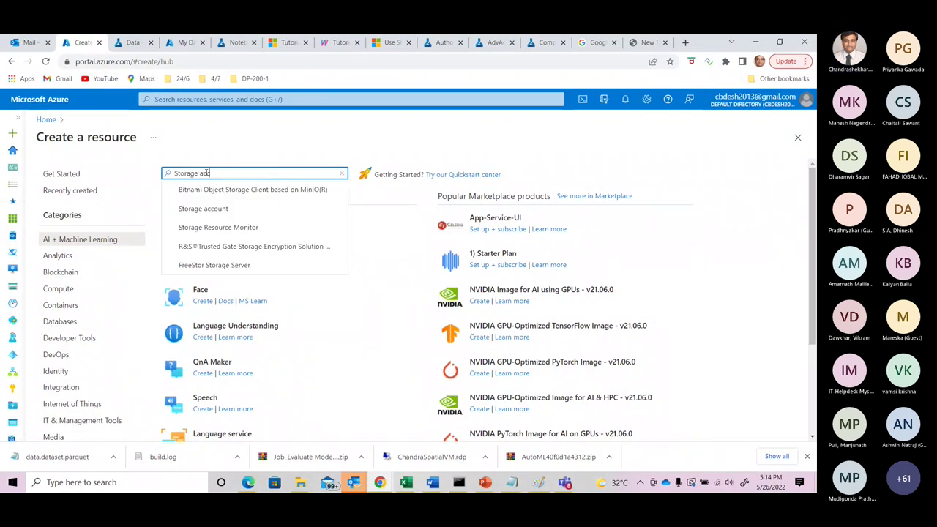
text(c)
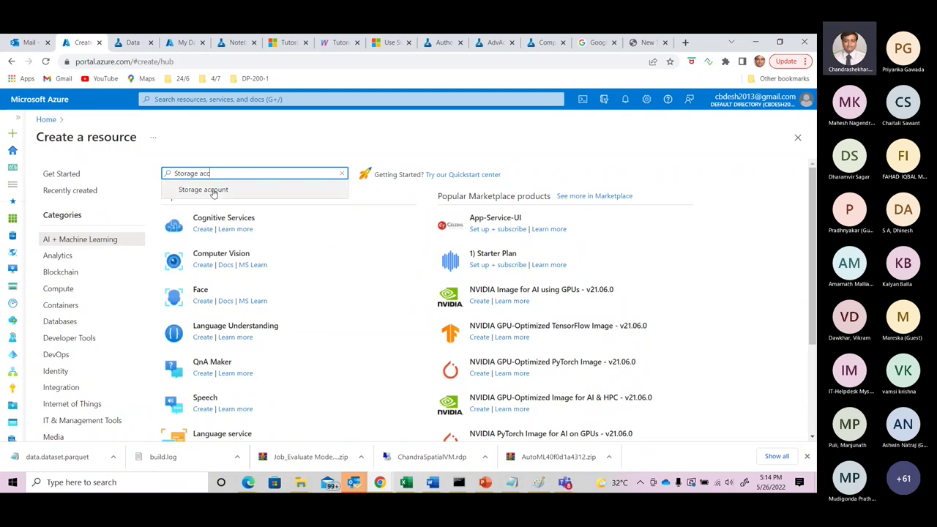
click(213, 191)
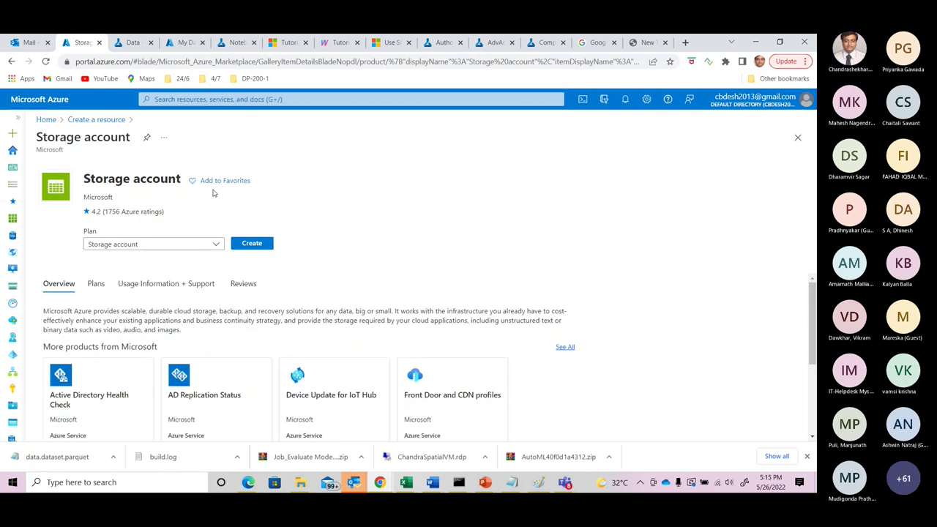
click(262, 248)
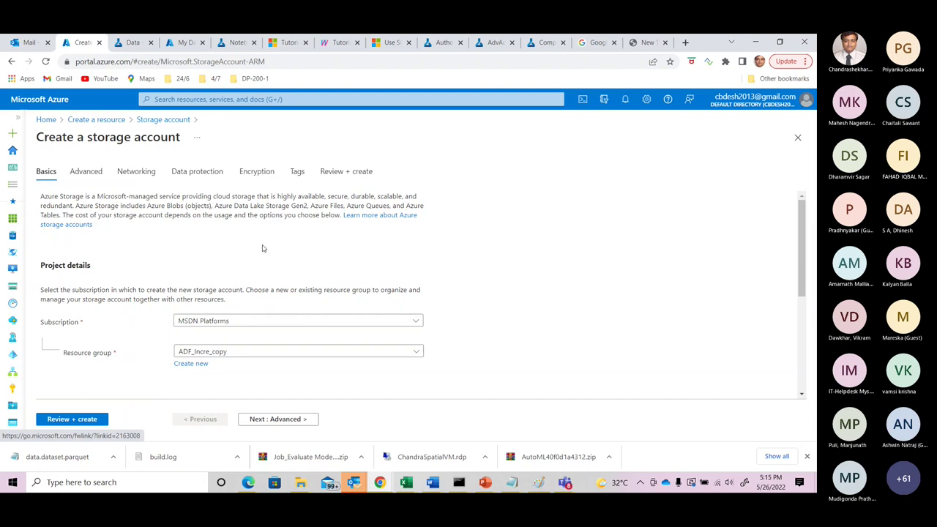
Put the new storage account in a newly created resource group named AZ-900
drag(802, 231, 807, 286)
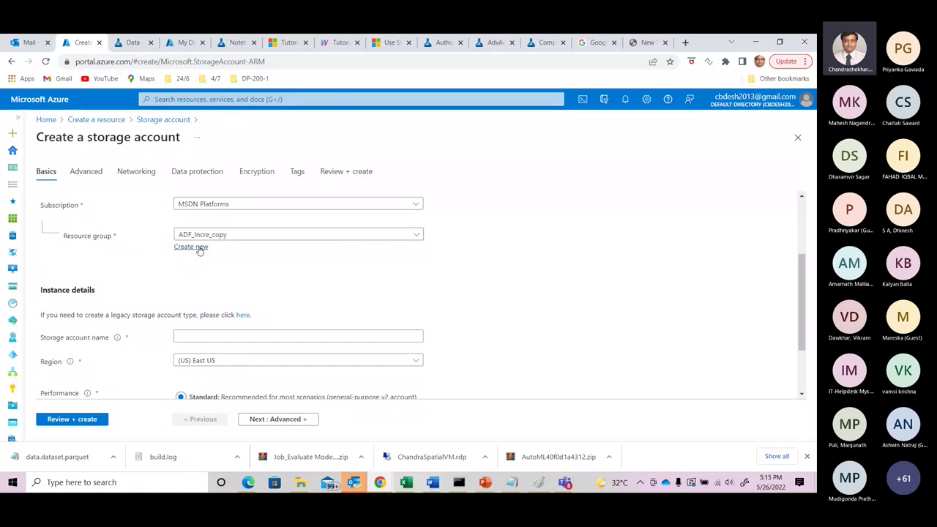
click(190, 247)
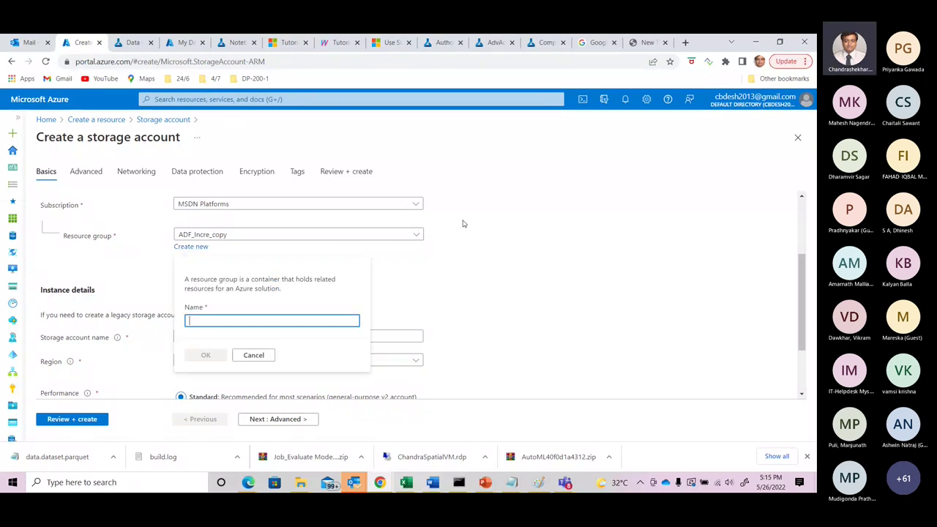
text(AZ-900)
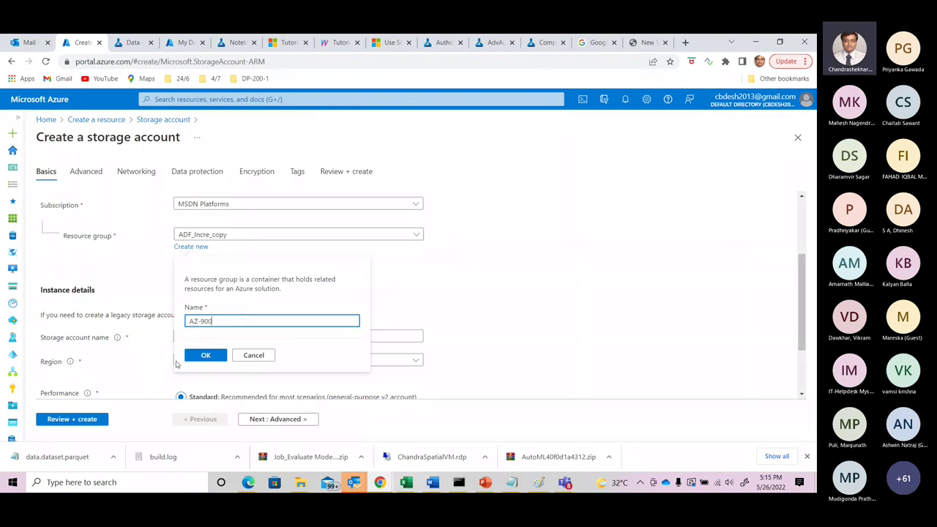
click(206, 356)
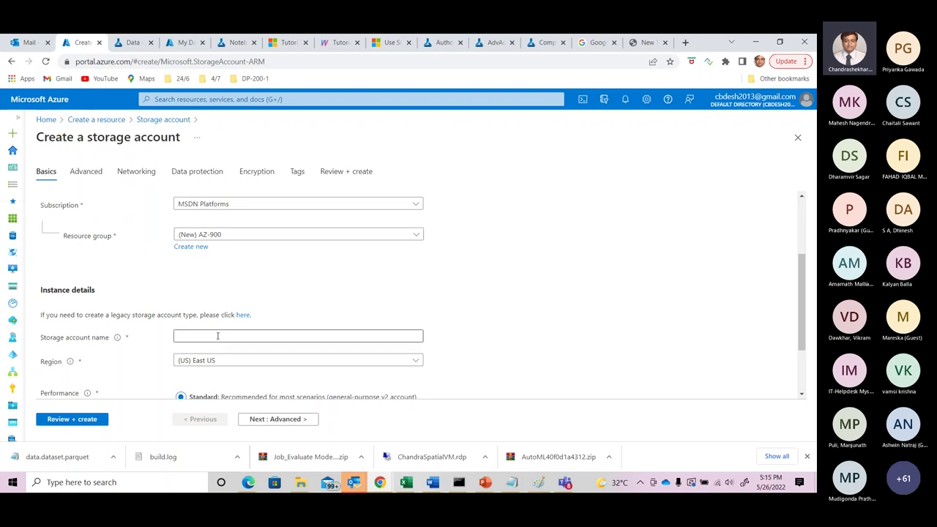
Name the storage account az900storechandra and bring up the Region list
click(219, 338)
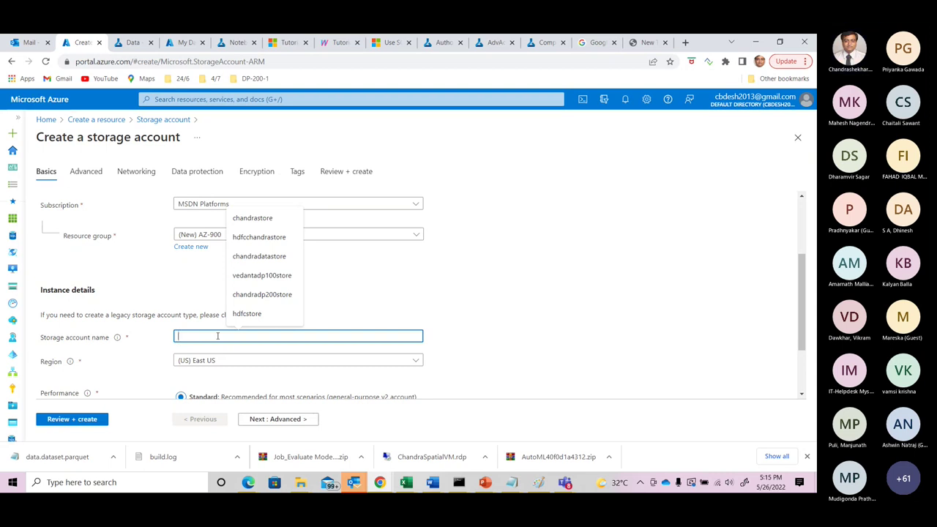
text(az900)
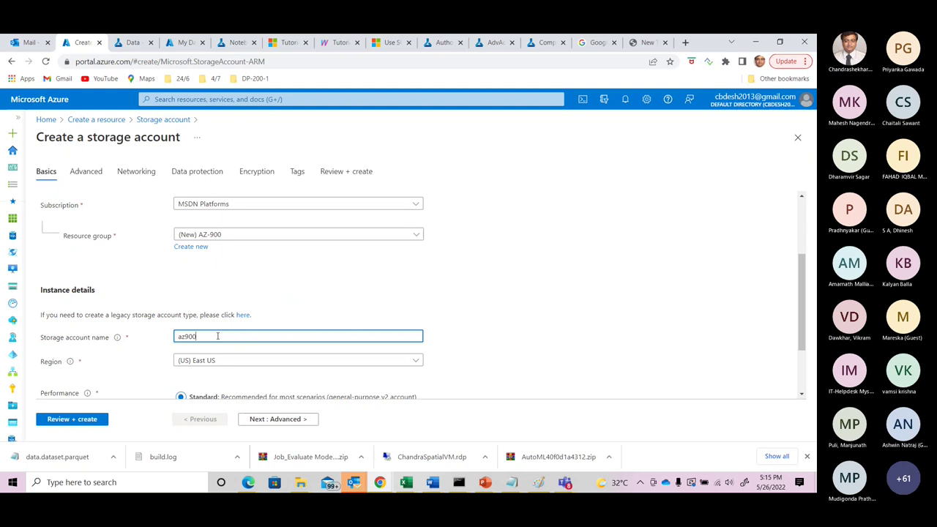
text(storechandra)
click(521, 344)
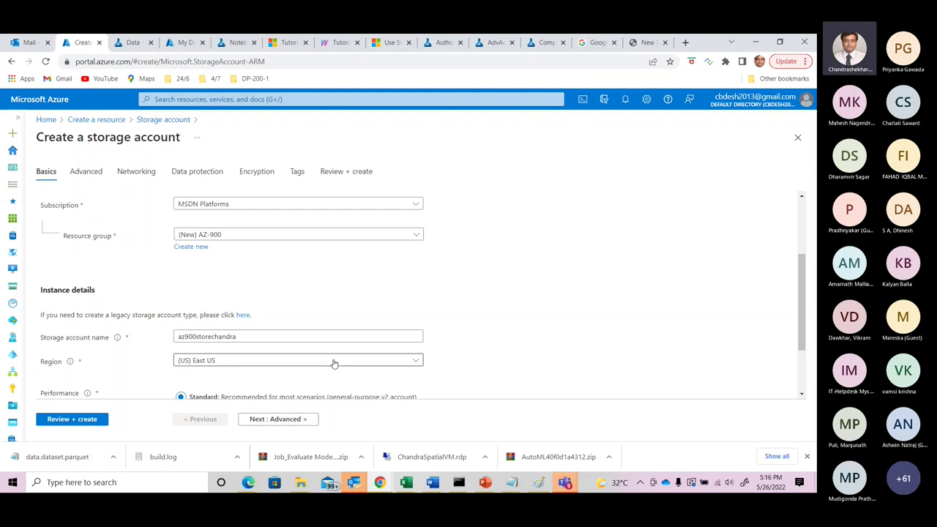
click(417, 363)
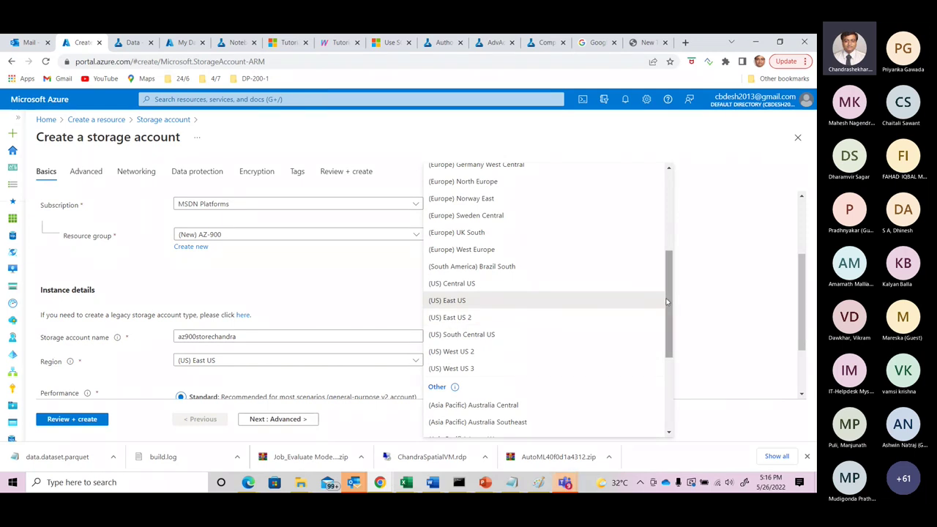
Choose (Asia Pacific) Central India as the storage account's region
scroll(672, 305, up, 10)
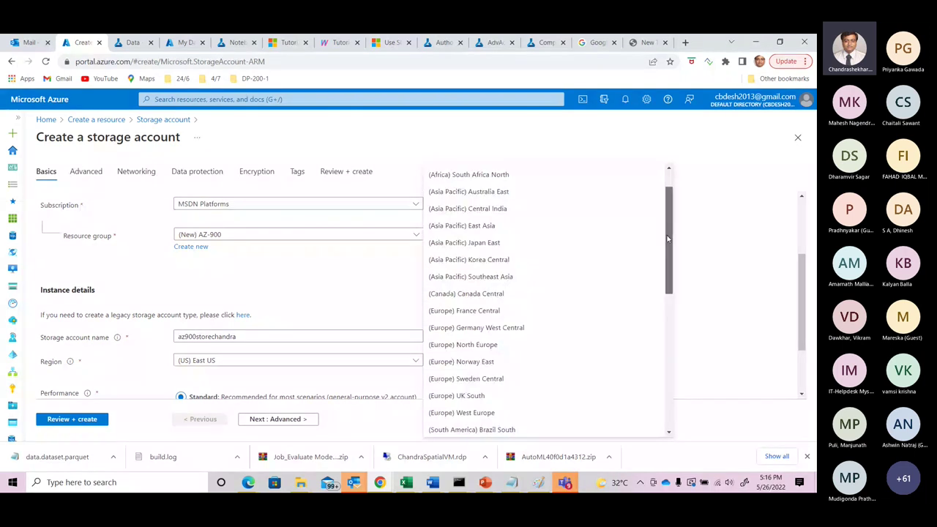
click(505, 231)
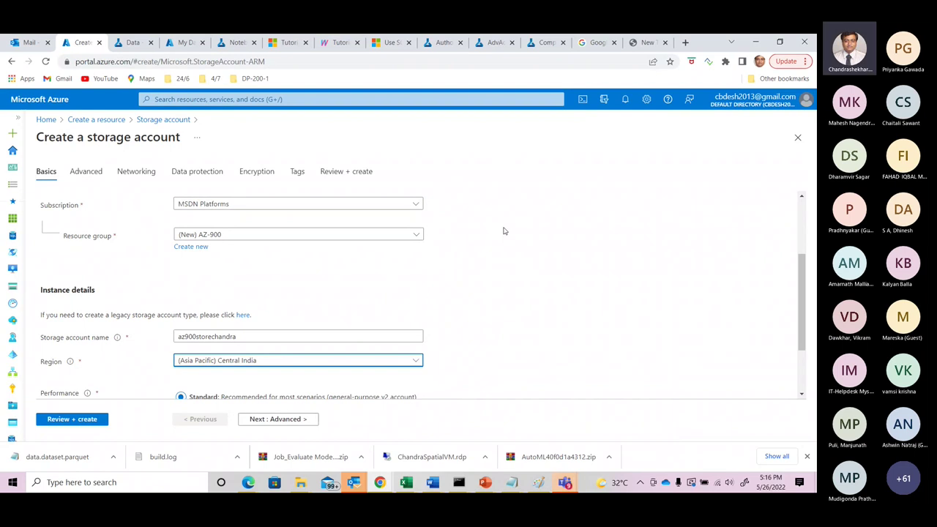
drag(805, 284, 811, 317)
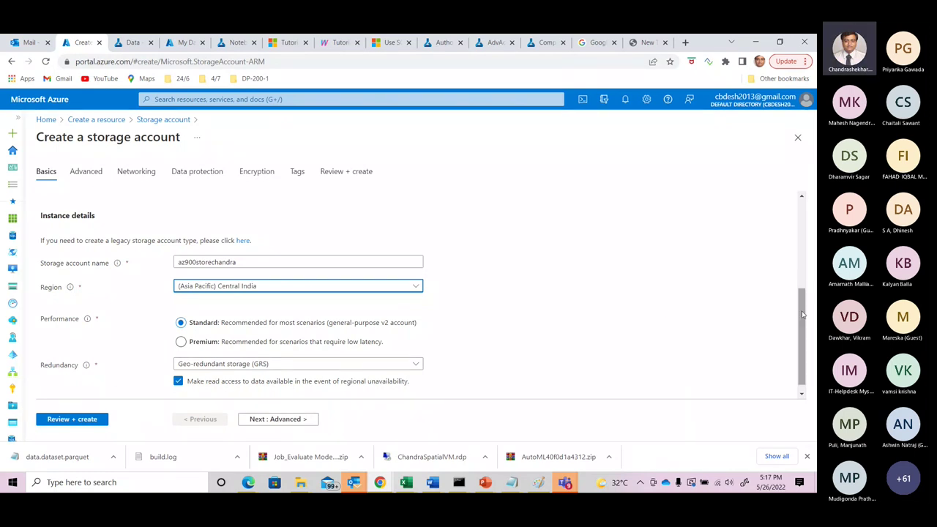
Compare the LRS, GRS, ZRS and GZRS redundancy options, keeping Geo-redundant storage (GRS)
scroll(803, 315, down, 1)
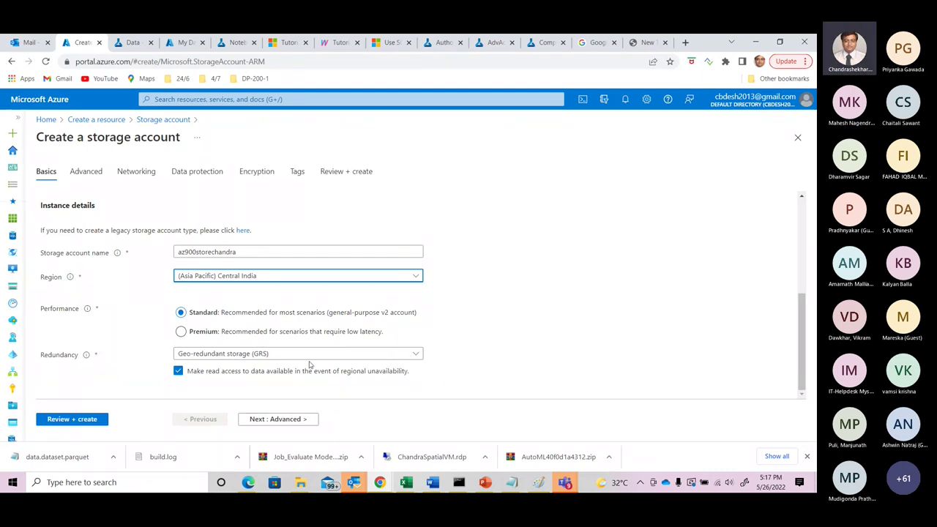
click(416, 355)
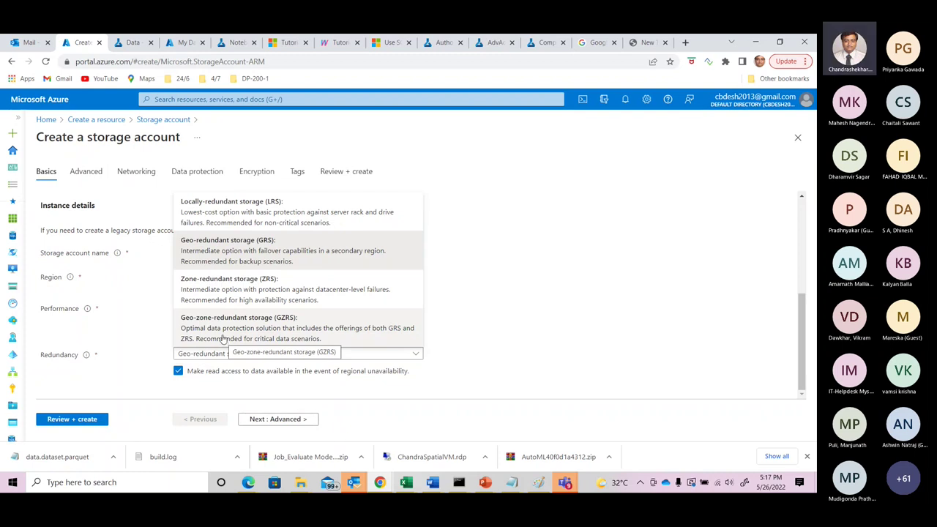
click(514, 319)
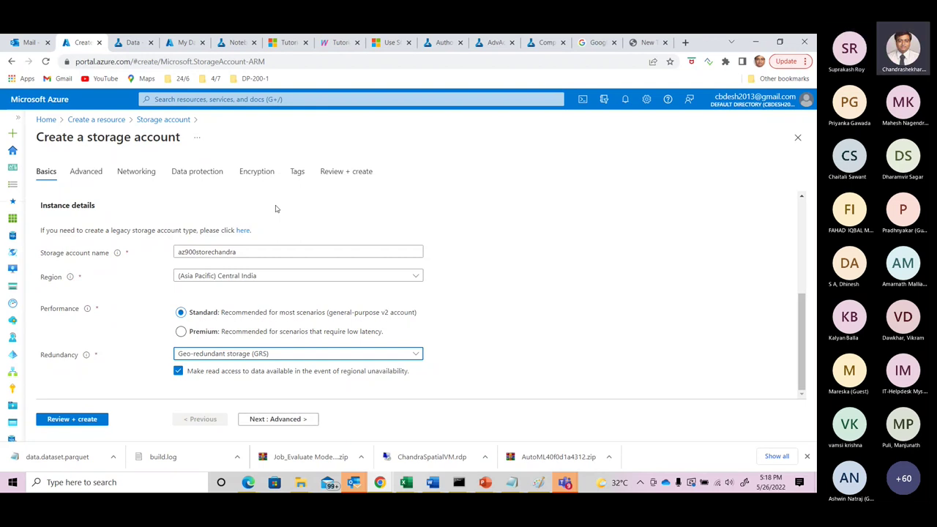
click(416, 355)
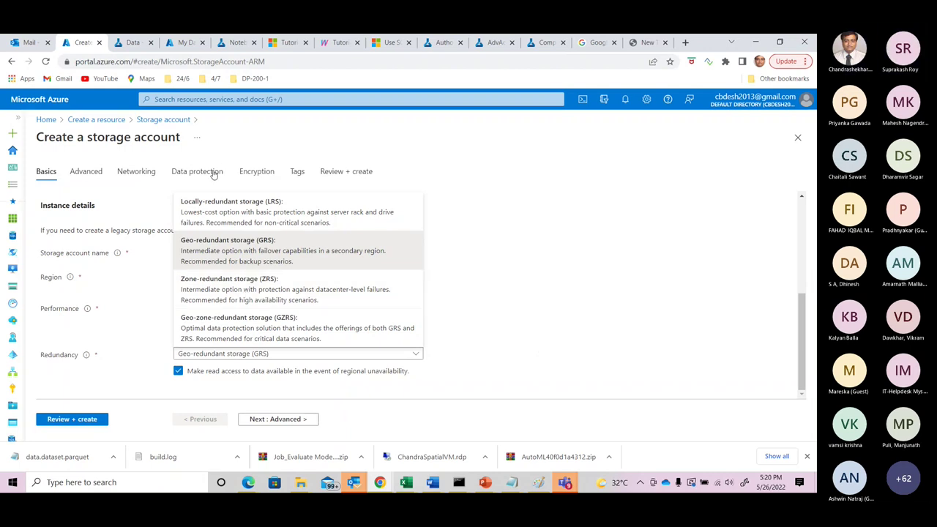
Review the Data protection options, then move to the Encryption settings with Microsoft-managed keys
click(212, 174)
click(212, 173)
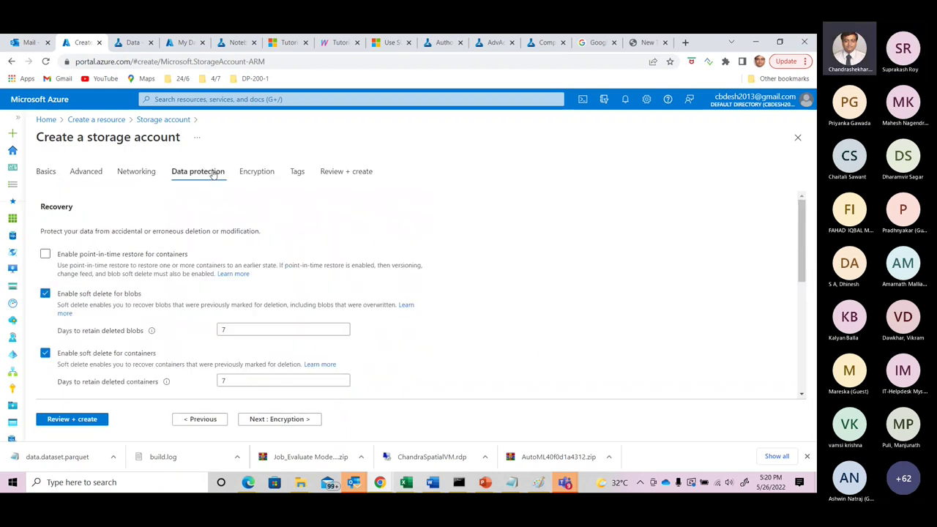
click(256, 179)
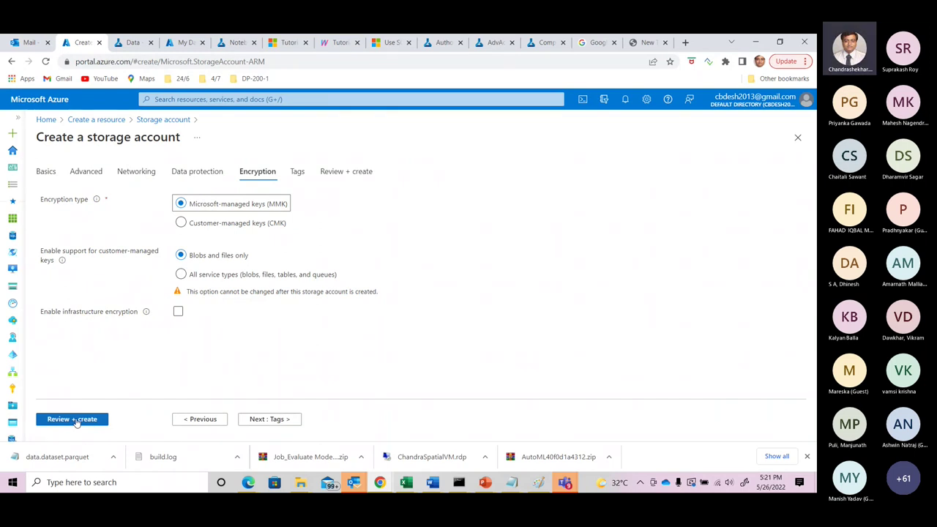
Pass validation and create the az900storechandra storage account in resource group AZ-900
click(76, 422)
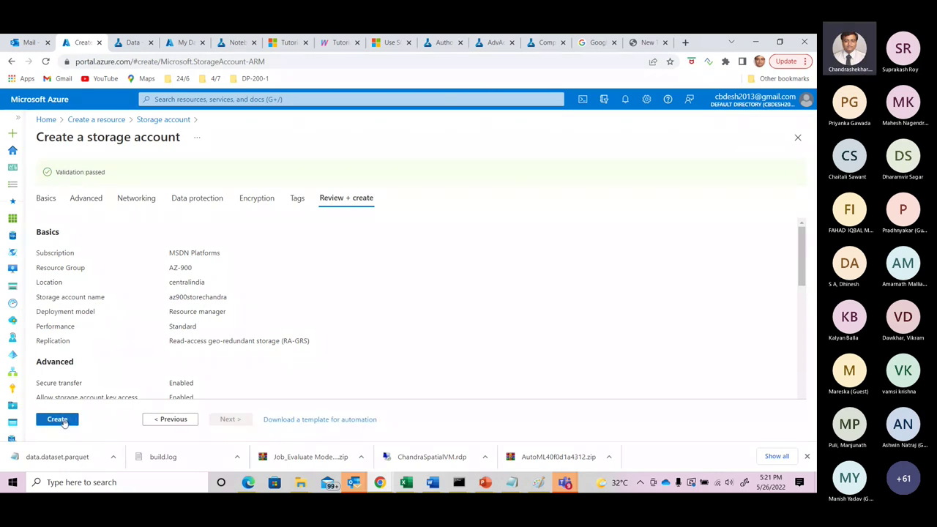
click(57, 419)
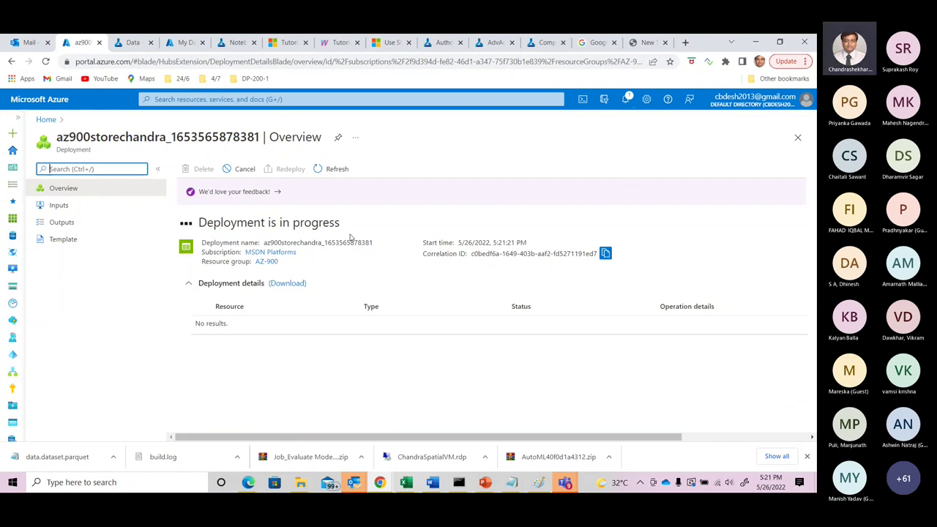
mouse_move(565, 482)
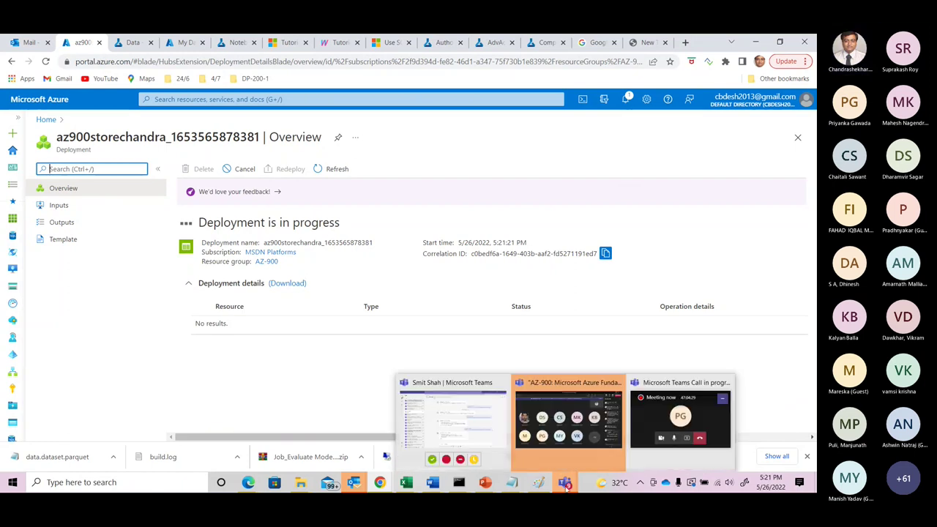
click(565, 392)
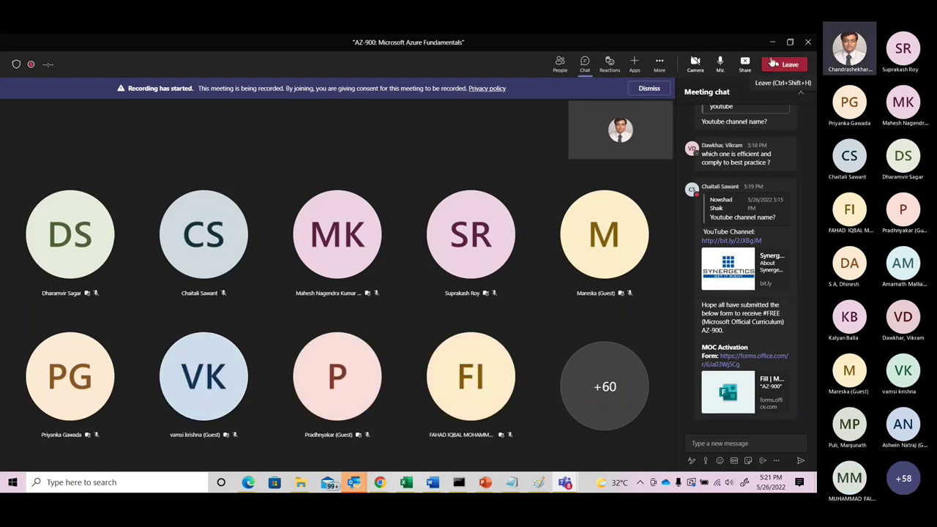
click(772, 45)
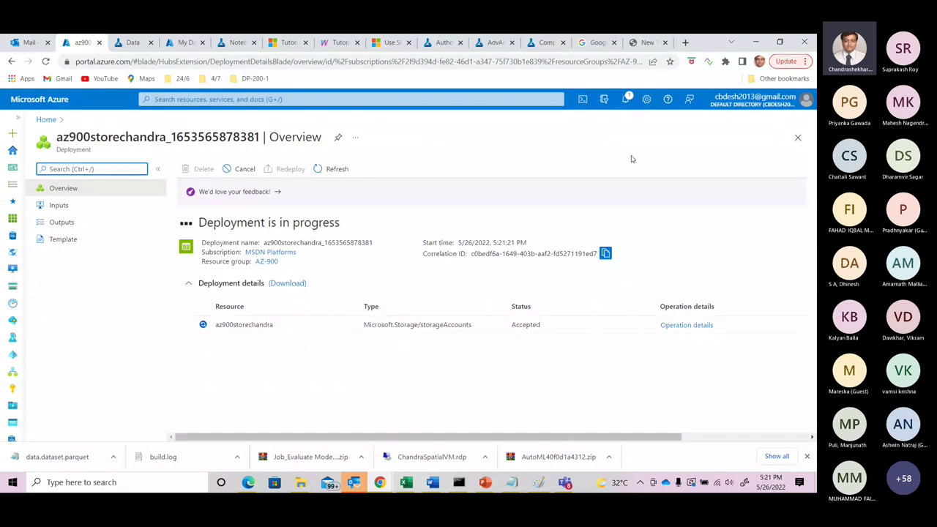
Confirm Deployment succeeded in Notifications and open the az900storechandra storage account overview
click(624, 98)
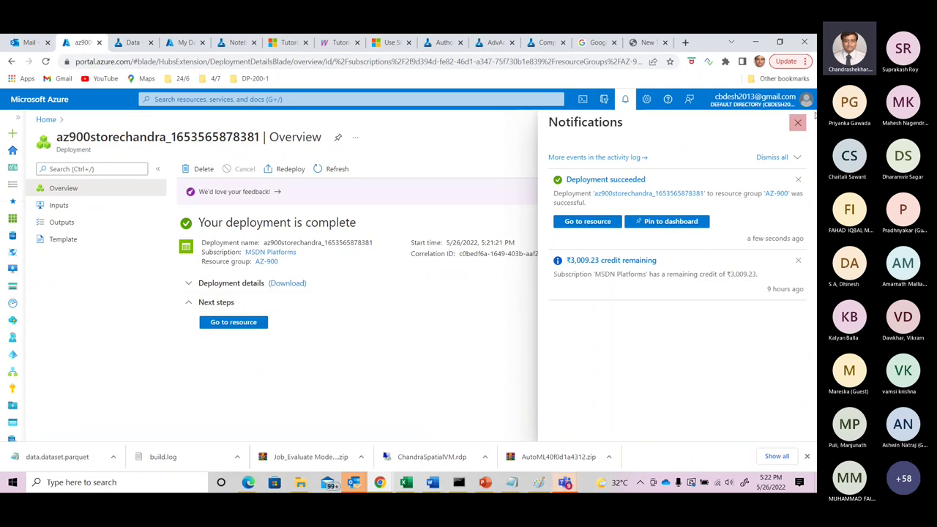
click(798, 123)
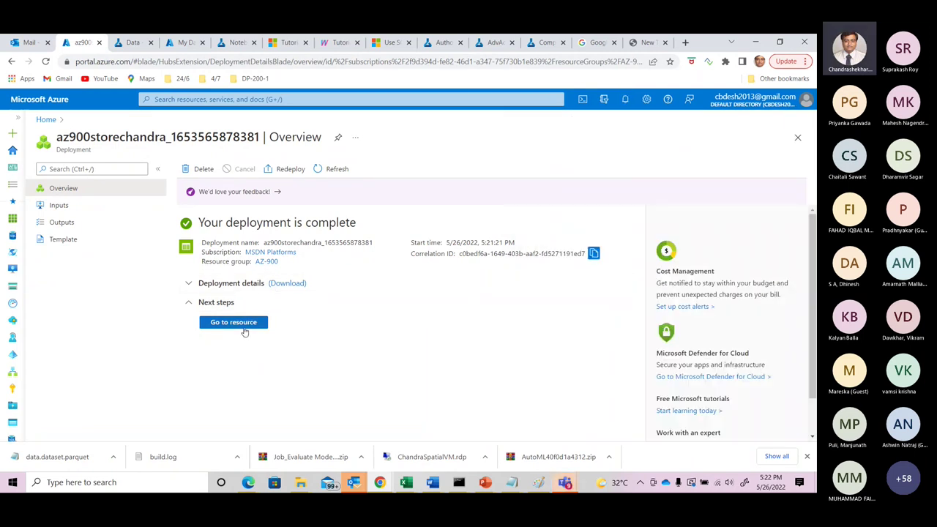
click(243, 325)
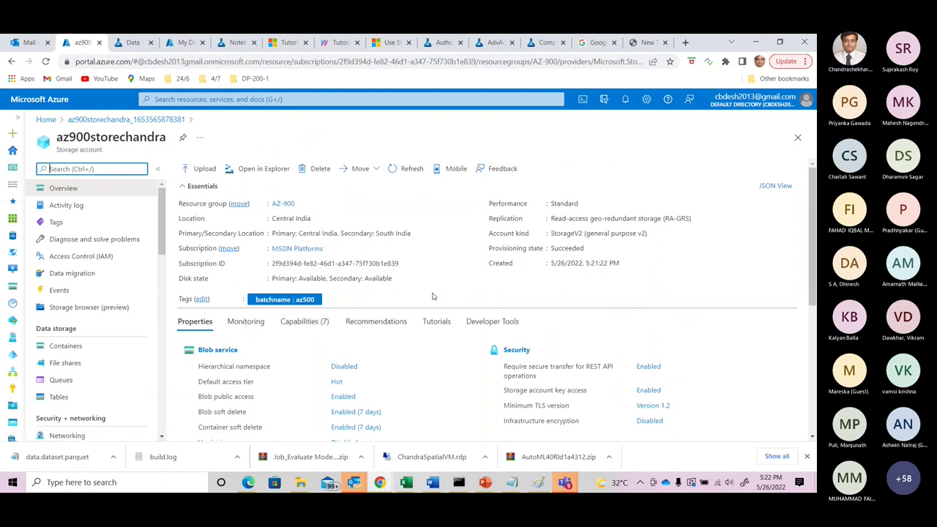
click(217, 350)
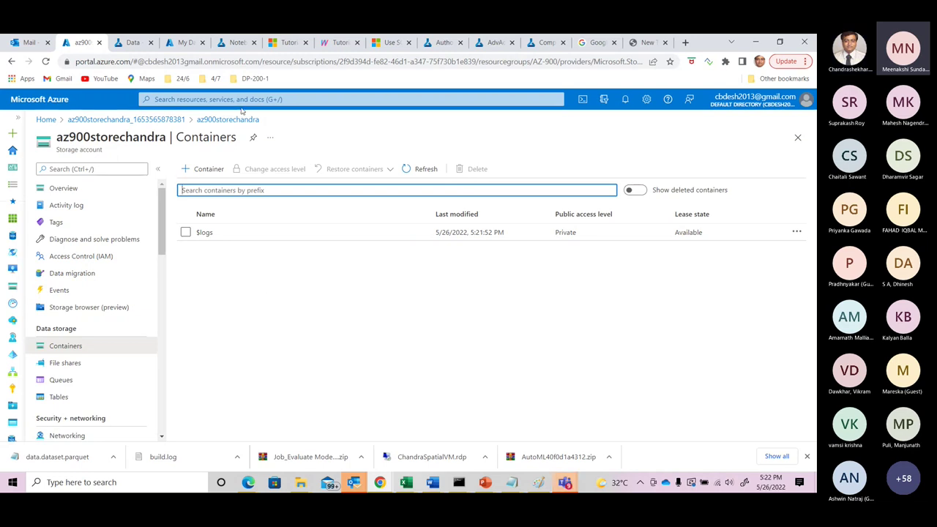
click(214, 120)
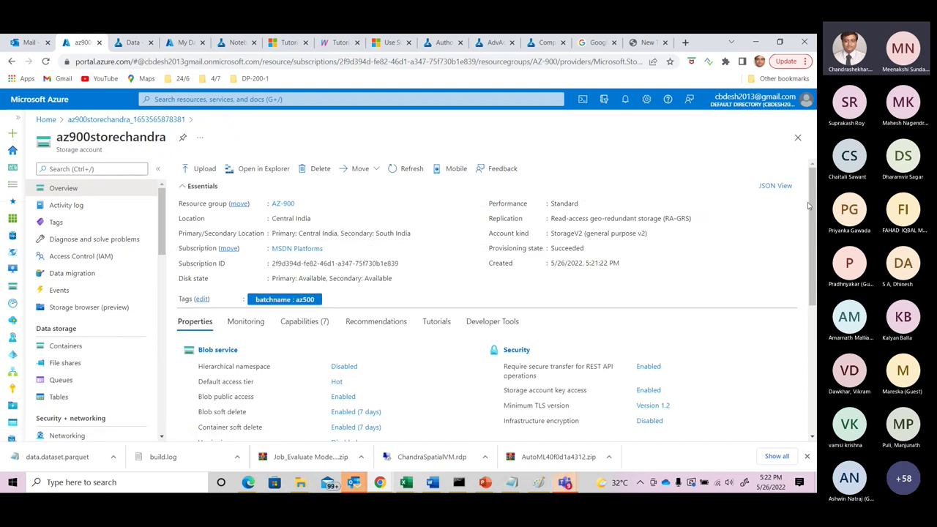
scroll(345, 200, down, 2)
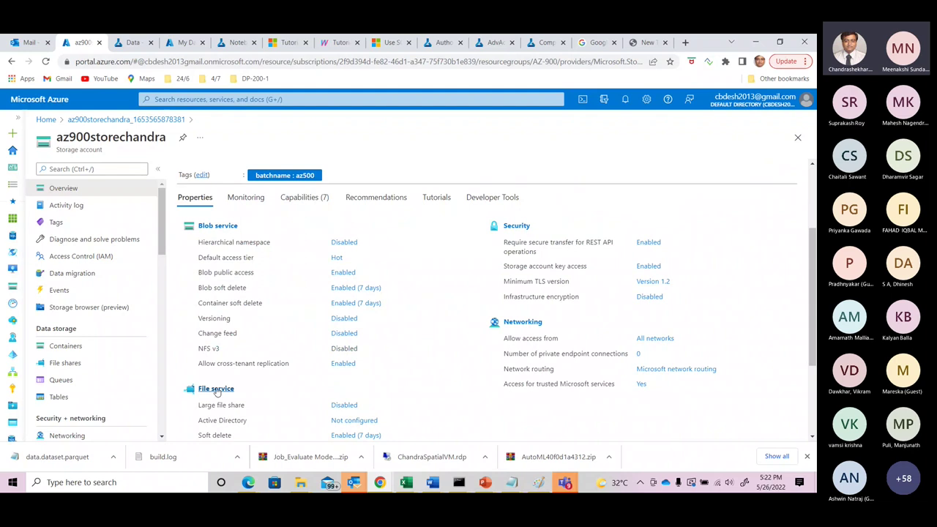
drag(814, 298, 815, 257)
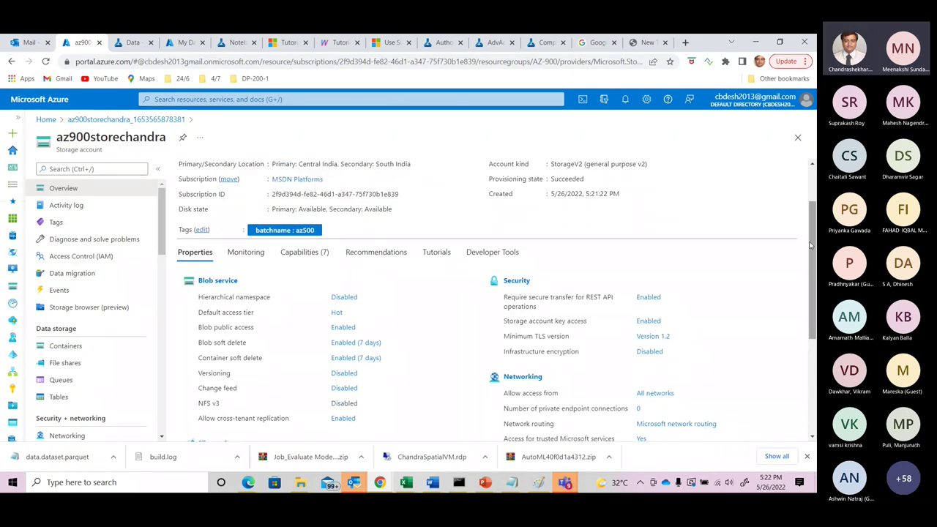
drag(815, 258, 815, 278)
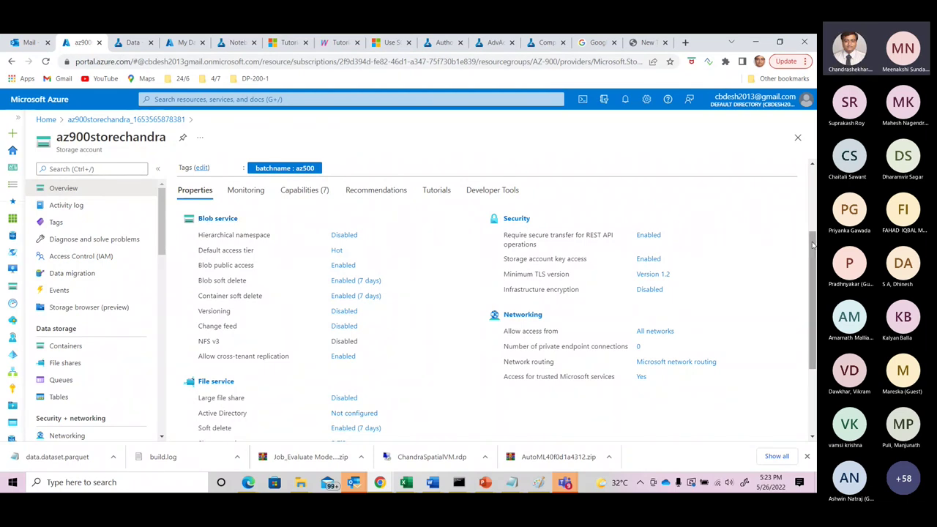
Switch from the storage account properties back to the AZ-900 Teams meeting window
scroll(813, 246, down, 1)
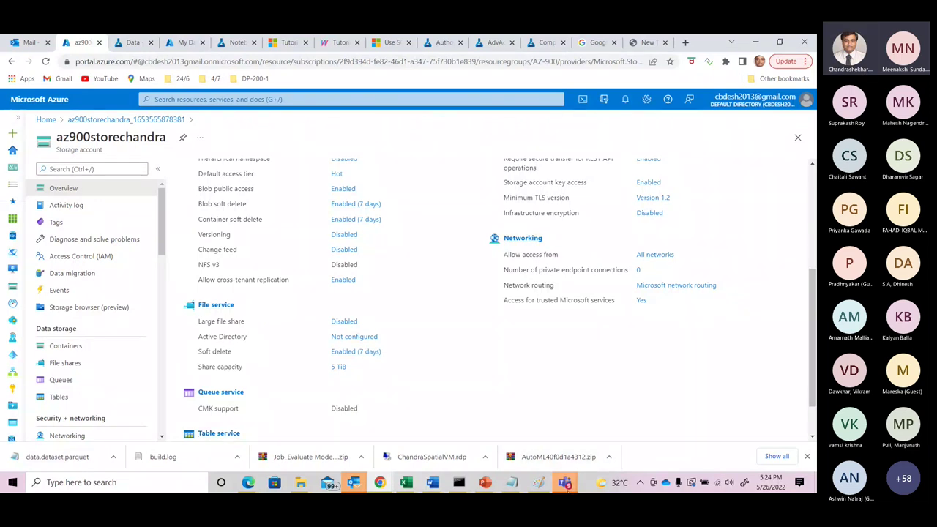
mouse_move(565, 483)
click(551, 379)
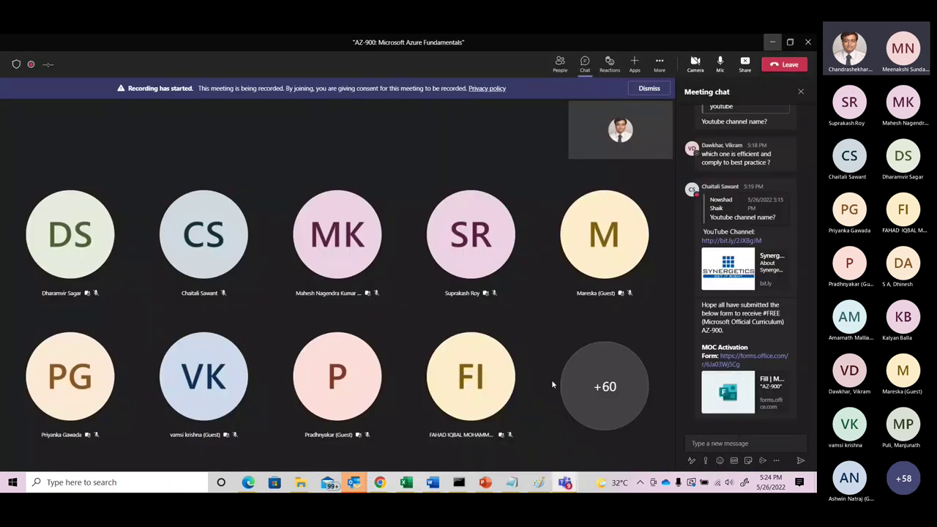
Check the AZ-900 meeting chat for the new question about whether writes affect all copies
mouse_move(743, 408)
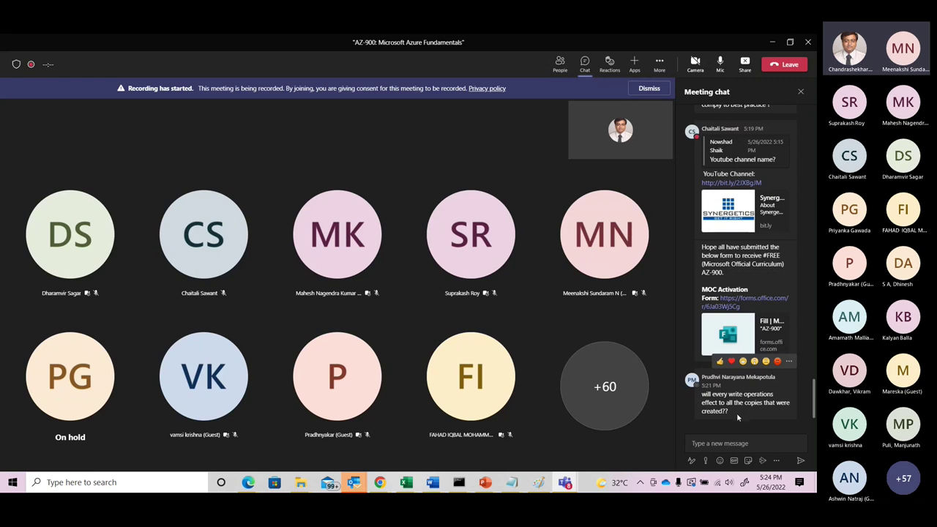
Return to the az900storechandra Overview and open its Containers list via the Blob service link
click(773, 45)
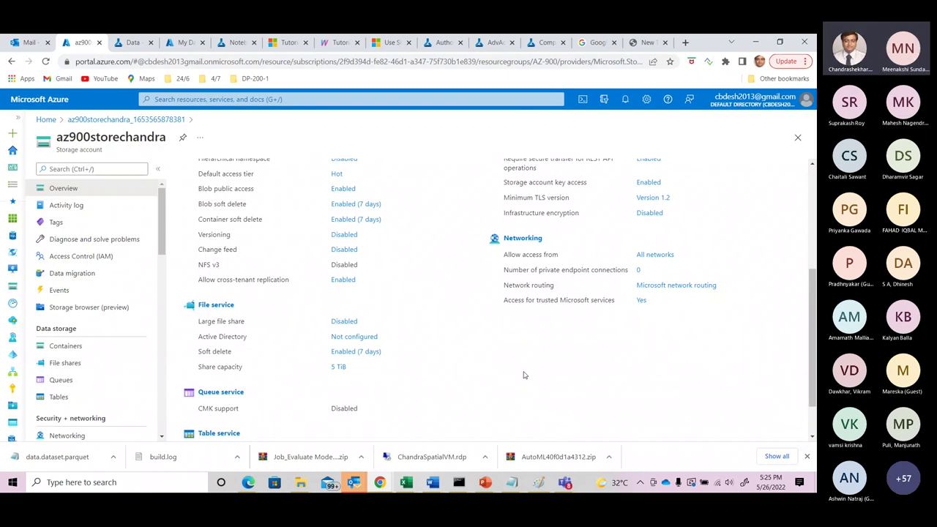
scroll(524, 374, up, 3)
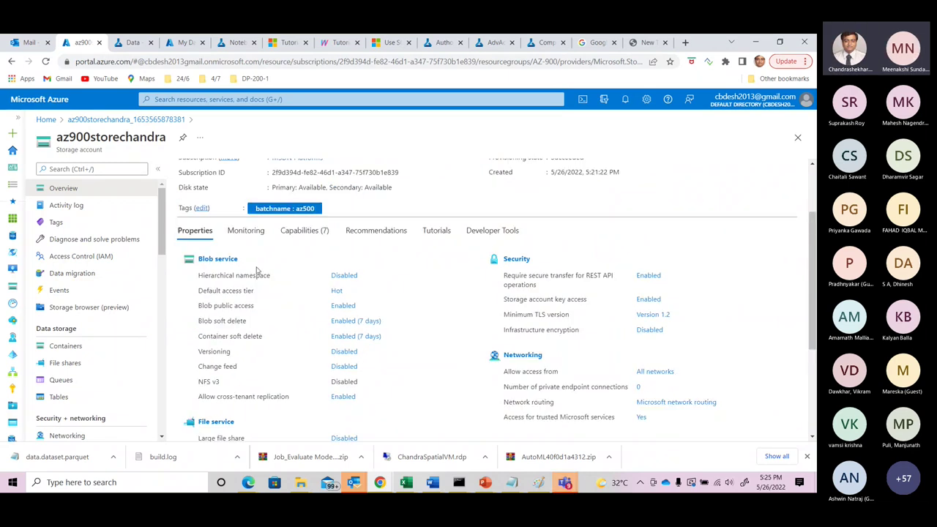
click(218, 262)
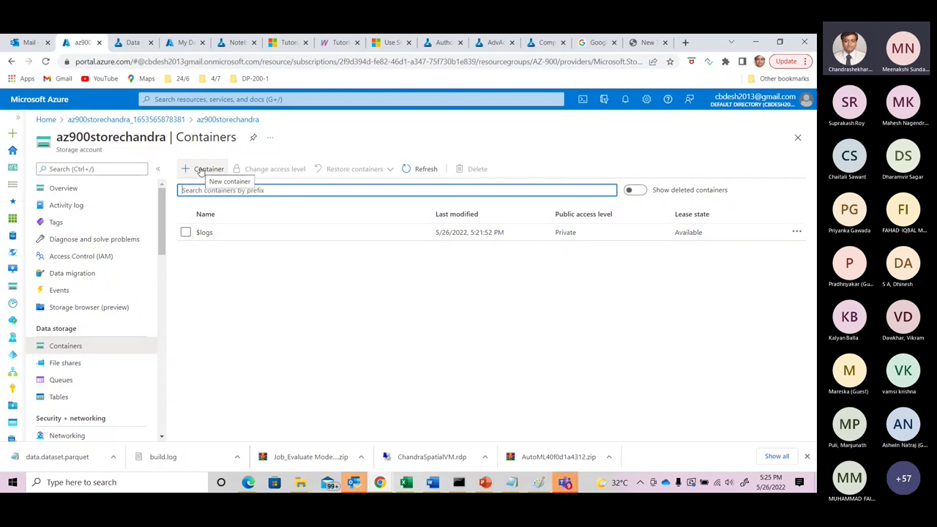
Create a new container named 'data' with Private access level
click(202, 169)
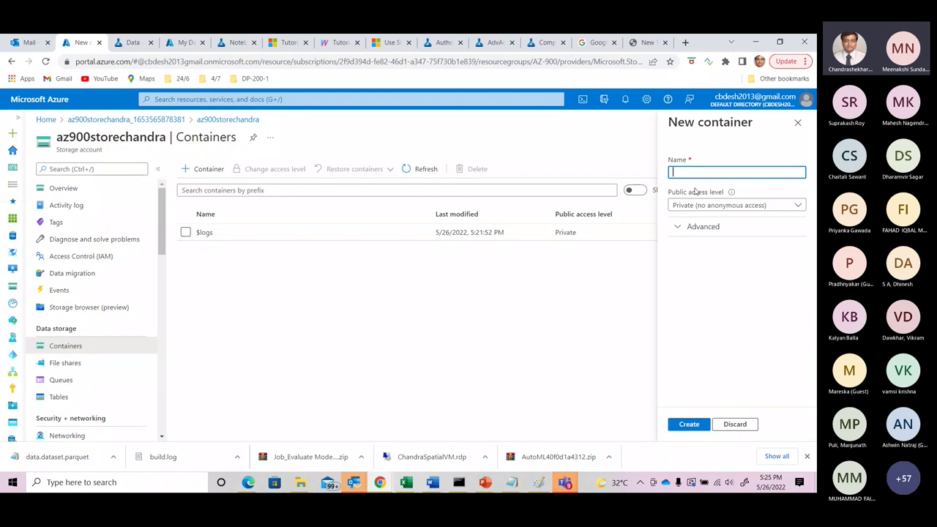
text(data)
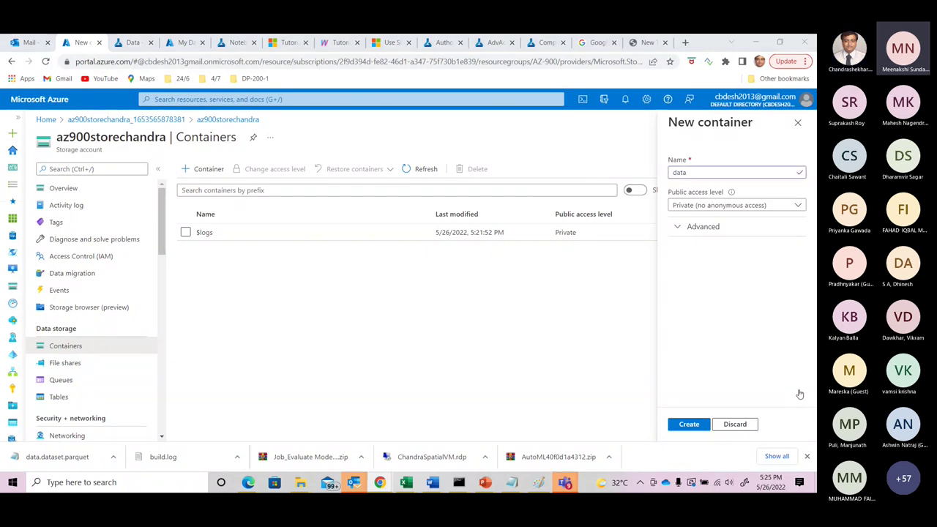
click(690, 424)
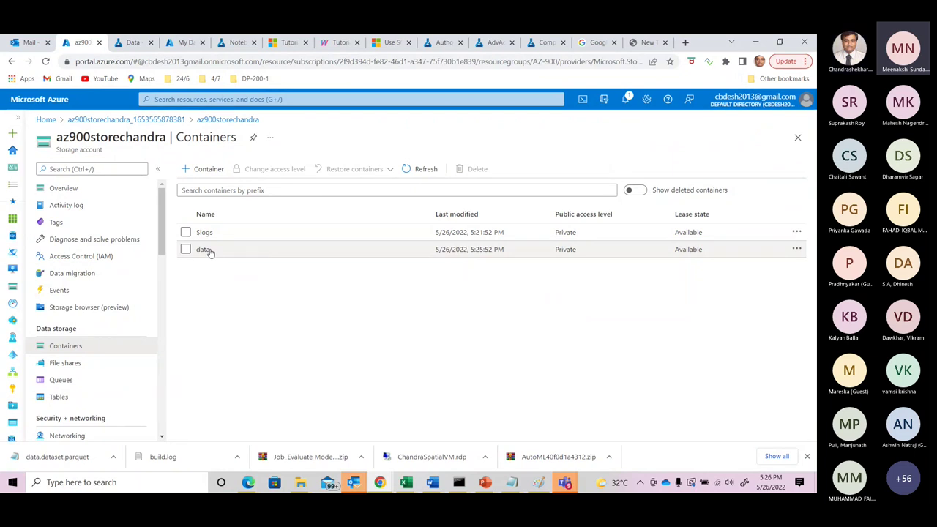
Upload LoanData_Raw.csv into the data container so it lists as a Hot block blob
click(203, 250)
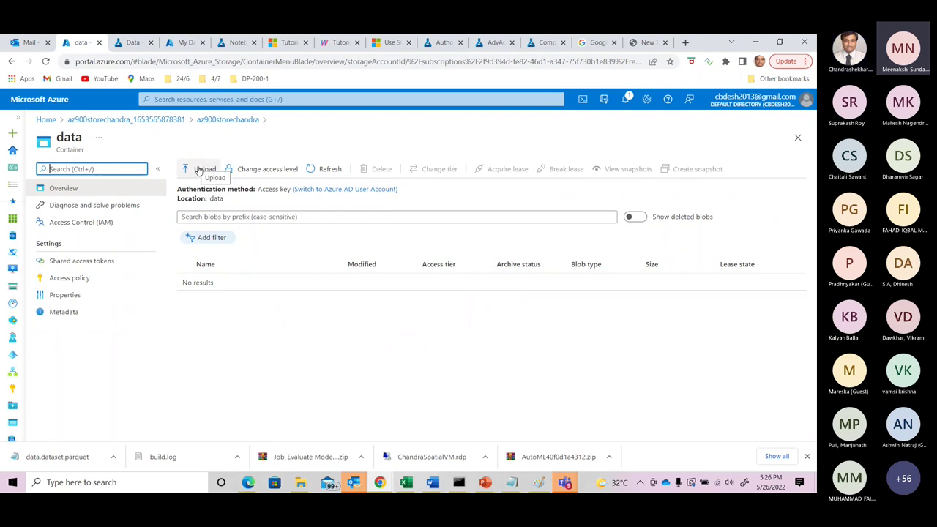
click(198, 170)
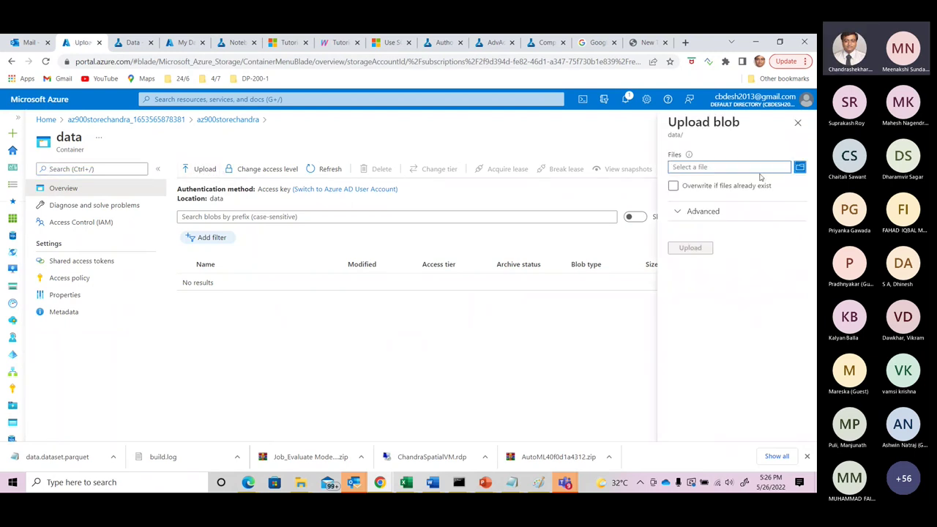
click(801, 168)
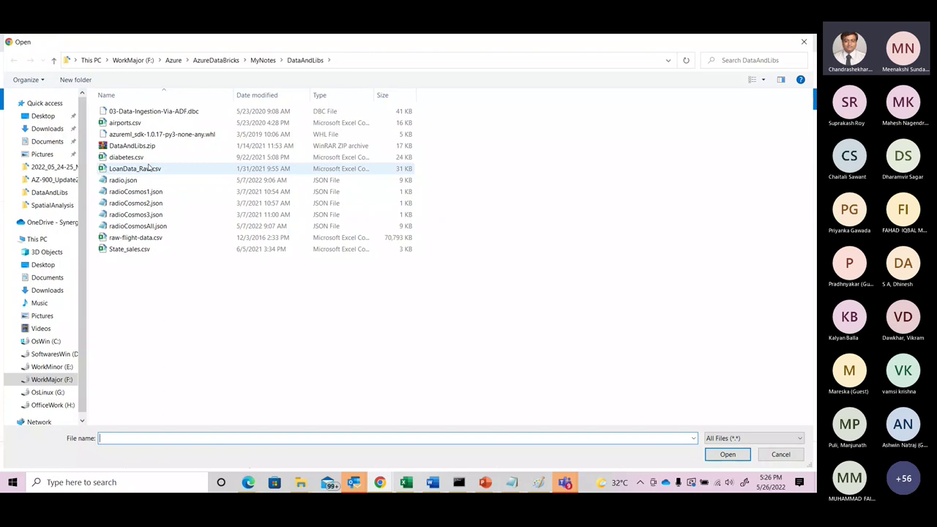
double_click(149, 169)
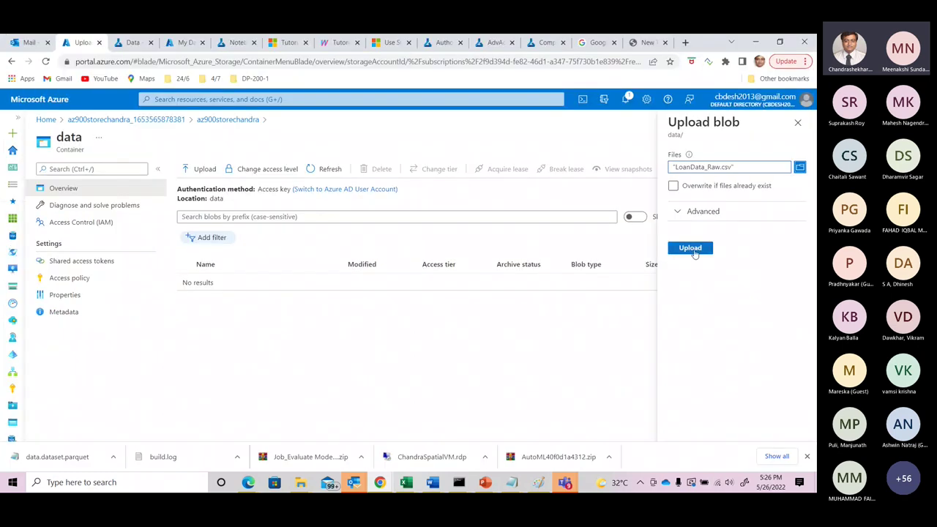
click(693, 251)
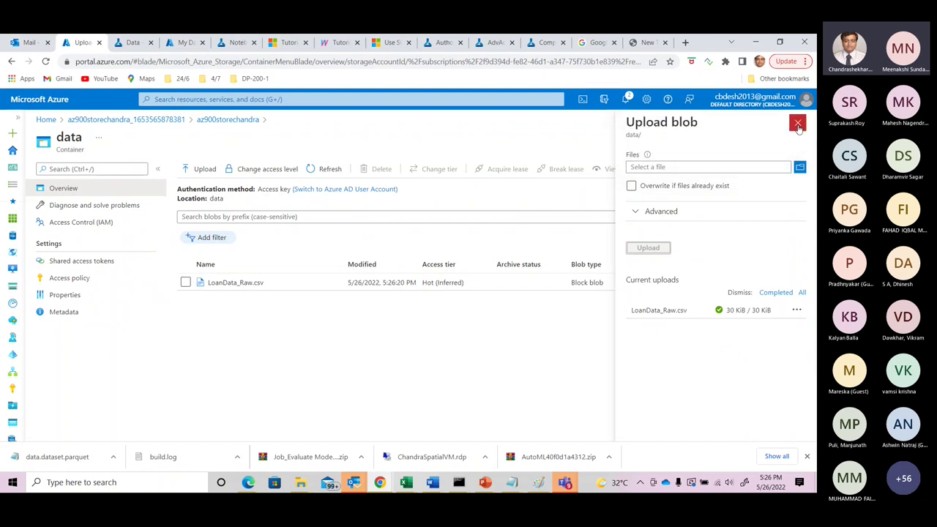
click(798, 126)
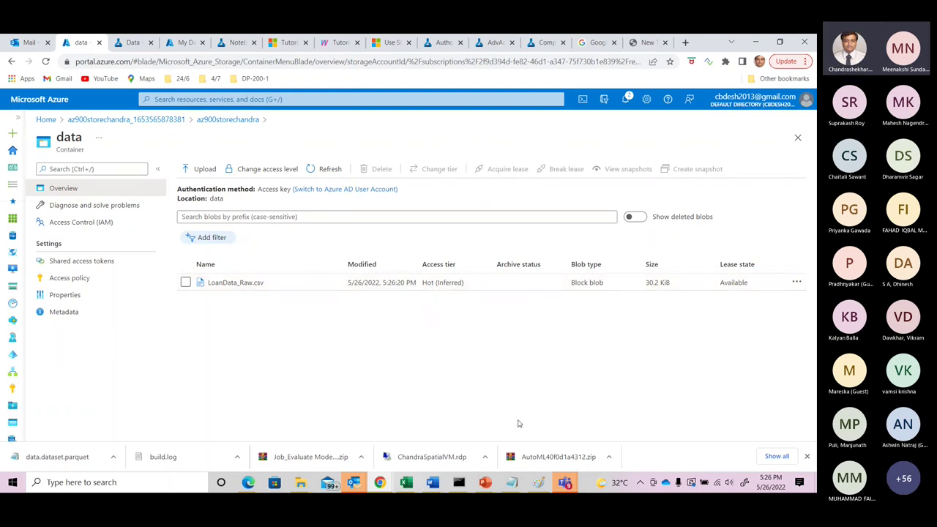
click(538, 481)
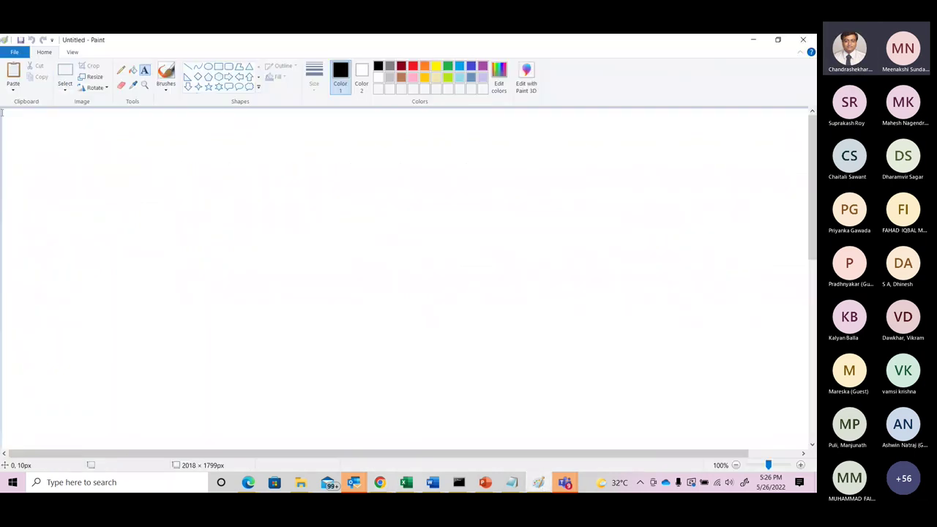
Start a text note headed 'Access Tiers' with Hot and Cold on separate lines
click(30, 127)
text(Access Tiers)
key(Return)
text(Hot)
key(Return)
text(Cil)
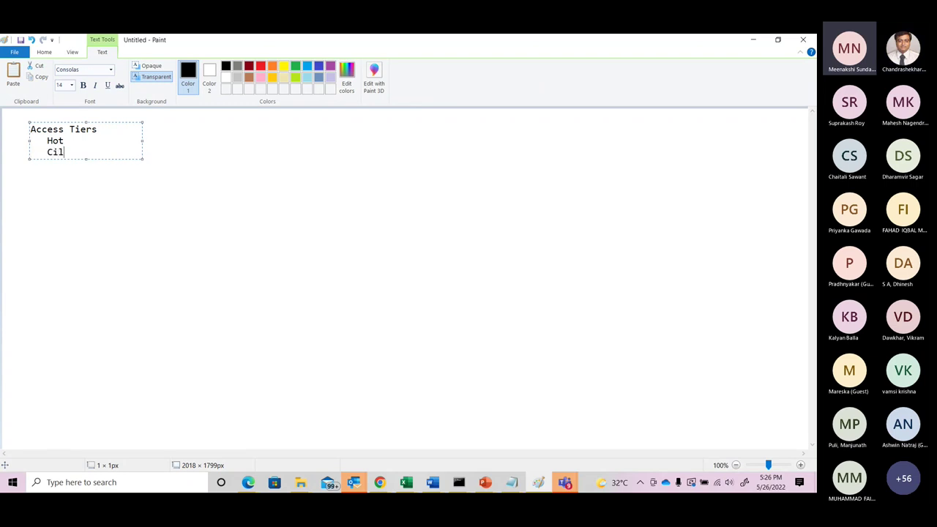
key(BackSpace)
key(BackSpace)
text(old)
Add the line 'Archive: Backups. Cheapest.', widening the text box to fit
key(Return)
text(Archi)
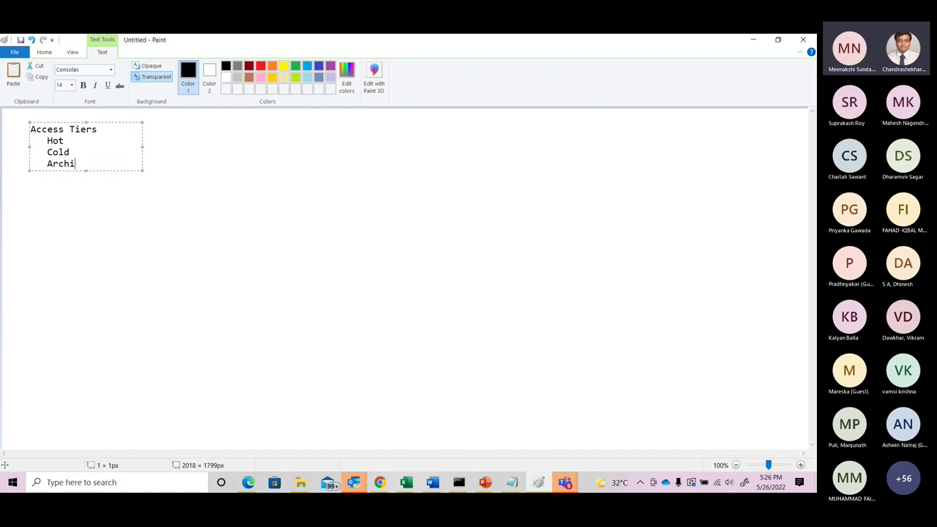
text(ve: Backp)
key(BackSpace)
text(u)
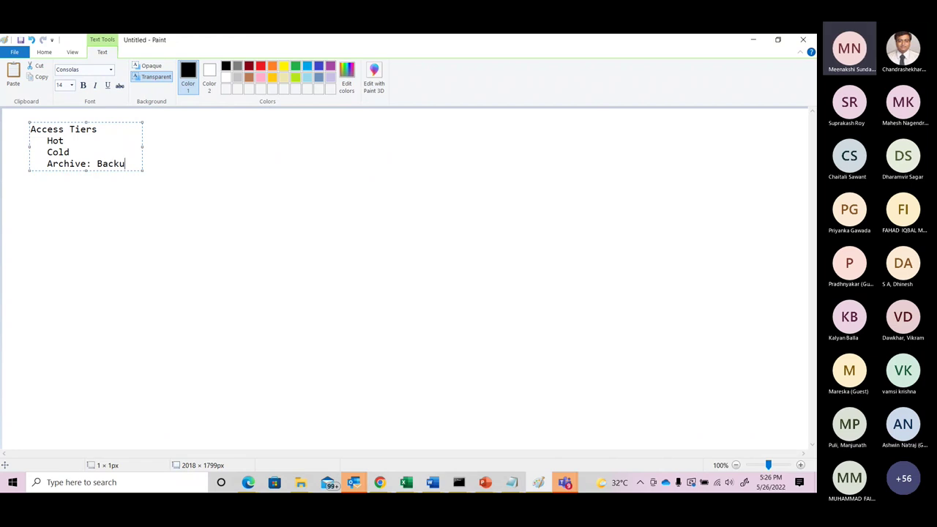
text(ps)
drag(141, 146, 429, 146)
text(. Ch)
key(BackSpace)
text(heapest.)
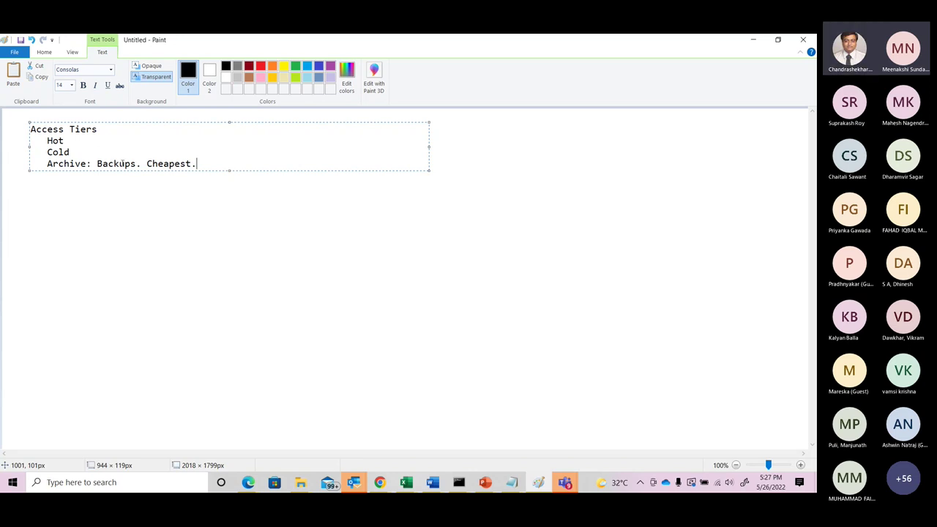
Append 'Rehydration (15 Hrs).' to the Archive line
drag(76, 164, 188, 165)
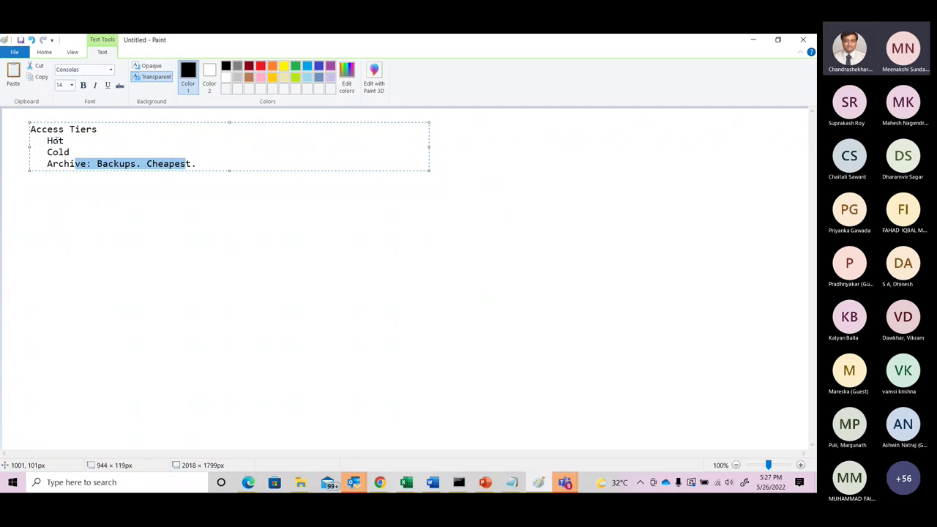
click(213, 162)
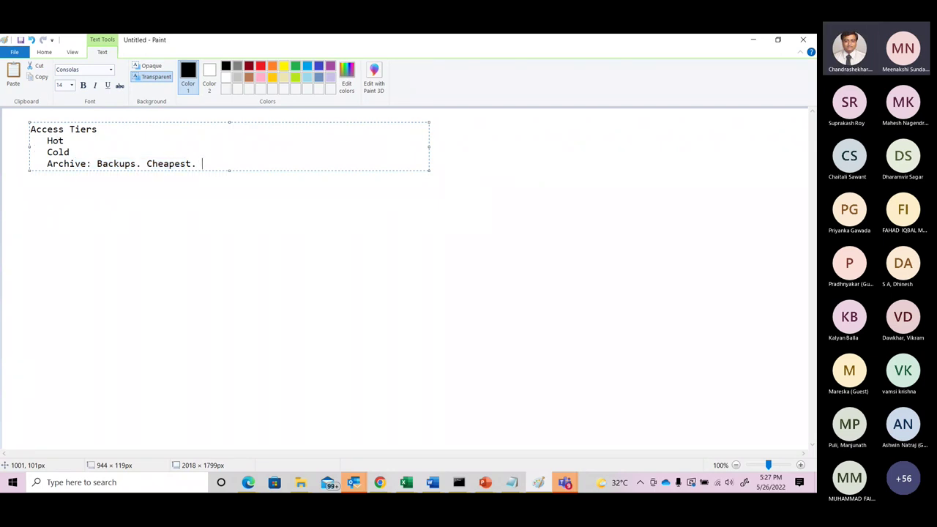
text(Re)
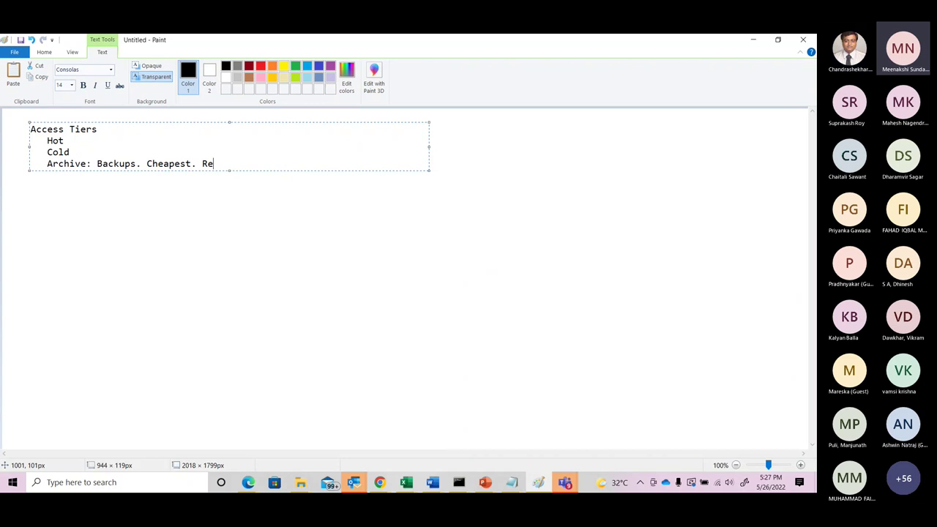
text(hydration (1)
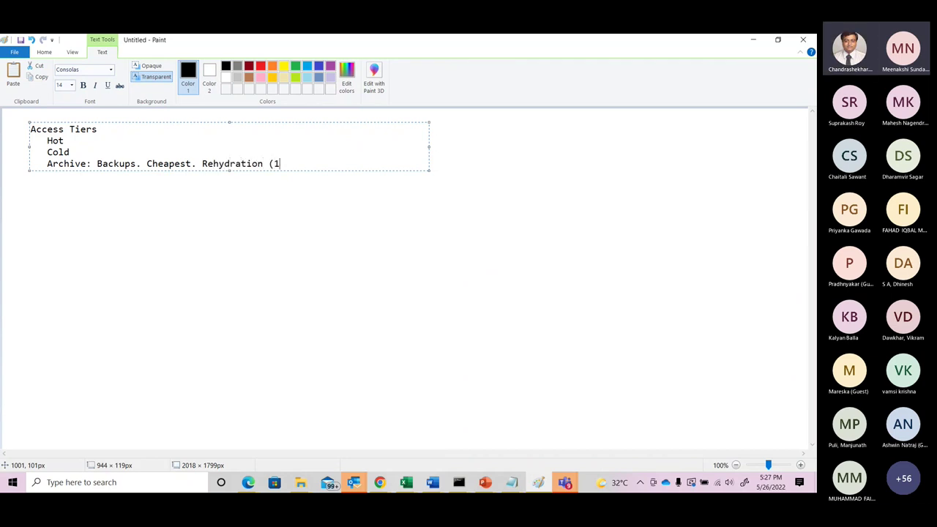
text(5 Hrs))
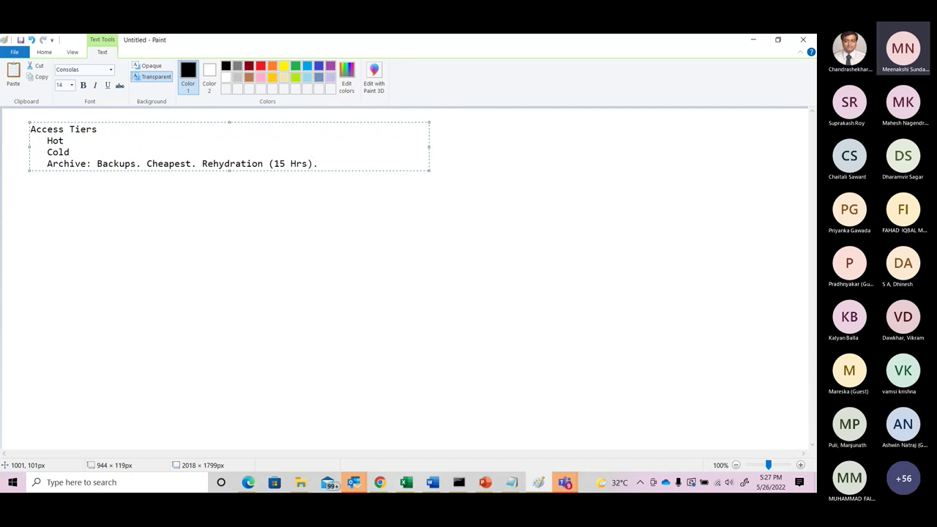
text(.)
drag(65, 163, 262, 163)
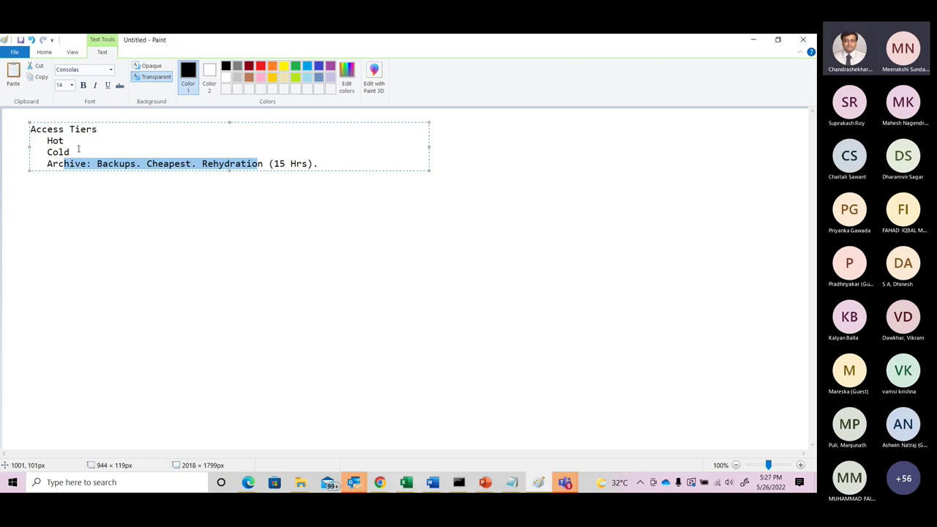
Make the Hot line read 'Hot: Cheaper for R/W. More cost for storage.' and begin changing Cold to Cool
click(70, 142)
text(:)
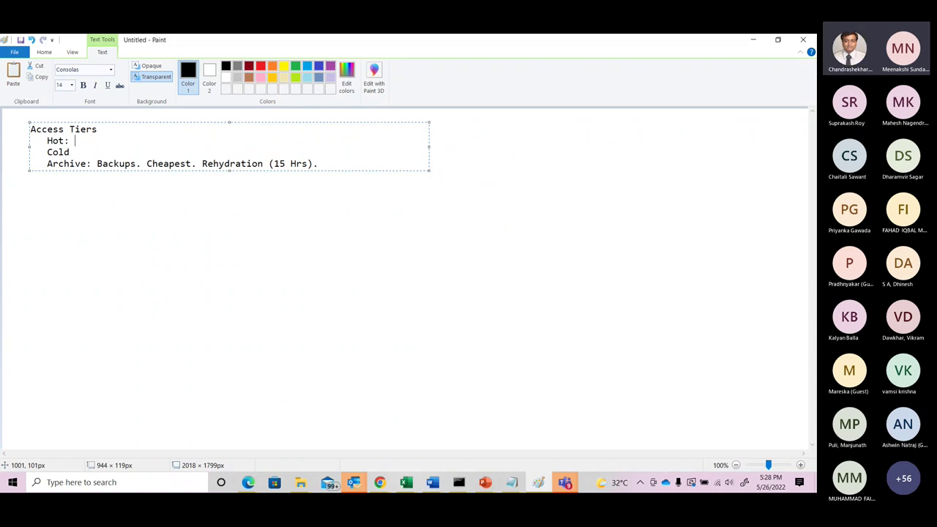
text(Cheaper for R/W.)
text(Mo)
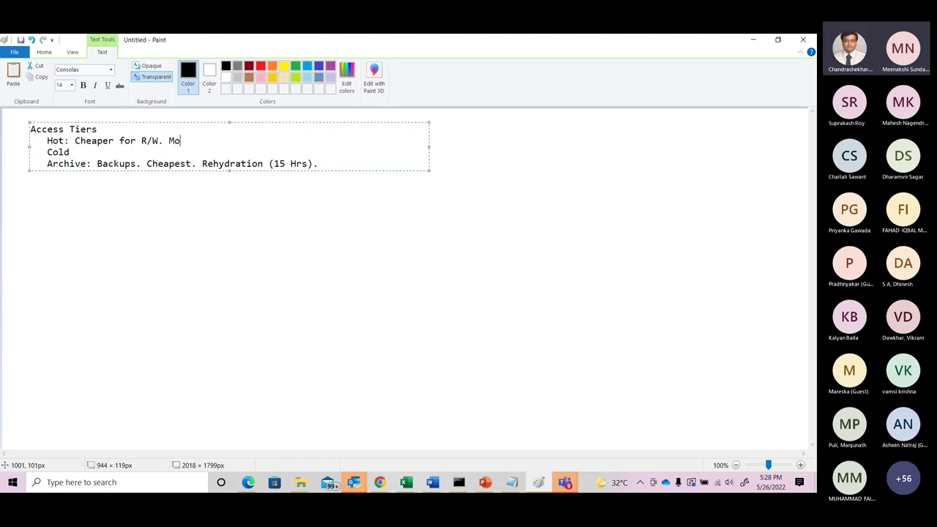
text(re cost for storage.)
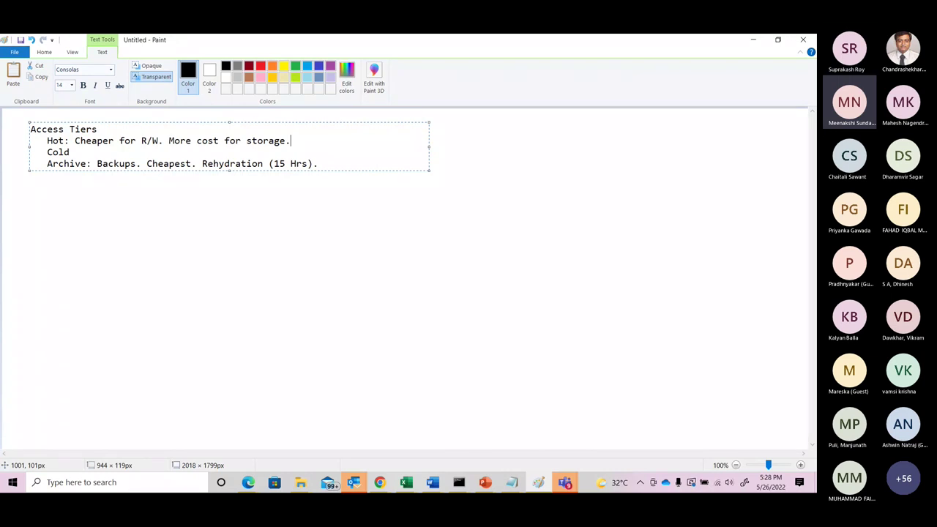
click(85, 153)
key(BackSpace)
key(BackSpace)
text(ol)
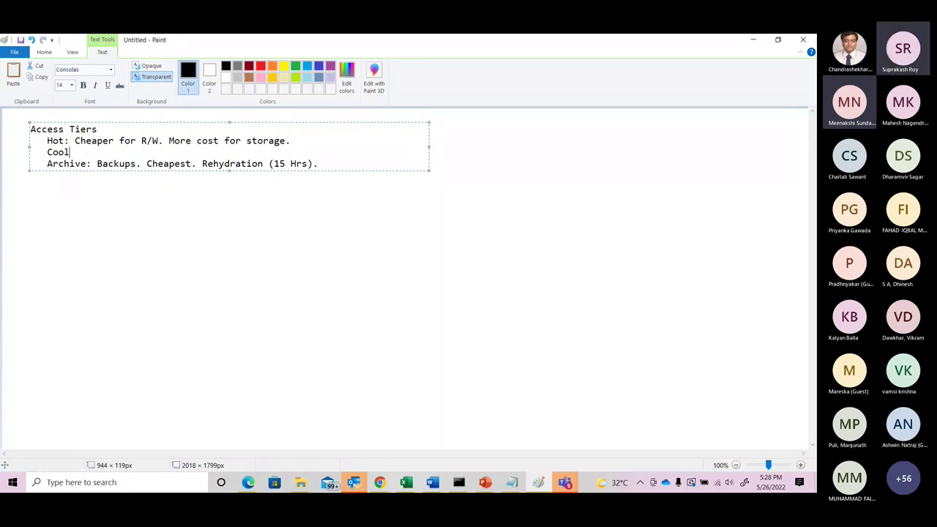
text(:)
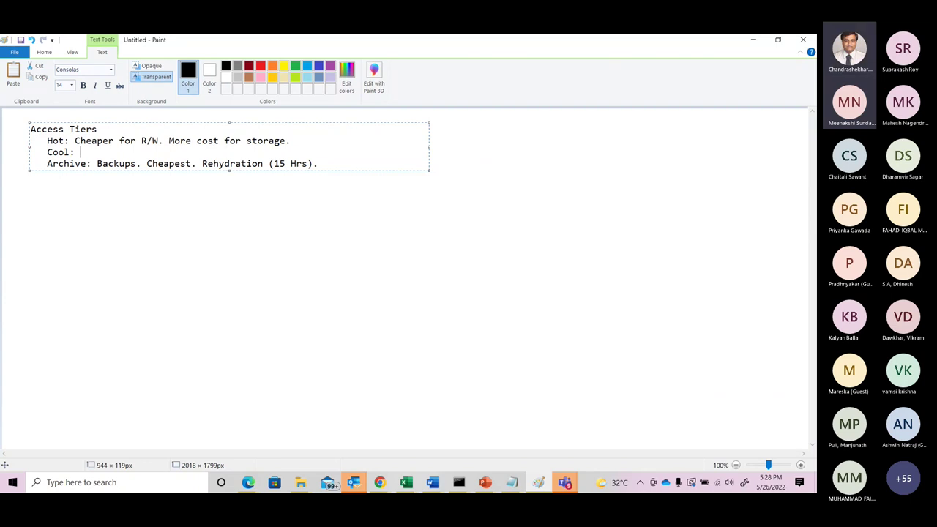
Complete the Cool line as 'Cool: Cost less for storage, Cost more for R/W.'
text(Cost less for stor)
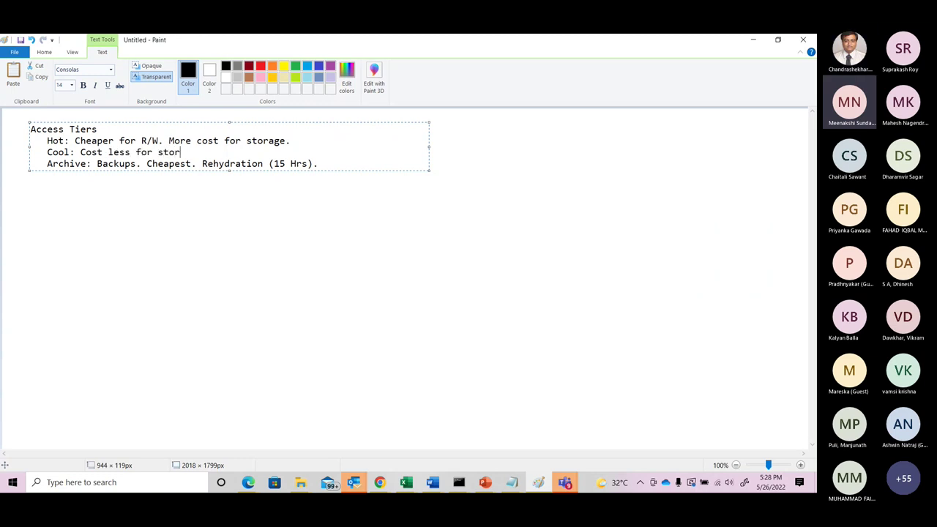
text(age,)
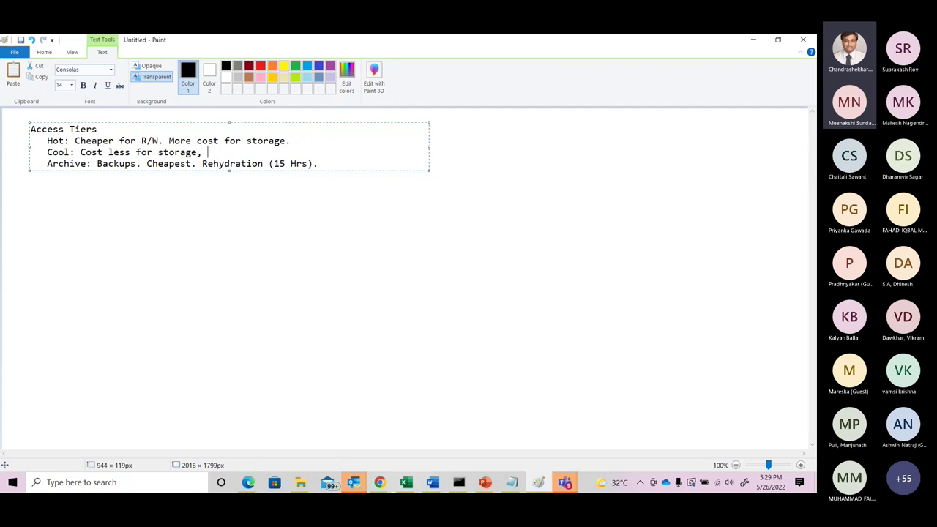
text(Cost more for R/W.)
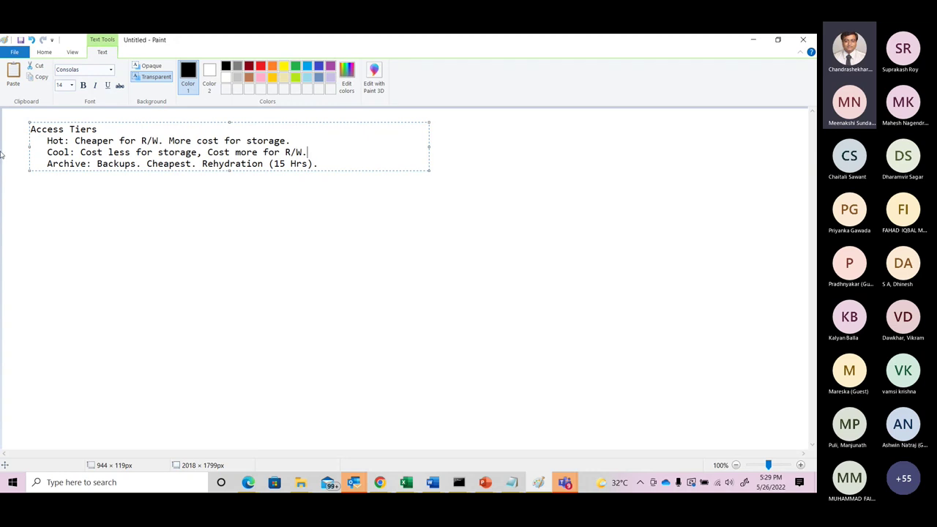
Highlight the Hot and Cool cost phrases to compare them, then return to the Azure portal
drag(58, 153, 195, 152)
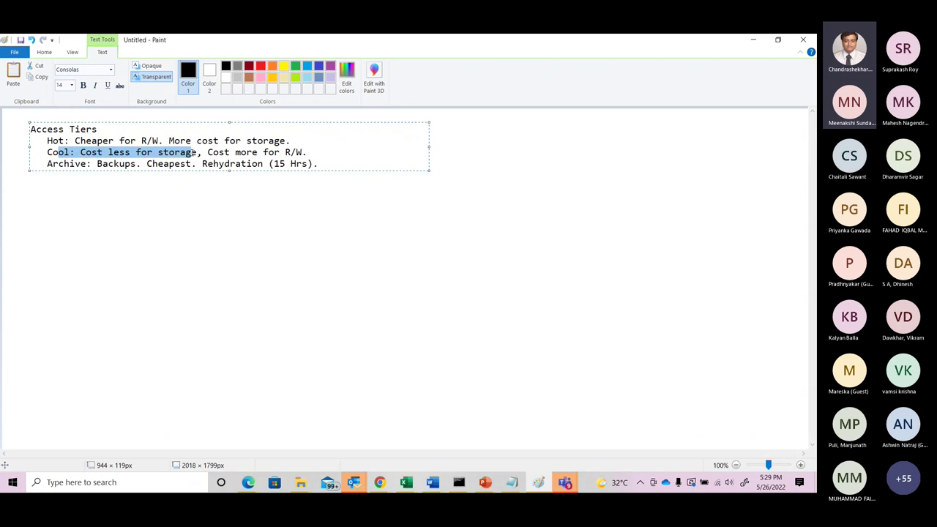
click(219, 151)
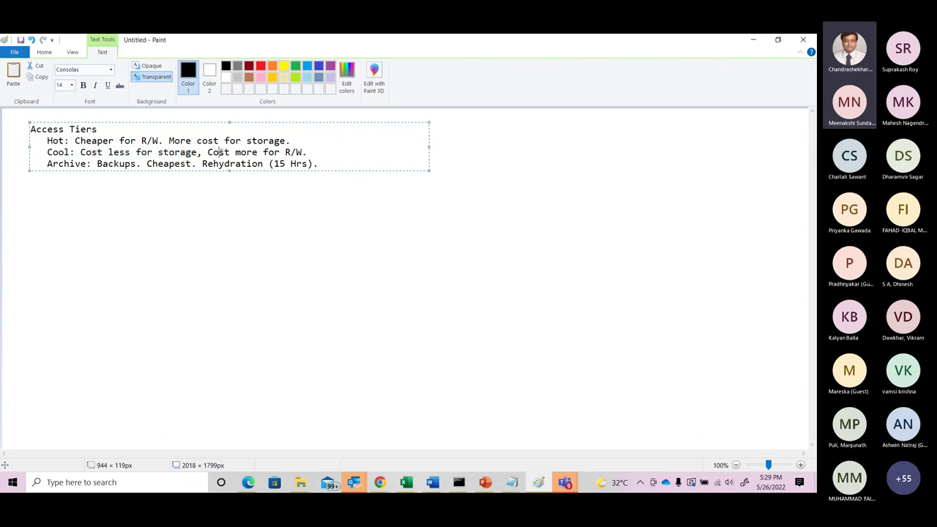
drag(48, 140, 170, 140)
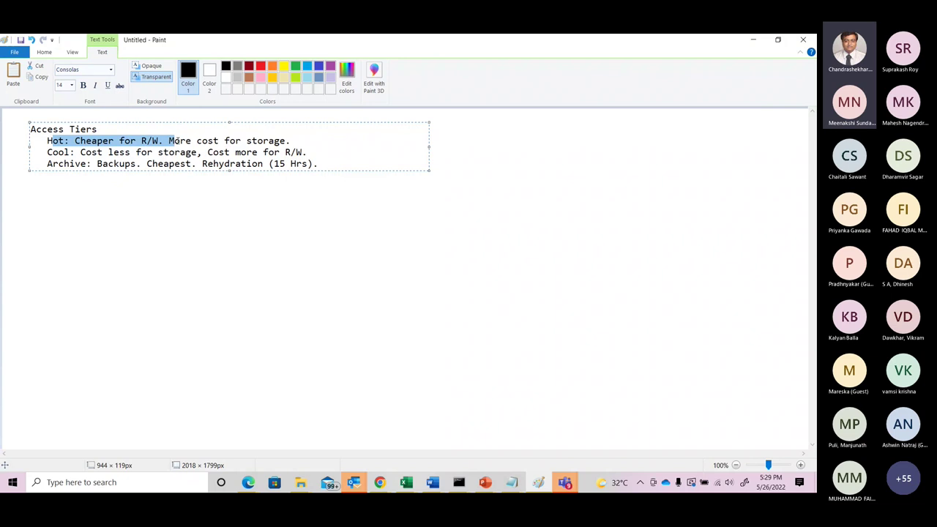
click(225, 141)
drag(51, 140, 231, 155)
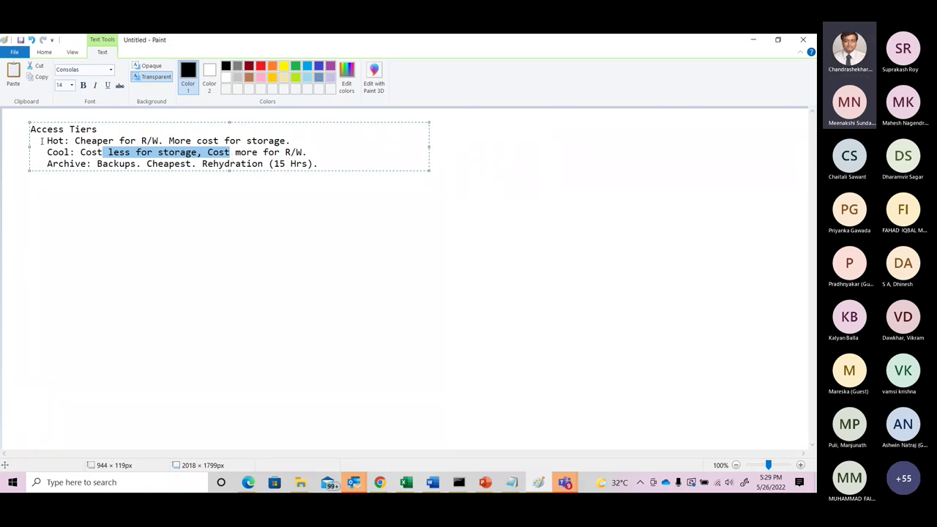
drag(46, 141, 175, 152)
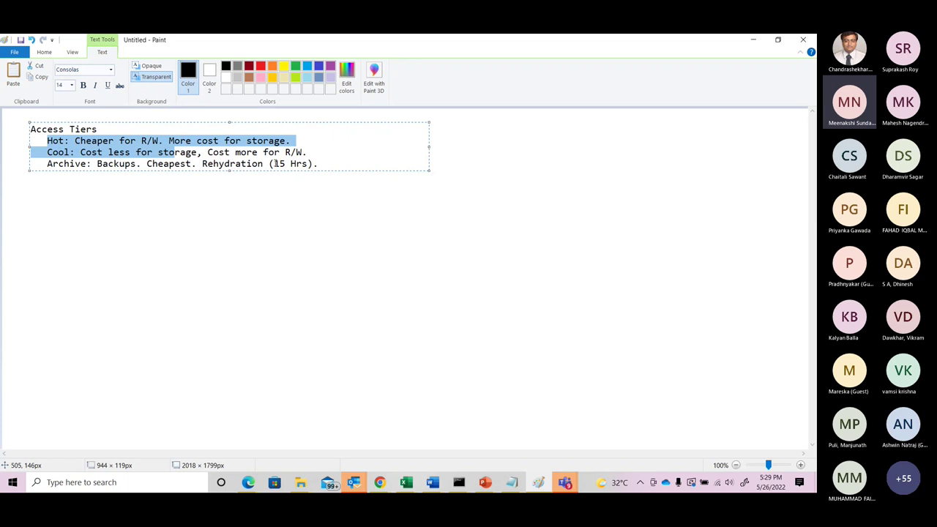
key(alt+Tab)
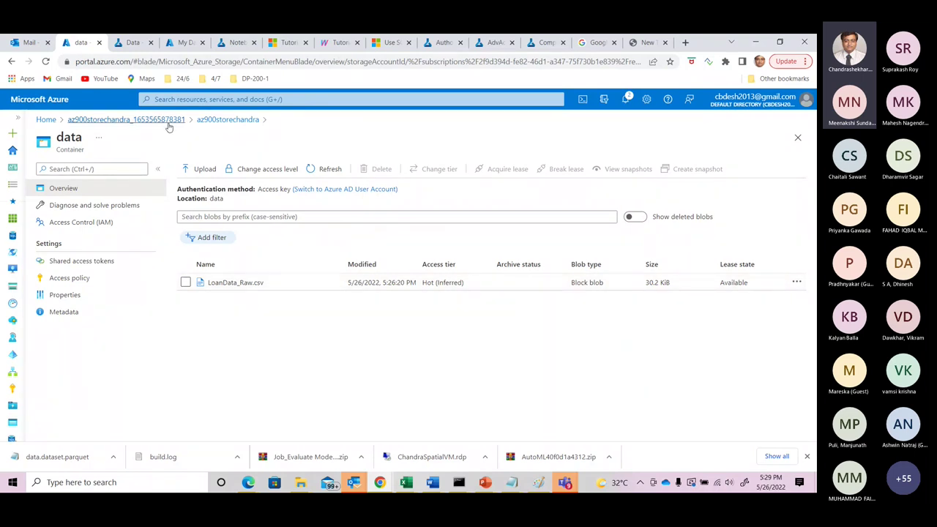
Open az900storechandra's Access keys page and reveal the key1 and key2 values and connection strings
click(45, 120)
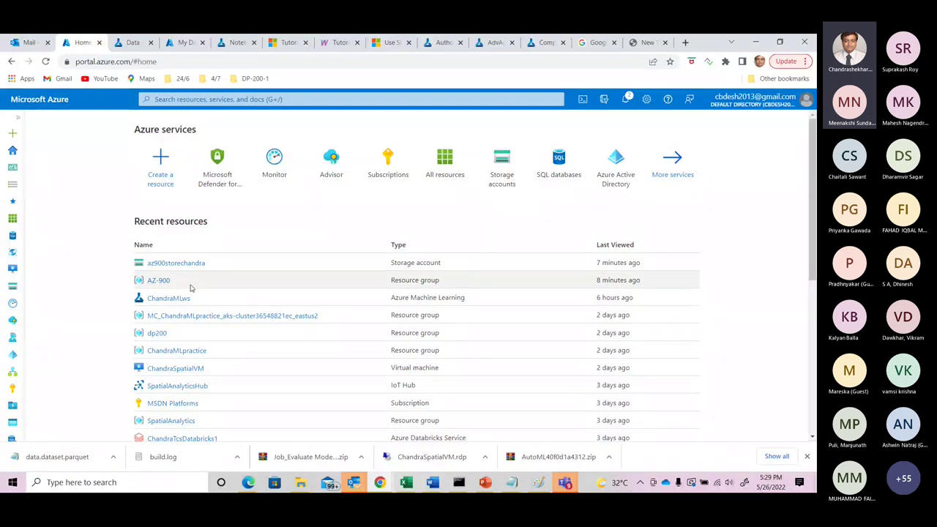
click(179, 263)
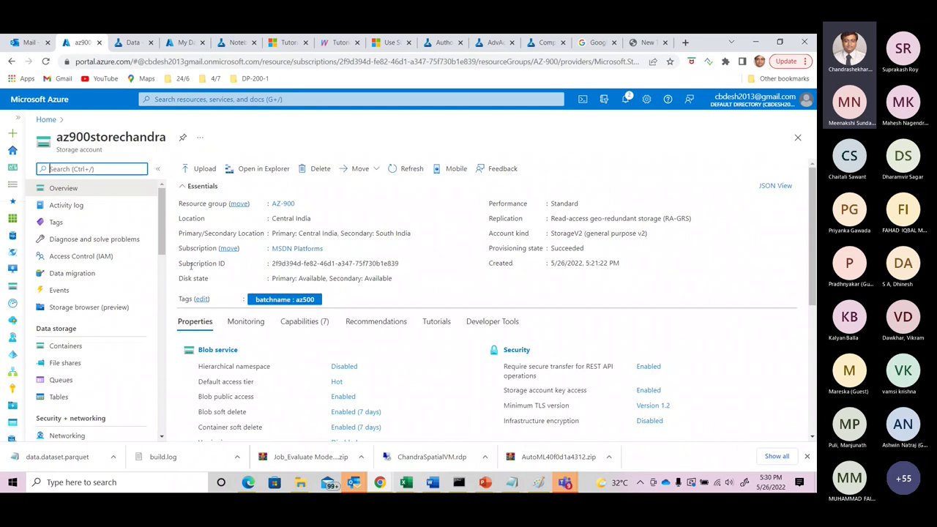
click(218, 353)
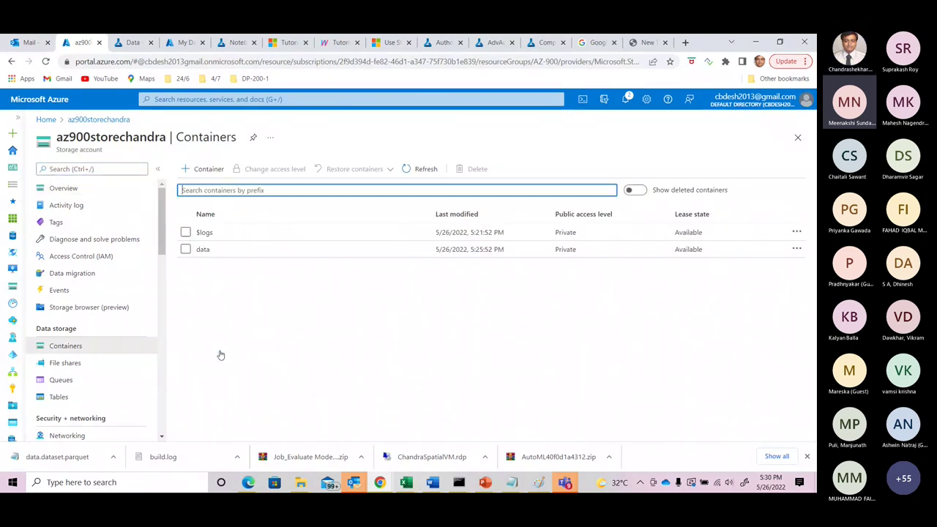
drag(162, 229, 163, 281)
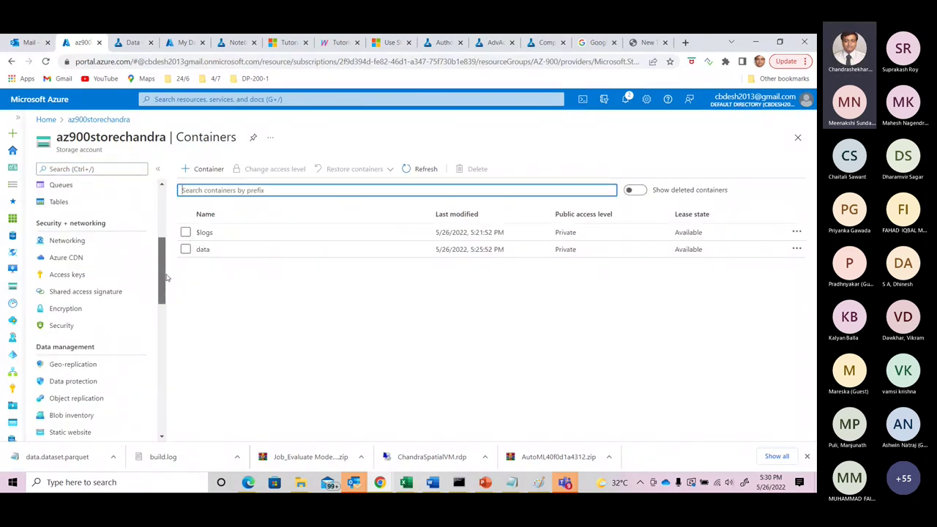
click(75, 216)
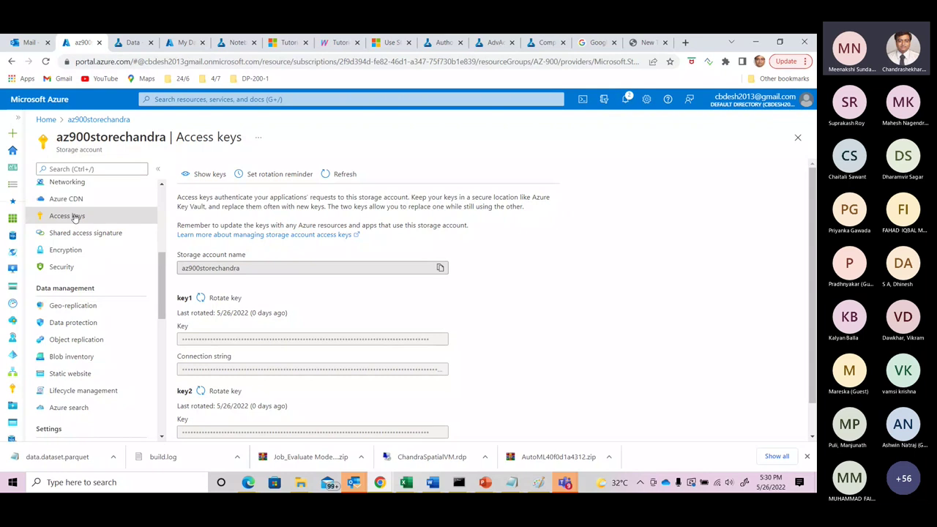
click(205, 174)
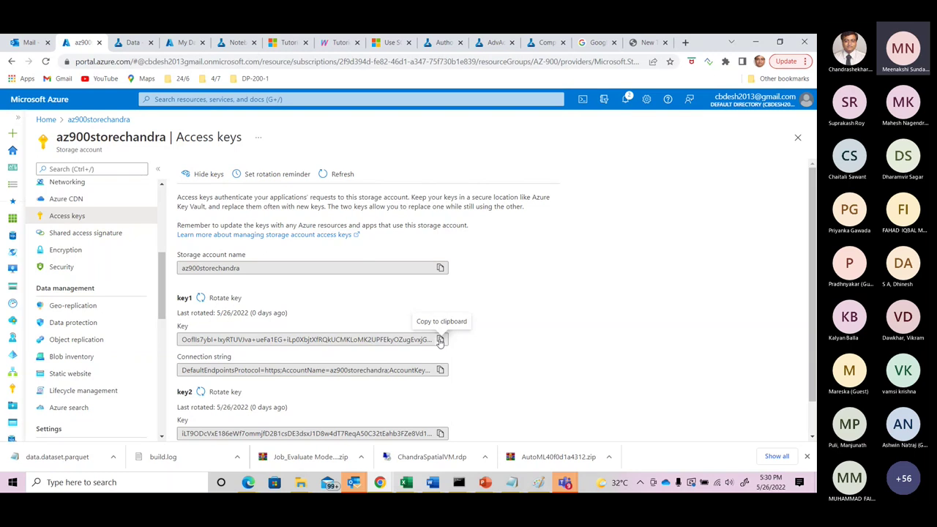
Open the Shared access signature page, scroll through it, then bring the AZ-900 Teams meeting forward
click(82, 234)
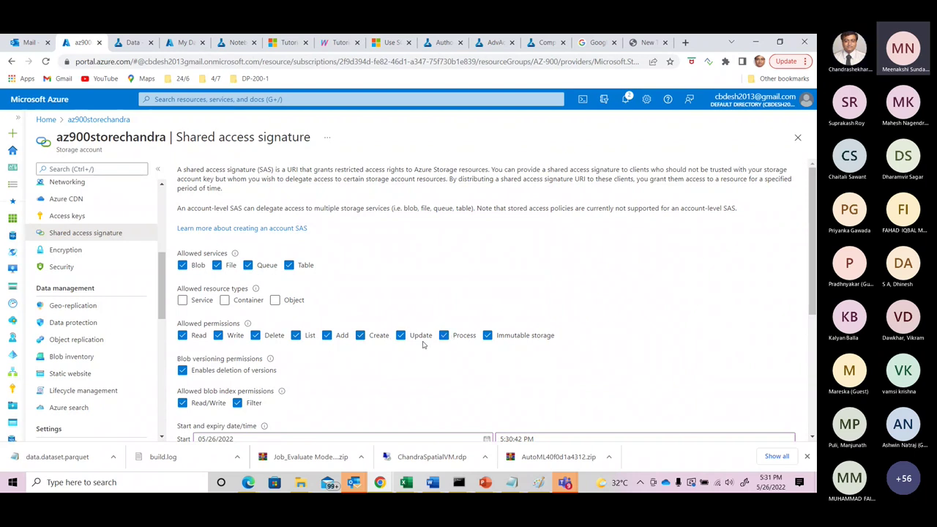
drag(811, 250, 811, 325)
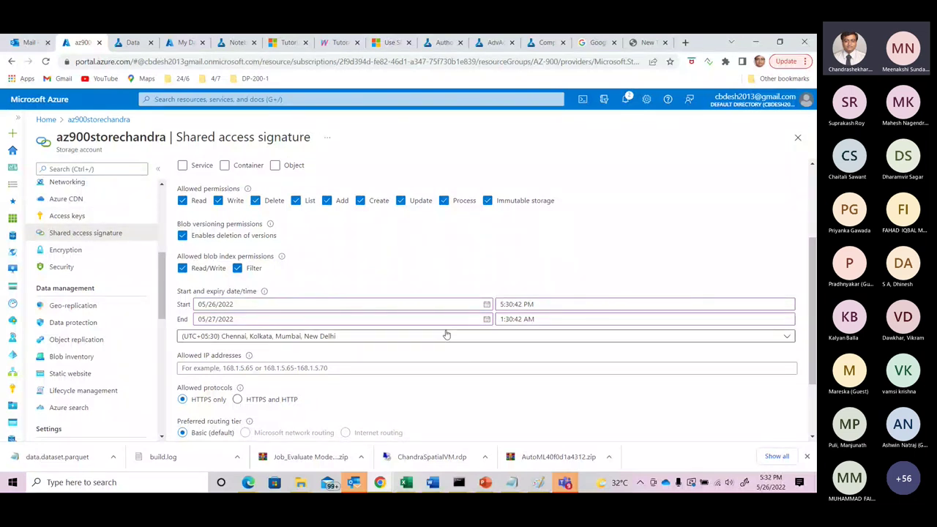
mouse_move(566, 484)
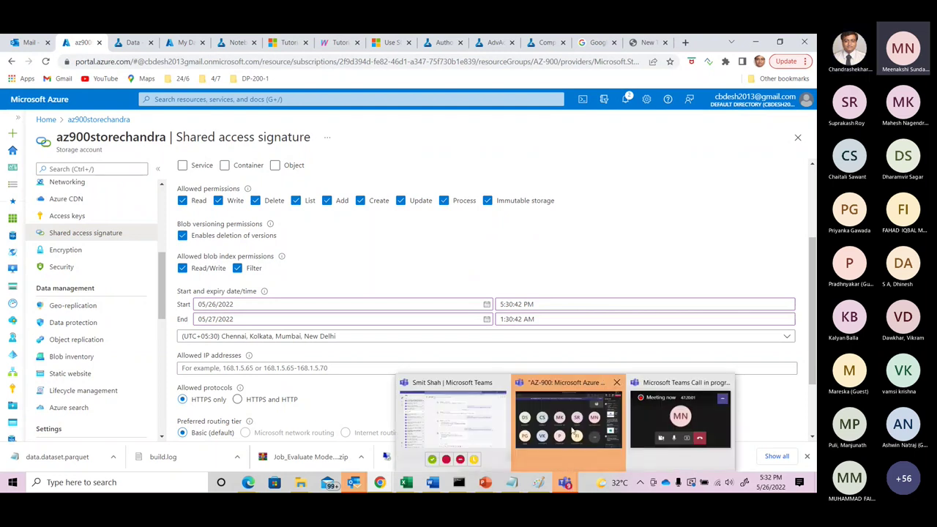
click(545, 388)
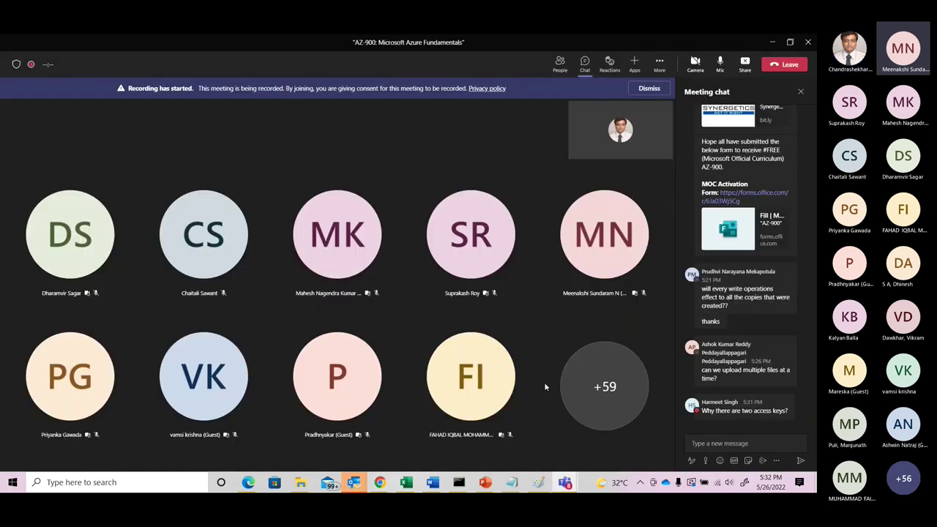
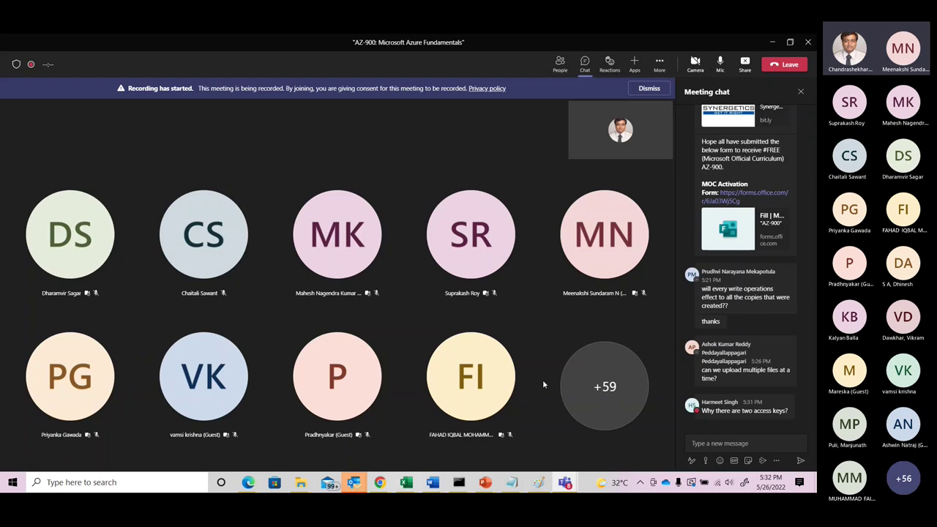
Switch from the Teams meeting back to the az900storechandra Shared access signature page in Chrome
key(alt+Tab)
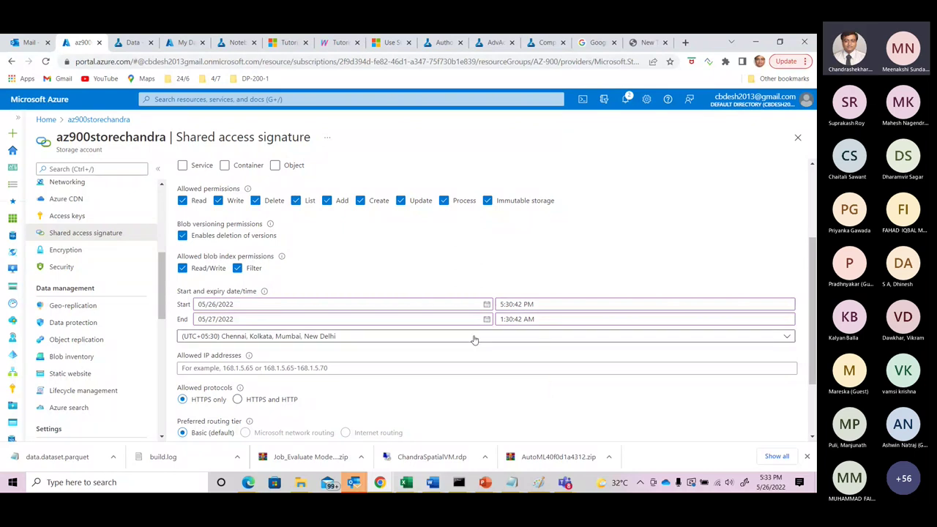
drag(163, 286, 162, 222)
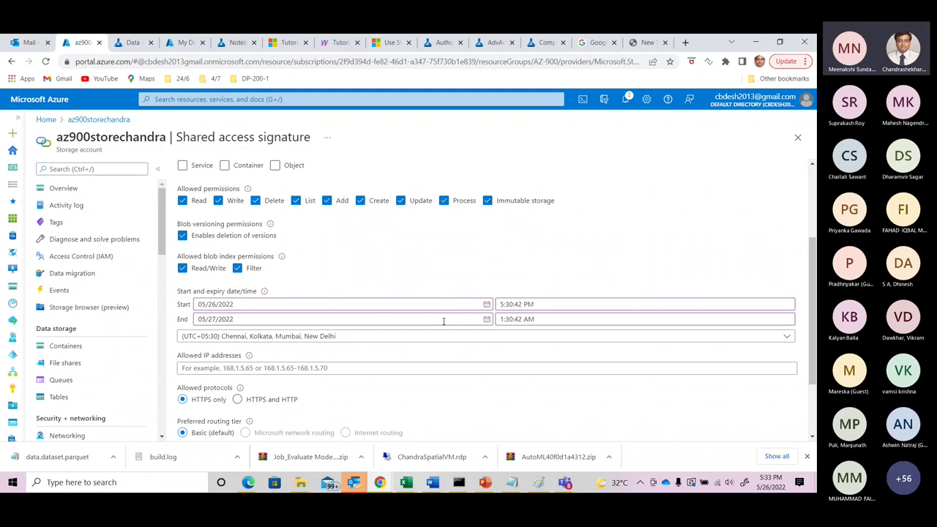
key(alt+Tab)
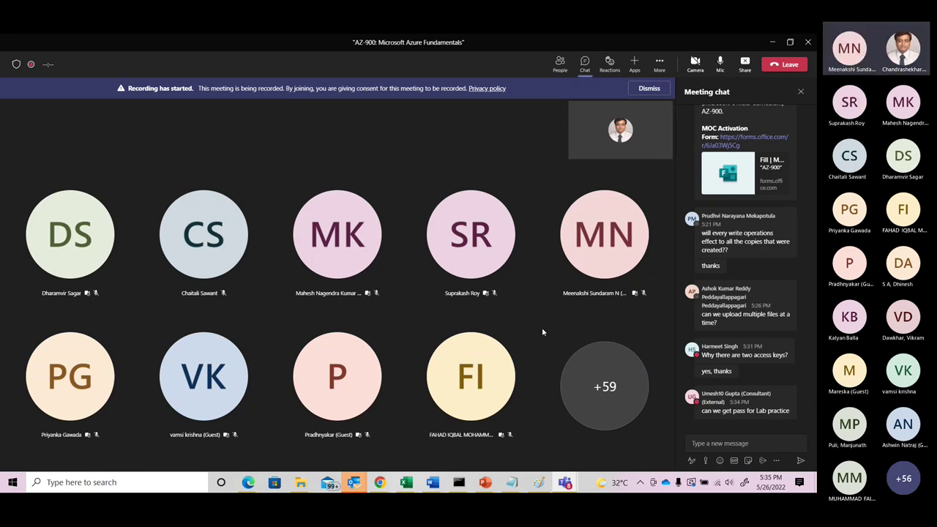
key(alt+Tab)
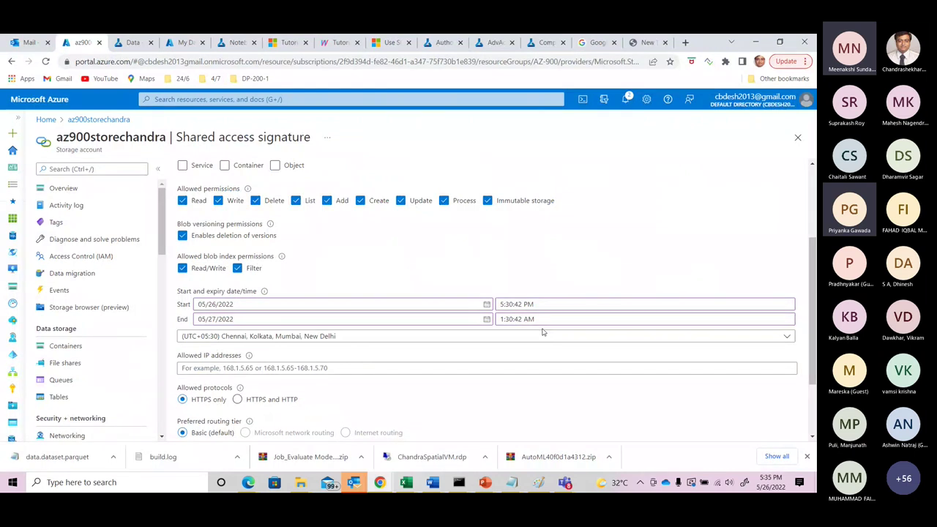
Switch windows from the Azure portal to the AZ-900 PowerPoint deck at slide 28
key(alt+Tab)
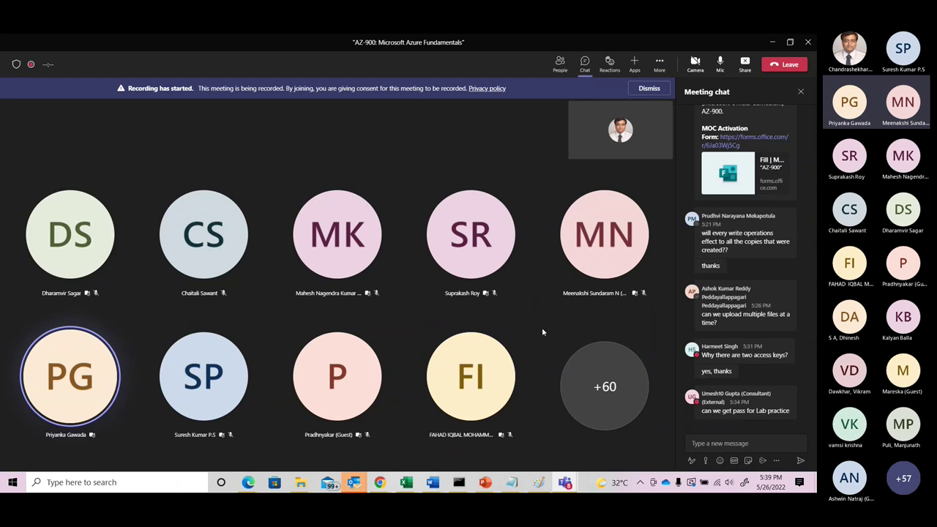
key(alt+Tab)
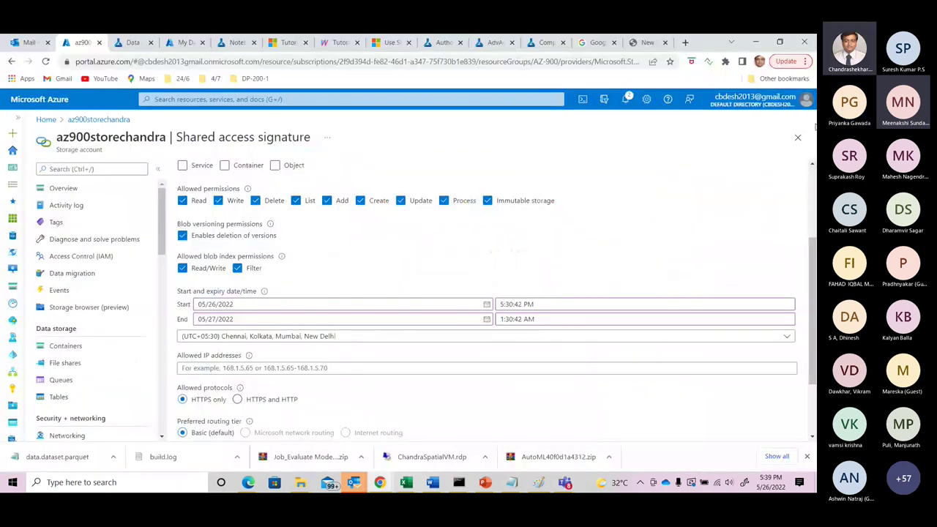
key(alt+Tab)
key(alt+Tab)
key(alt+Tab)
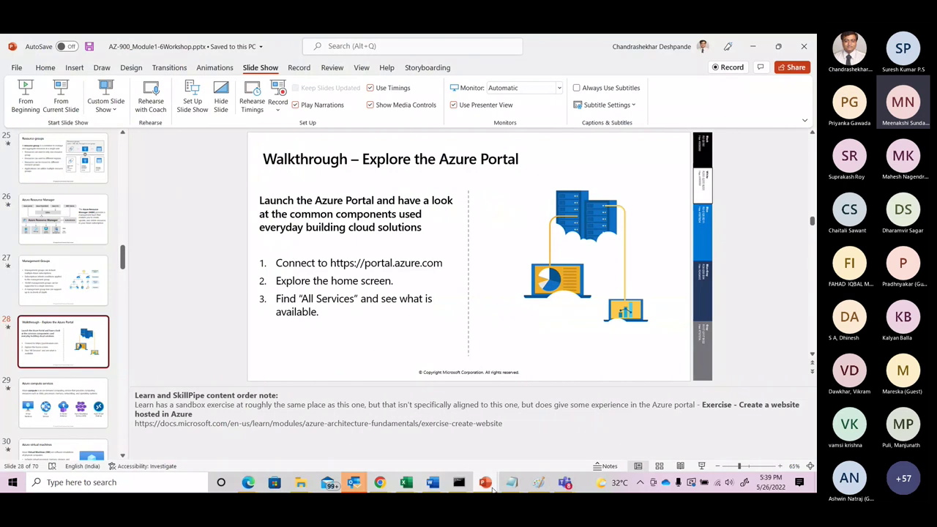
Present from slide 28 and advance three slides to 'Walkthrough – Create a Virtual Machine'
mouse_move(485, 481)
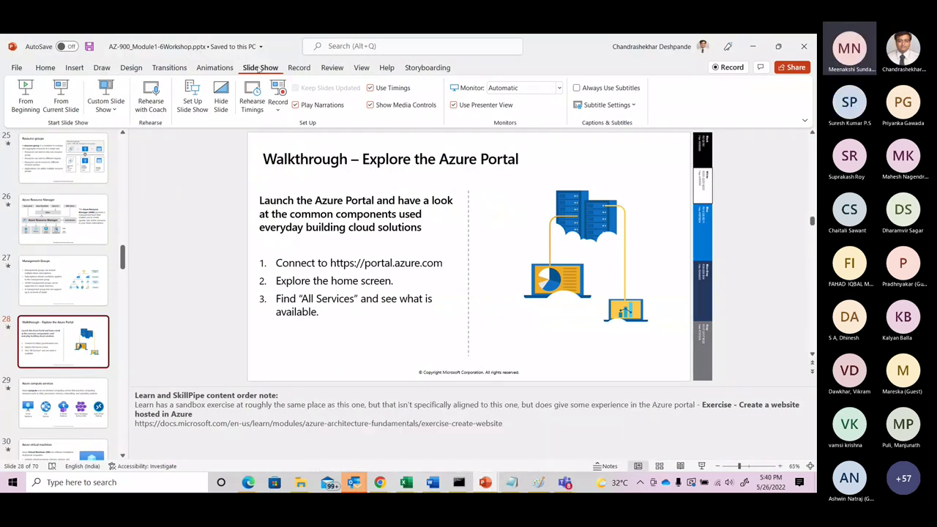
click(61, 105)
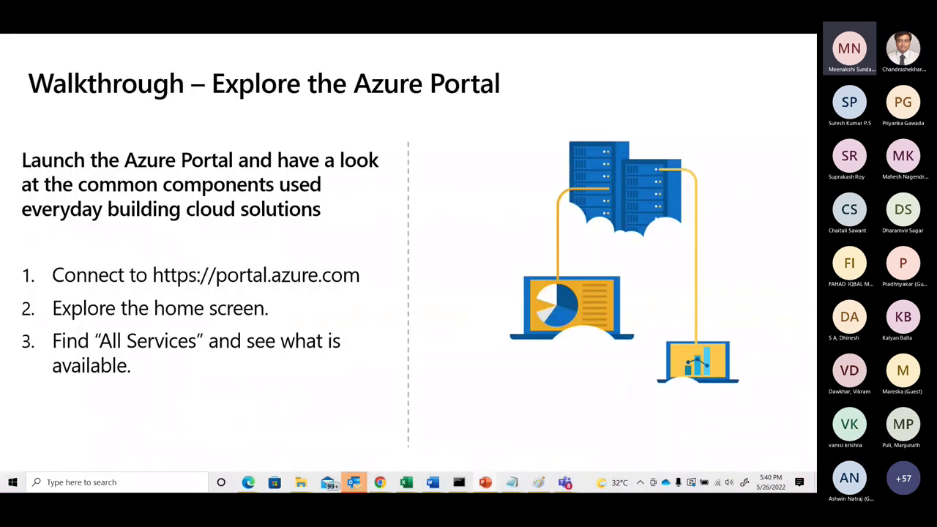
key(Right)
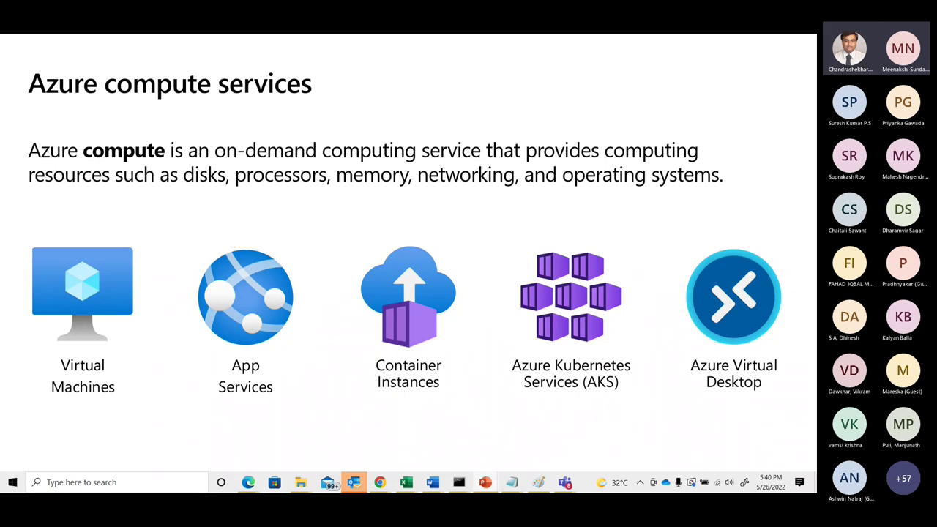
key(Right)
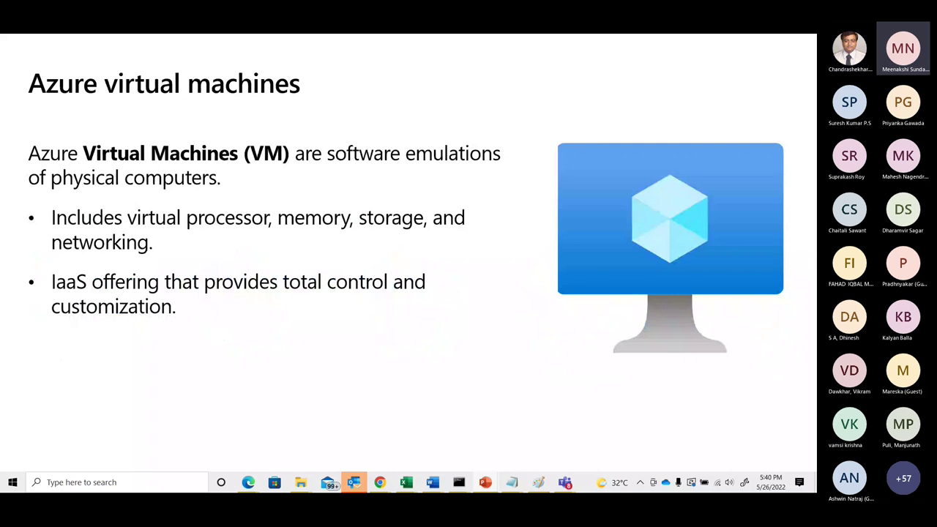
key(Right)
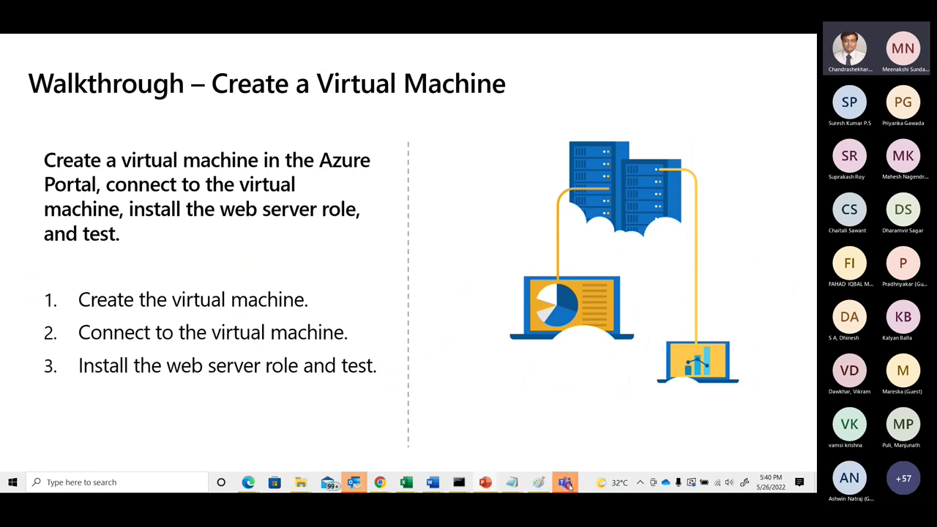
Check the Teams meeting chat, then return to the az900storechandra Shared access signature page
mouse_move(568, 484)
click(632, 385)
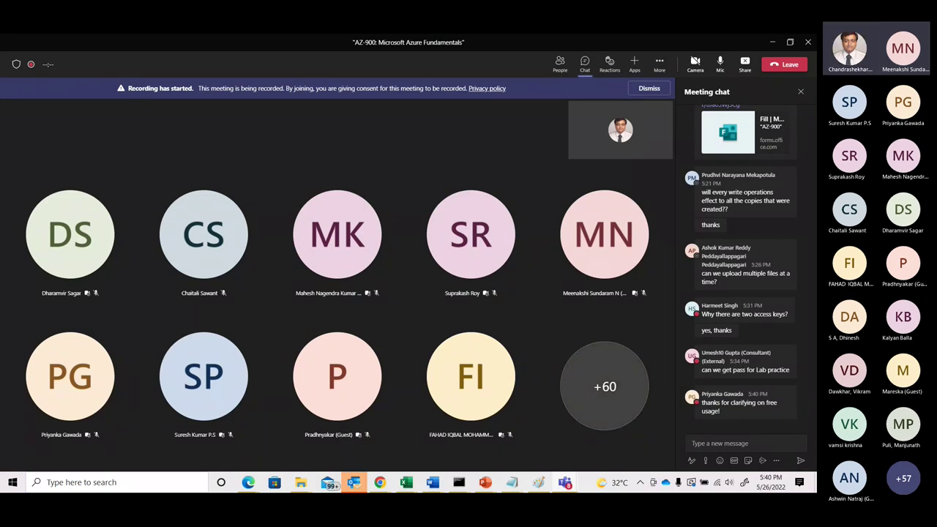
key(alt+Tab)
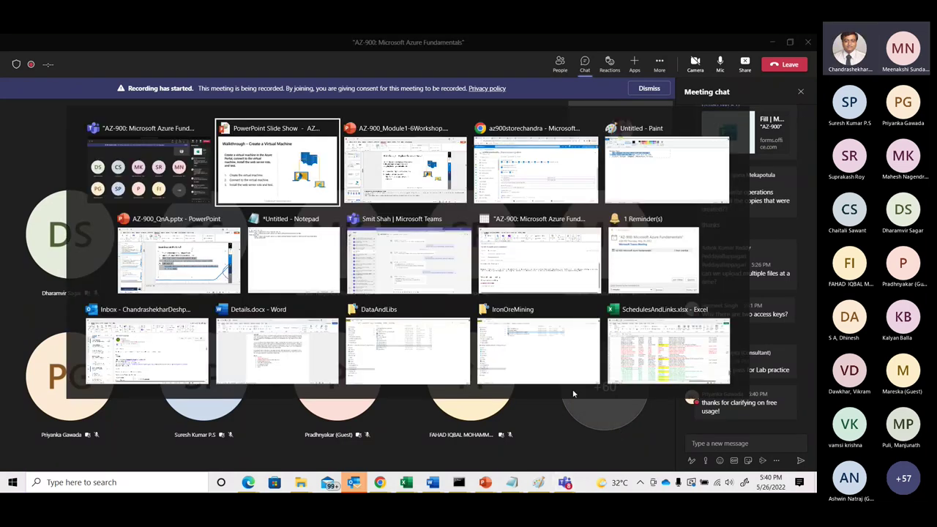
key(Tab)
key(Tab)
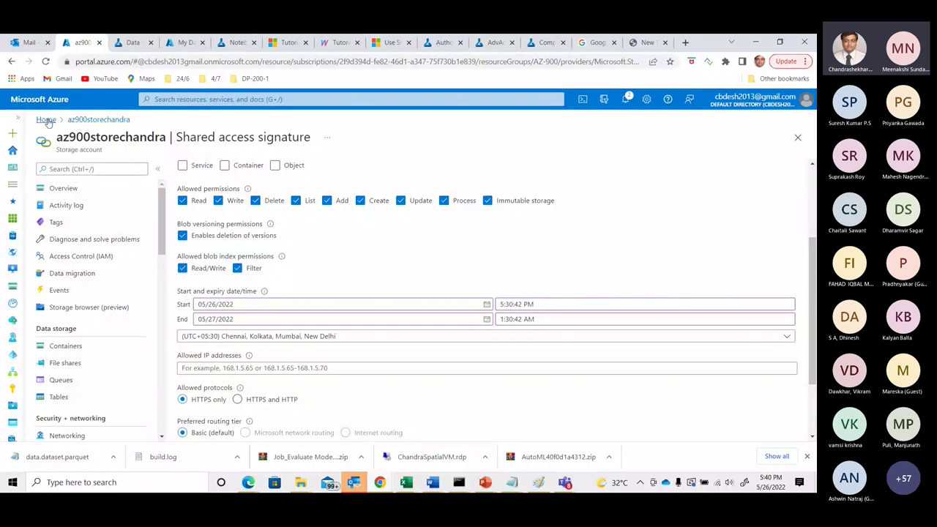
Delete storage account az900storechandra, typing its name to confirm the deletion
click(77, 122)
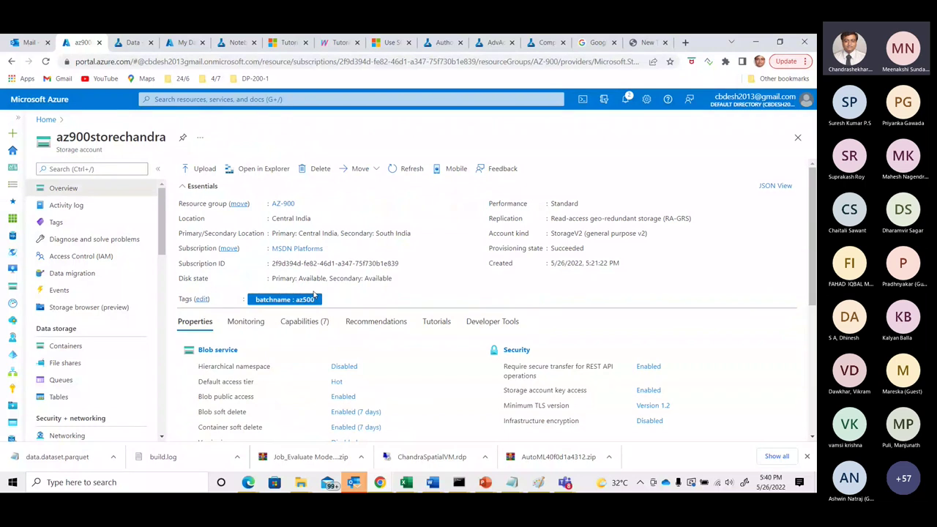
click(320, 169)
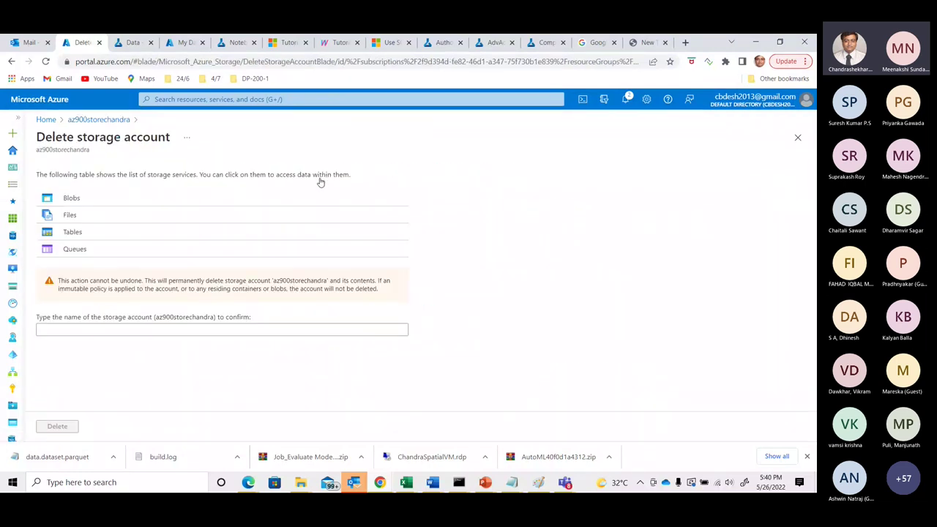
click(159, 331)
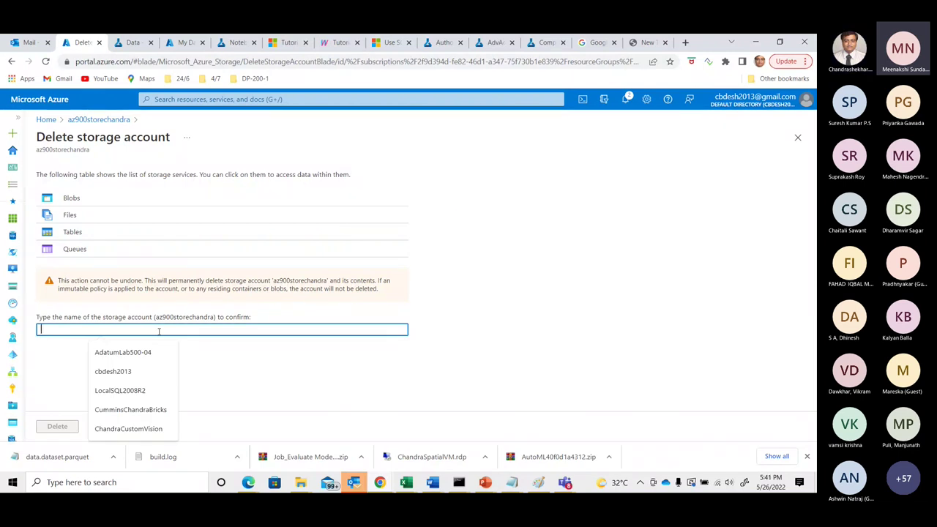
text(az900store)
key(BackSpace)
text(rechandra)
click(50, 431)
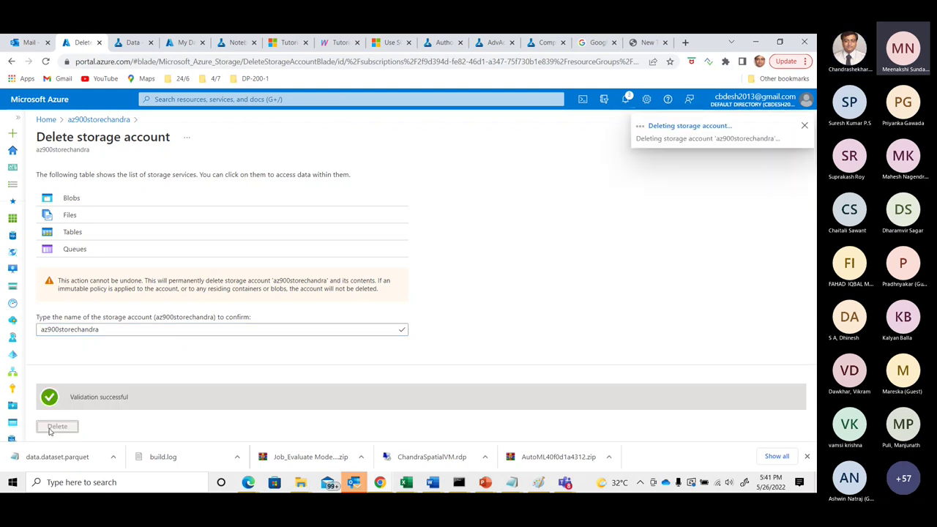
click(46, 119)
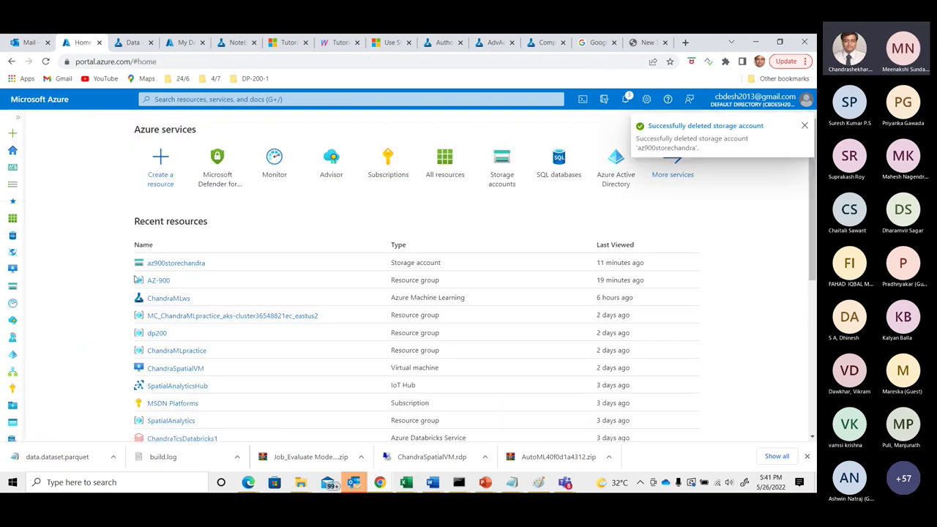
Create a new virtual machine from resource group AZ-900 and name it chandravm
click(162, 283)
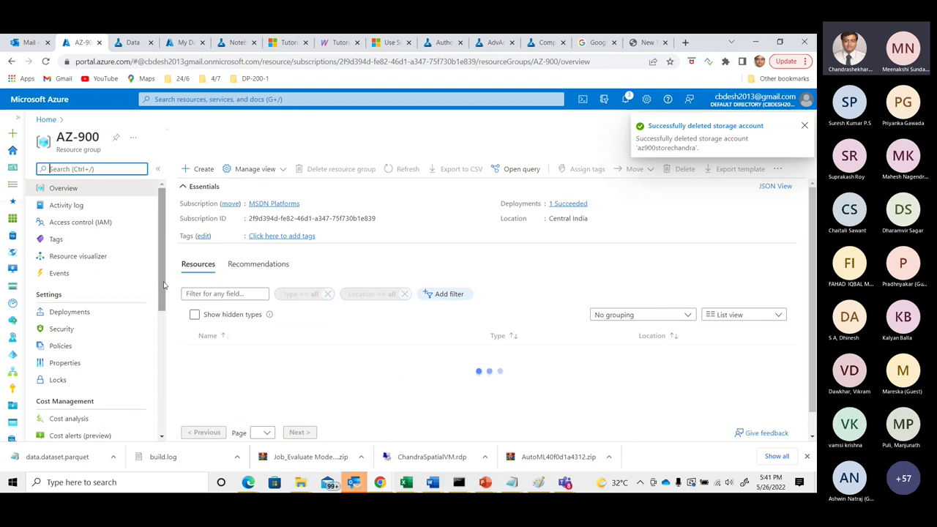
click(196, 169)
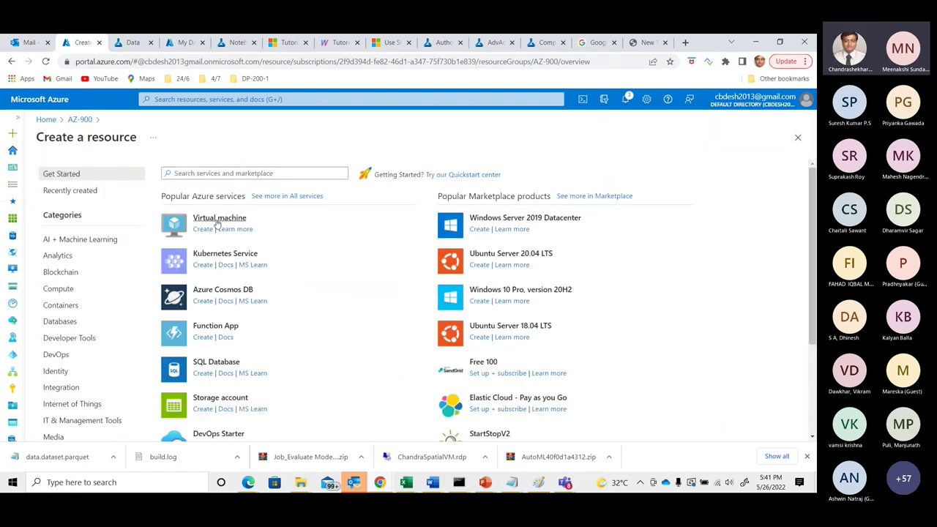
click(202, 229)
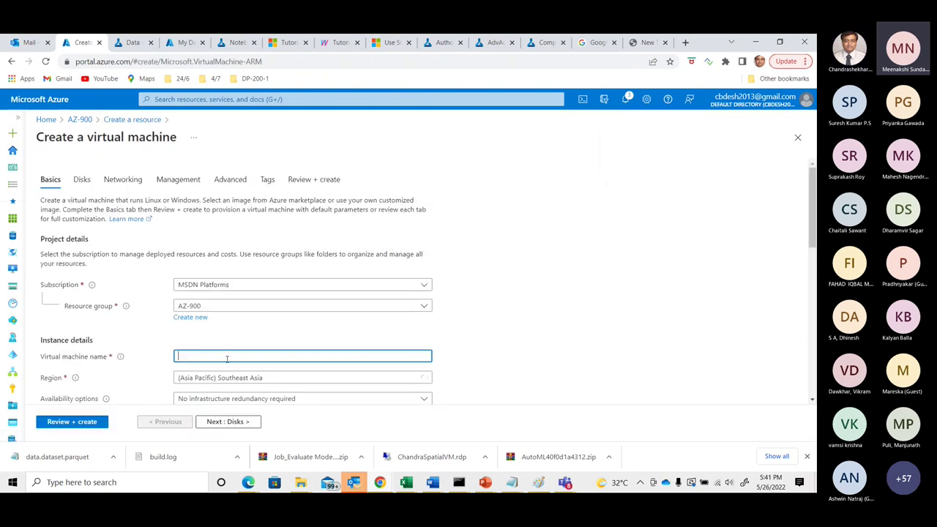
click(194, 355)
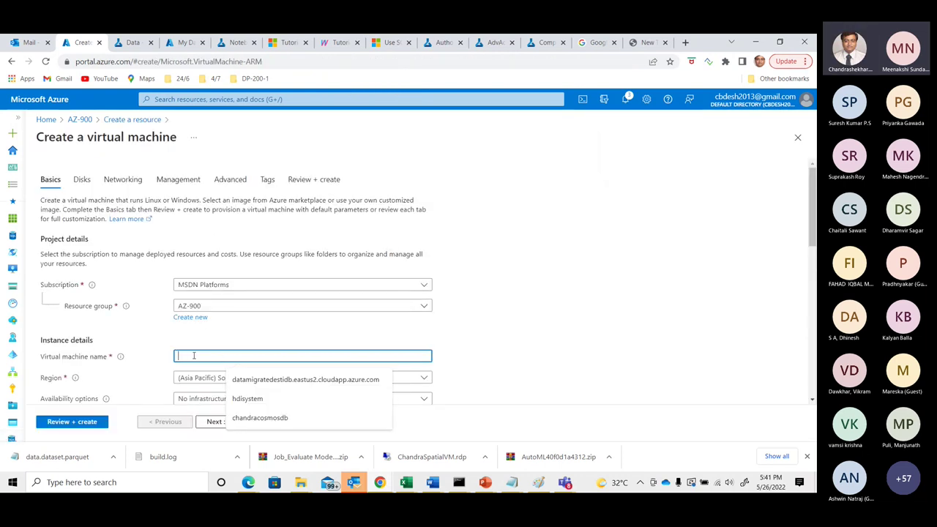
text(chandravm)
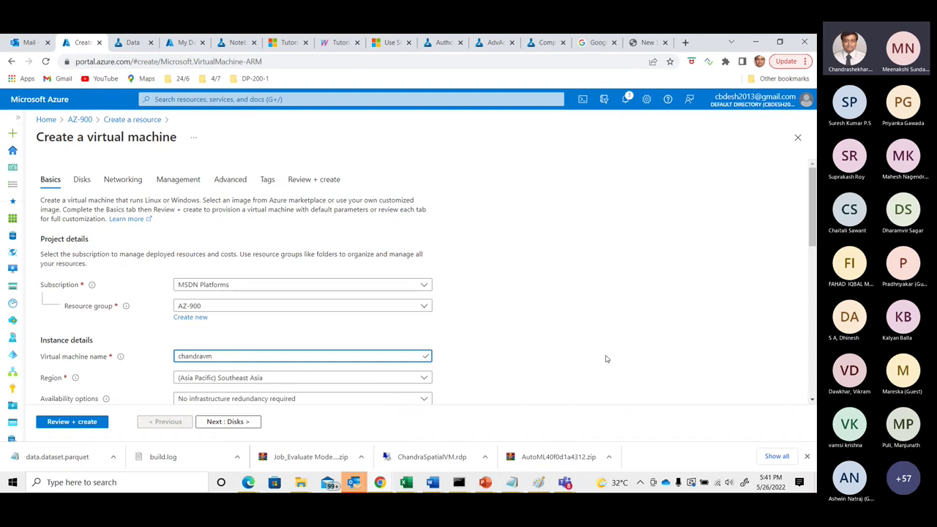
drag(809, 224, 813, 252)
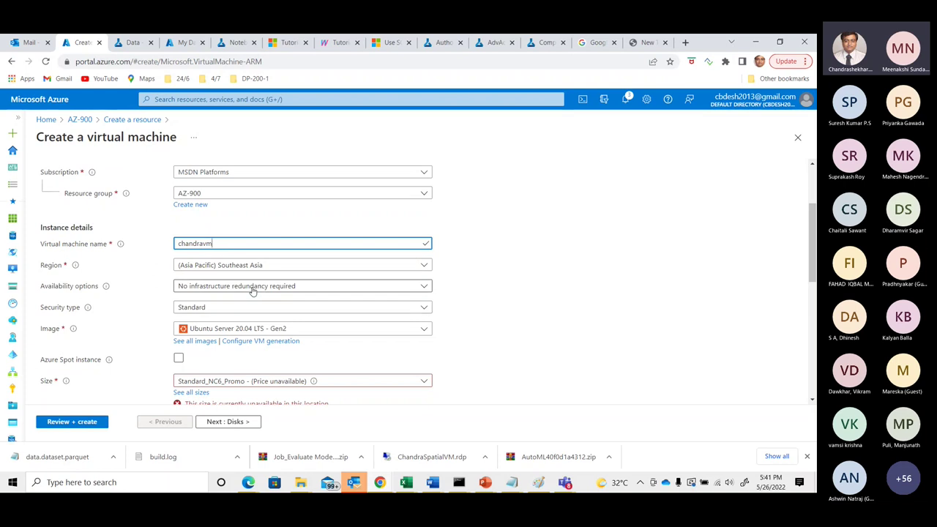
Keep No infrastructure redundancy required and choose the Windows Server 2019 Datacenter - Gen2 image
click(279, 290)
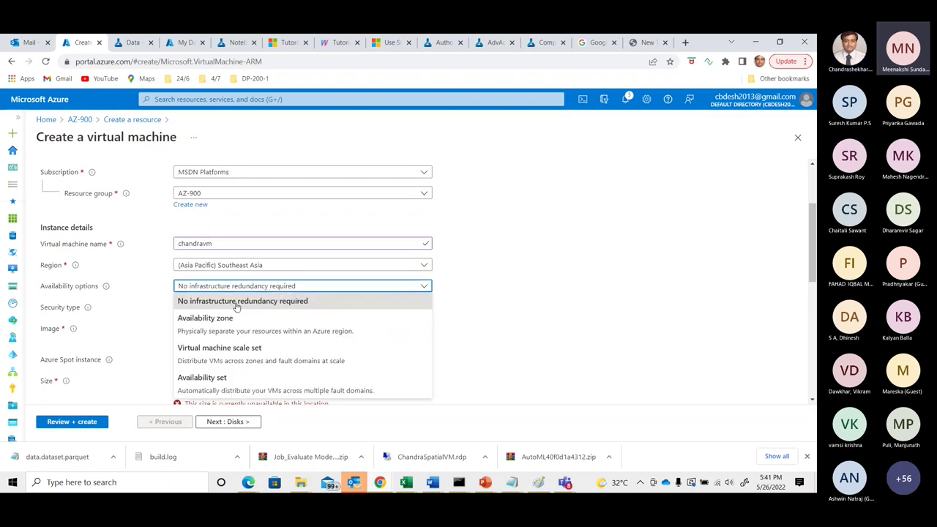
click(231, 301)
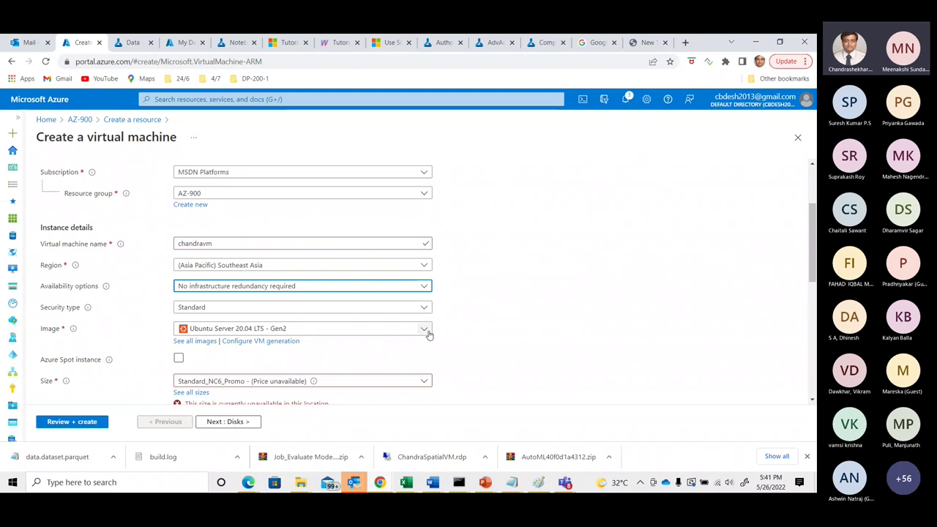
click(424, 330)
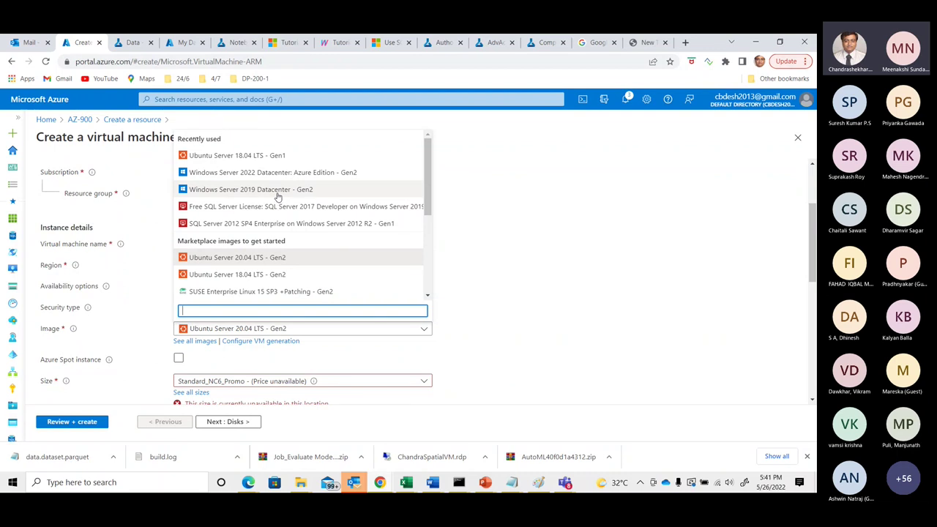
click(278, 193)
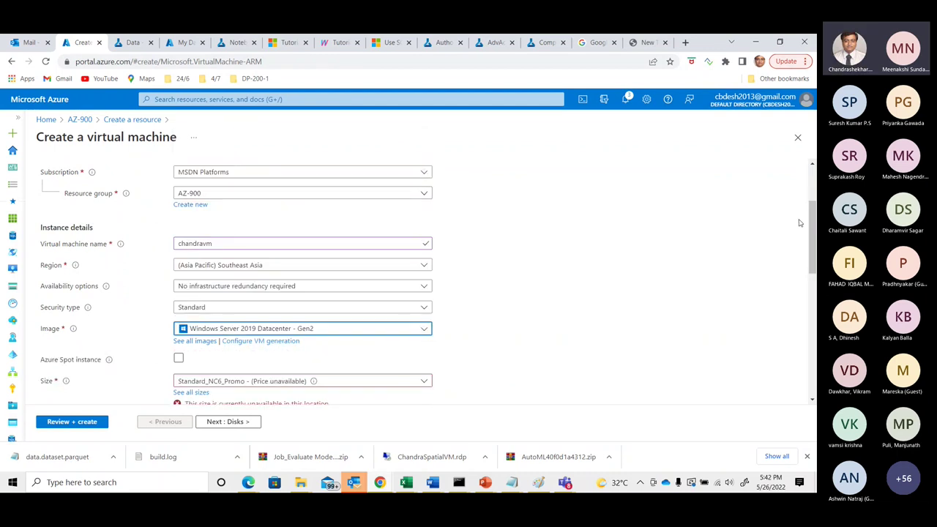
scroll(437, 309, down, 2)
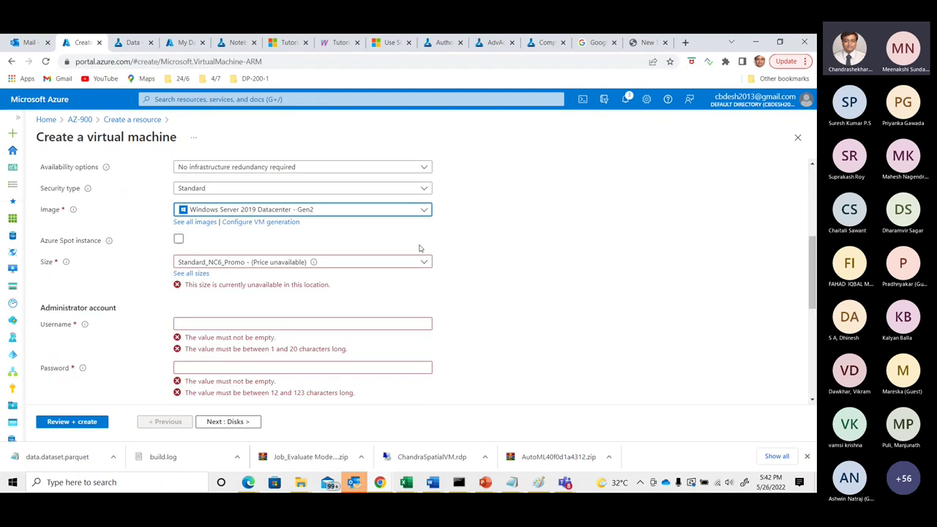
Choose VM size Standard_D2s_v3 and enter the administrator username
click(424, 263)
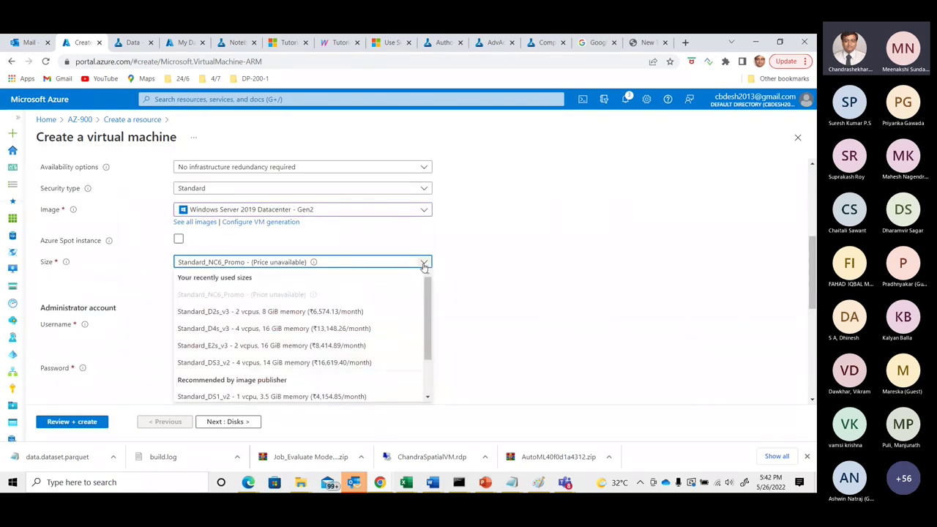
click(265, 313)
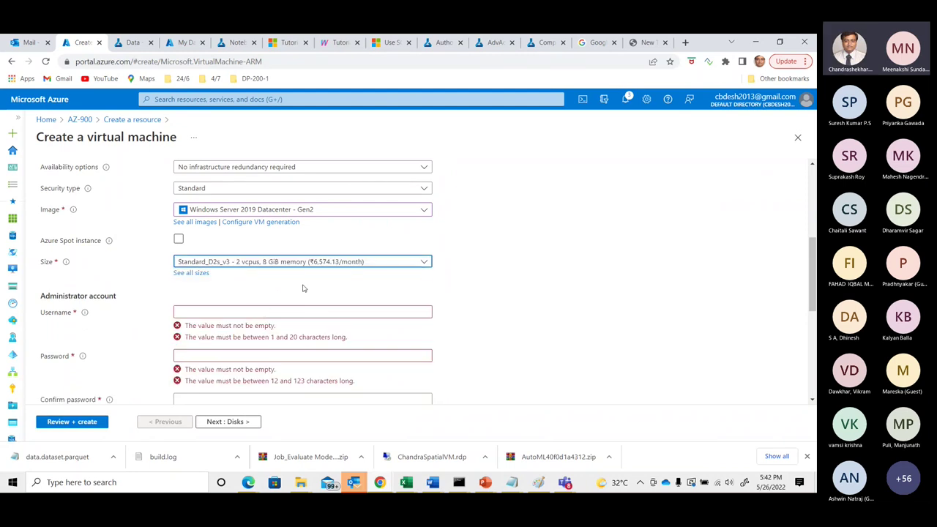
click(195, 312)
click(195, 312)
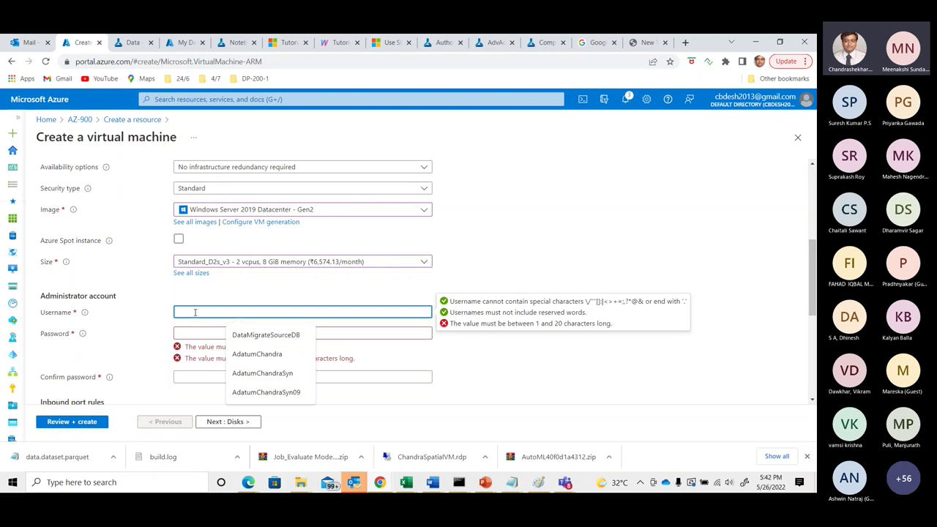
text(cbdesh2013)
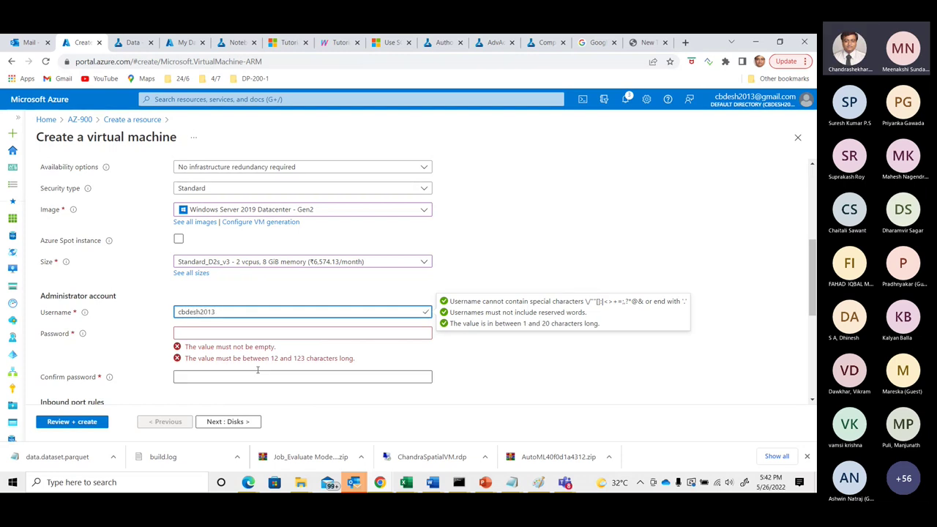
Enter the administrator password and the same value in Confirm password
click(196, 331)
text(••••••)
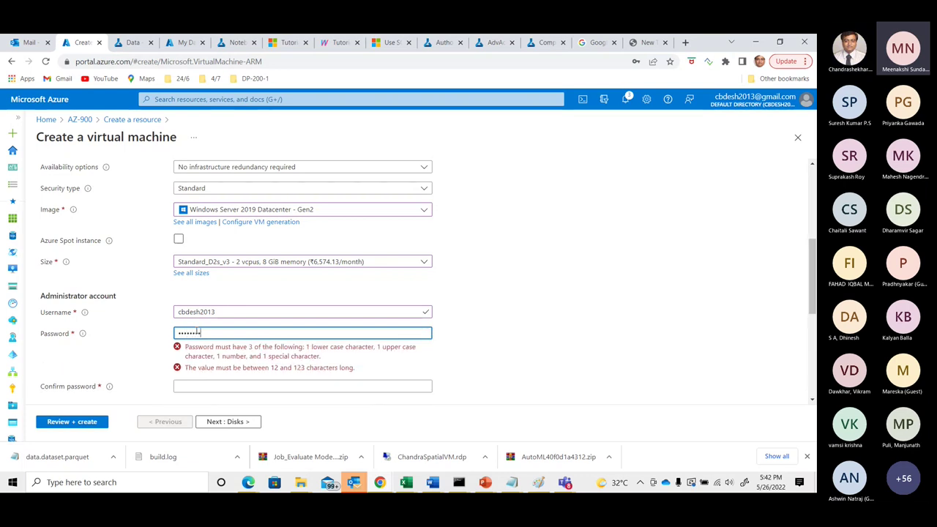
text(•••)
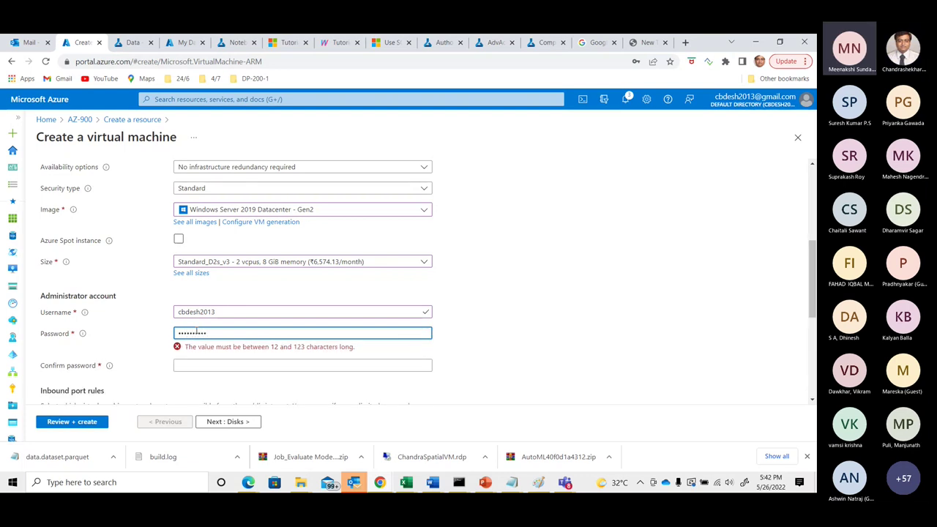
text(•••)
click(228, 355)
text(•••••••)
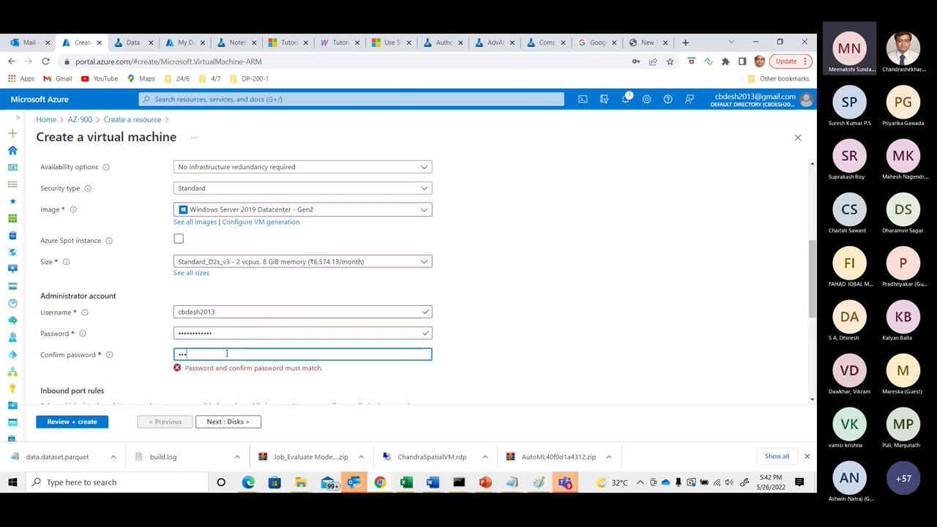
text(•••••)
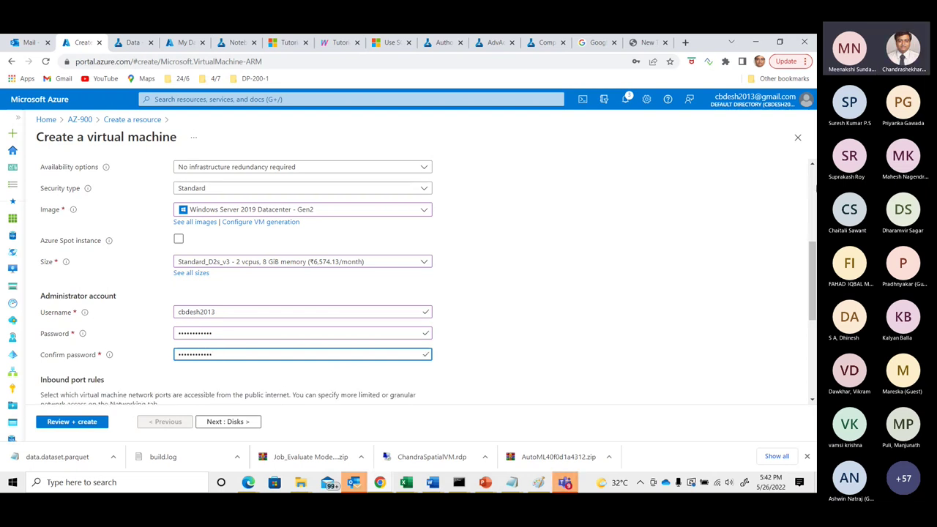
drag(812, 257, 795, 174)
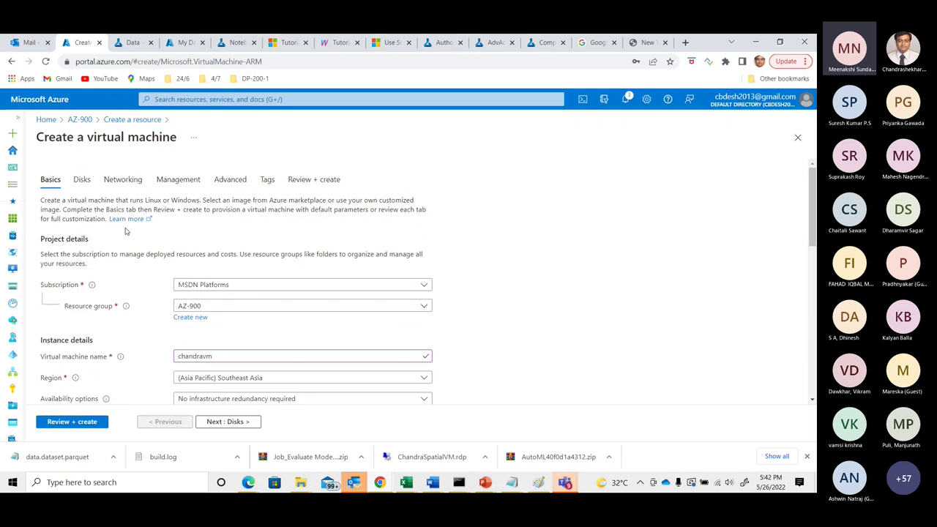
Set the OS disk type to Standard HDD on the Disks tab
click(87, 184)
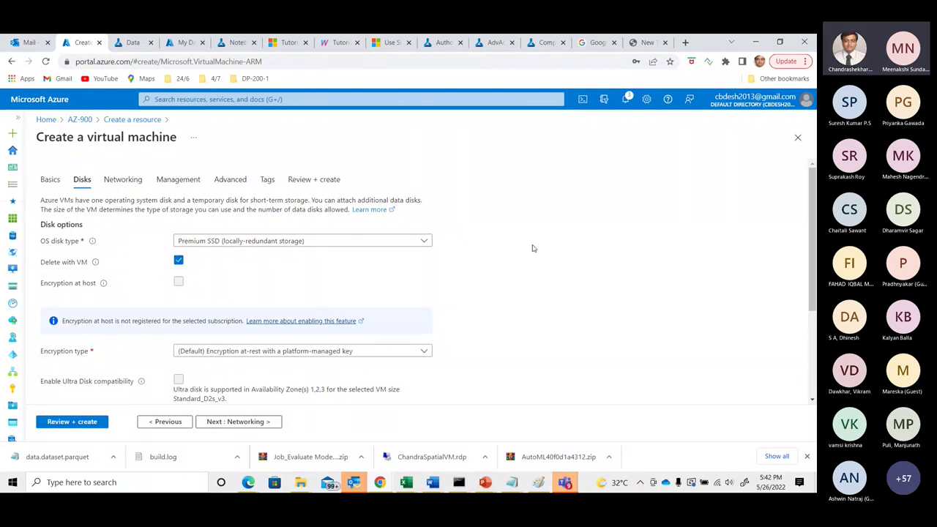
click(424, 241)
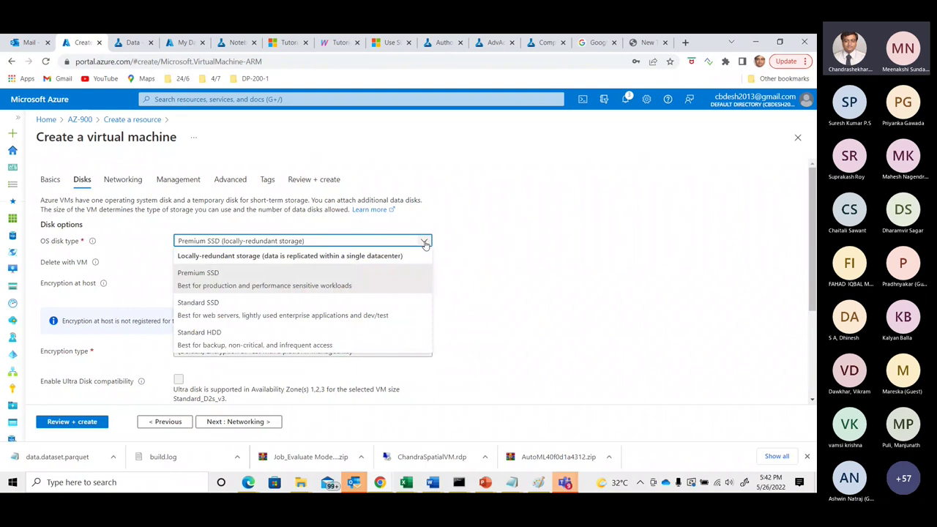
click(227, 344)
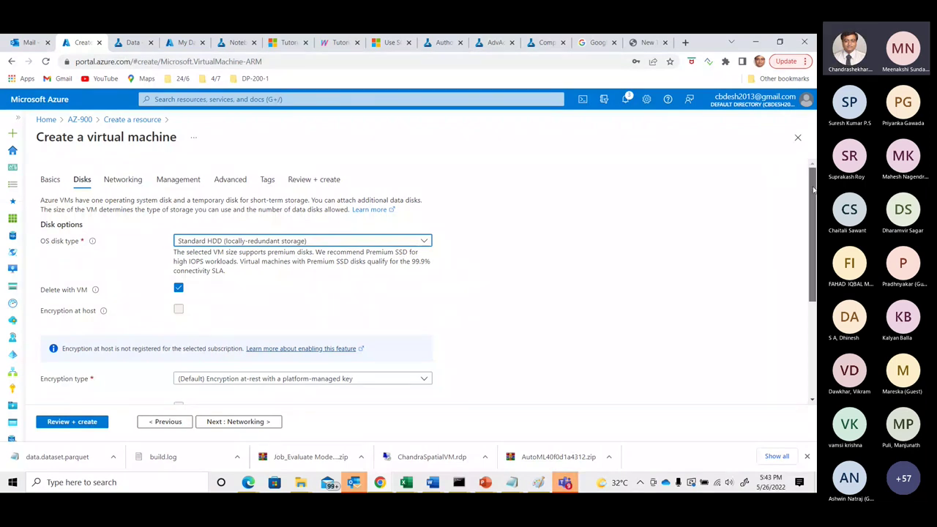
scroll(812, 190, down, 2)
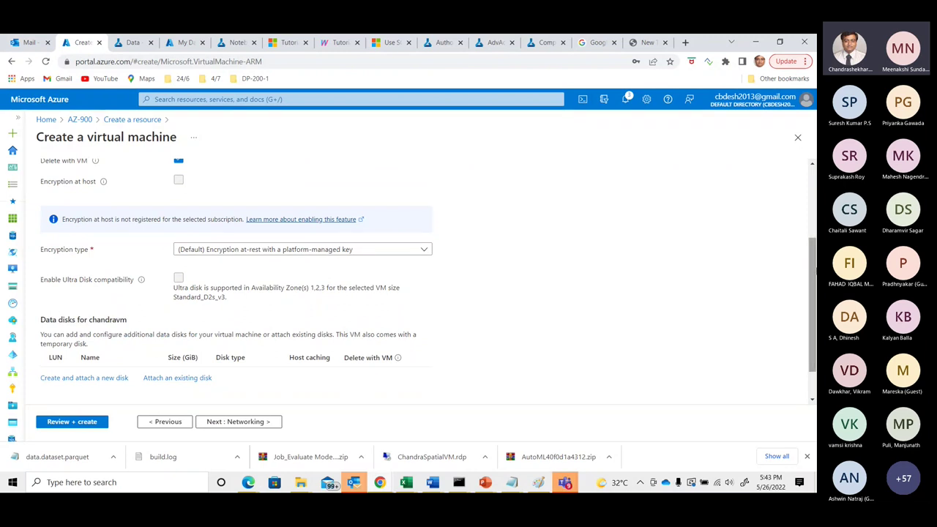
drag(817, 274, 815, 192)
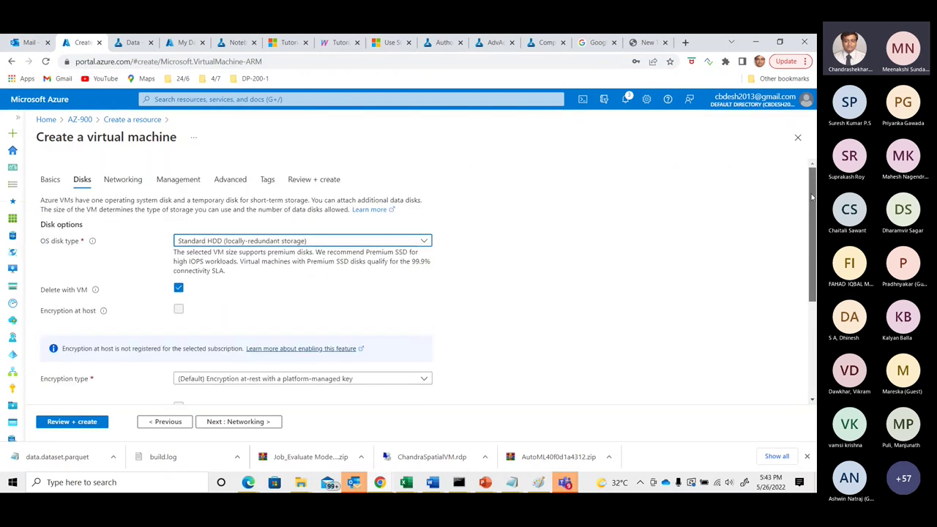
Look through the VM's Management and Advanced settings tabs
click(182, 184)
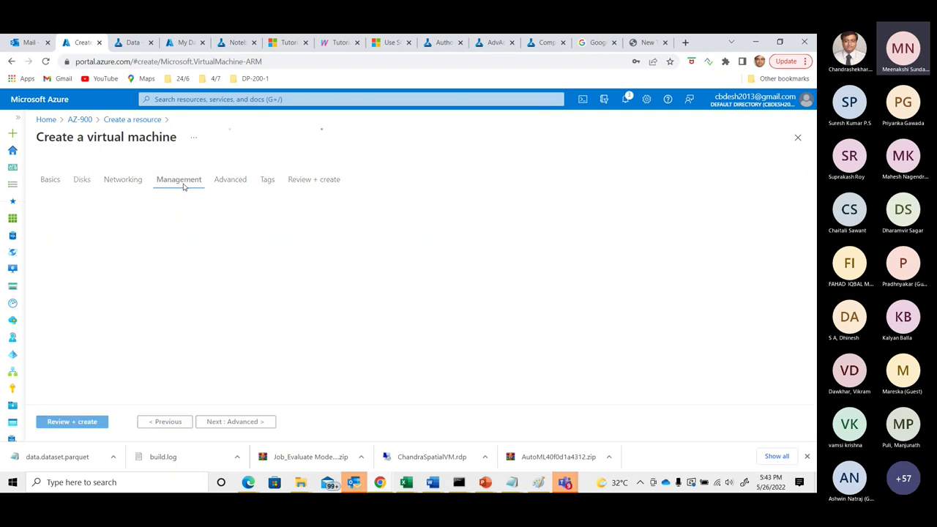
click(233, 182)
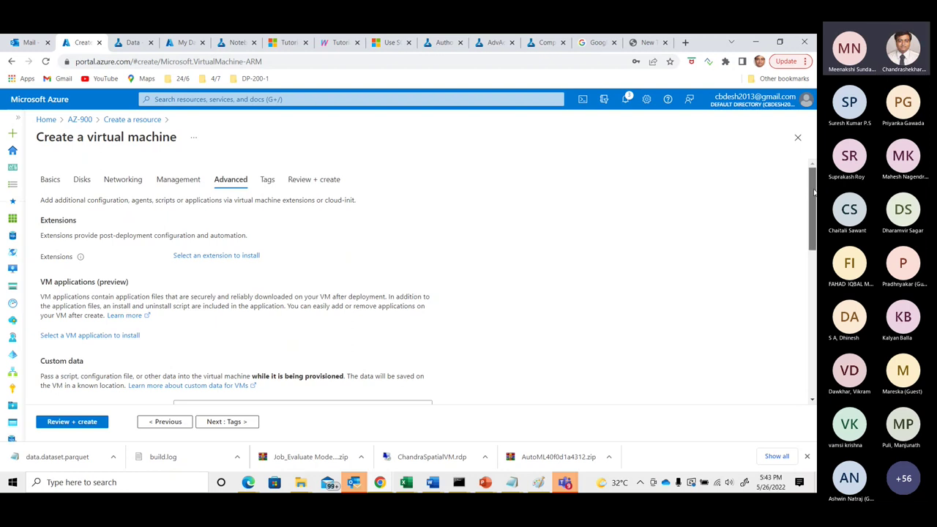
scroll(813, 192, down, 6)
scroll(738, 320, down, 1)
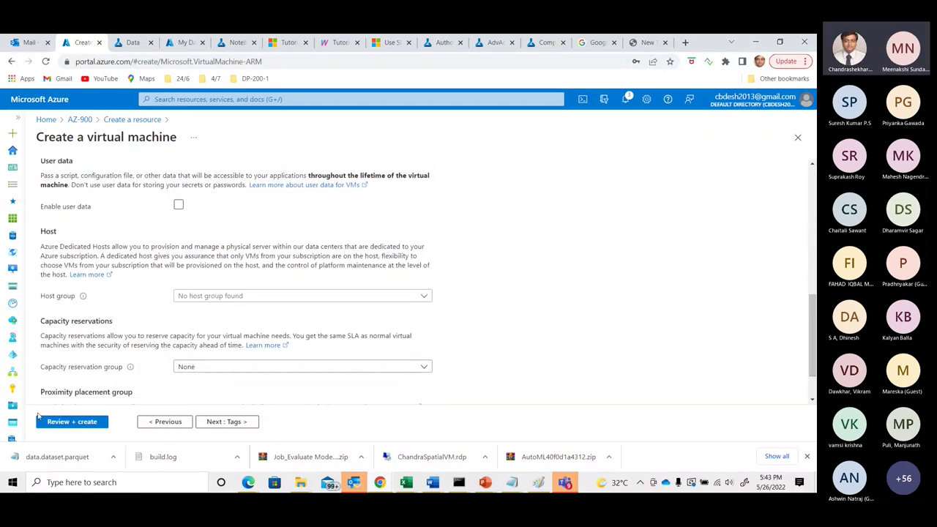
Validate and create the chandravm VM, then bring the AZ-900 Teams meeting forward
click(82, 424)
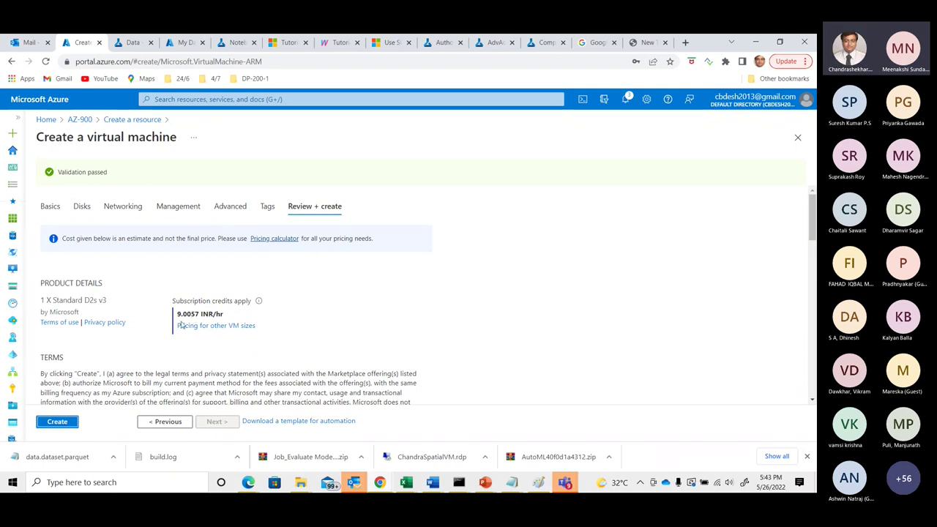
click(55, 422)
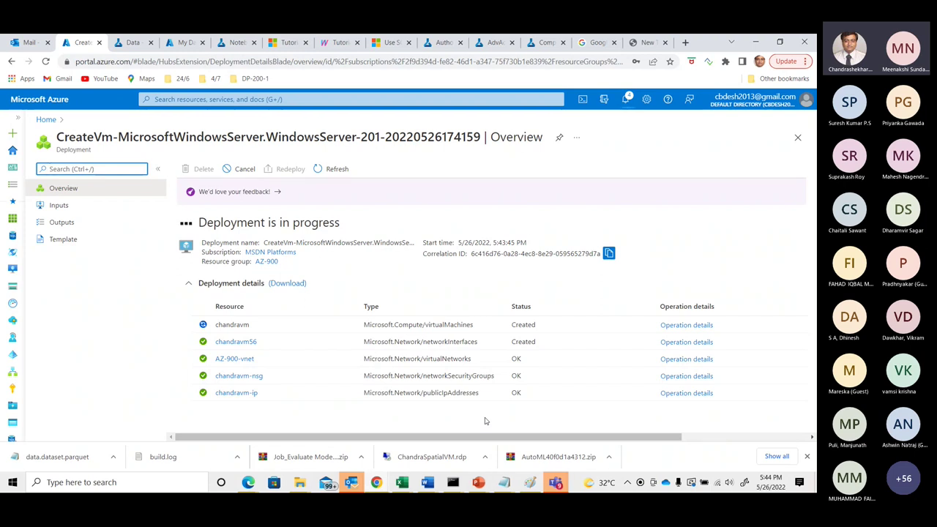
click(555, 482)
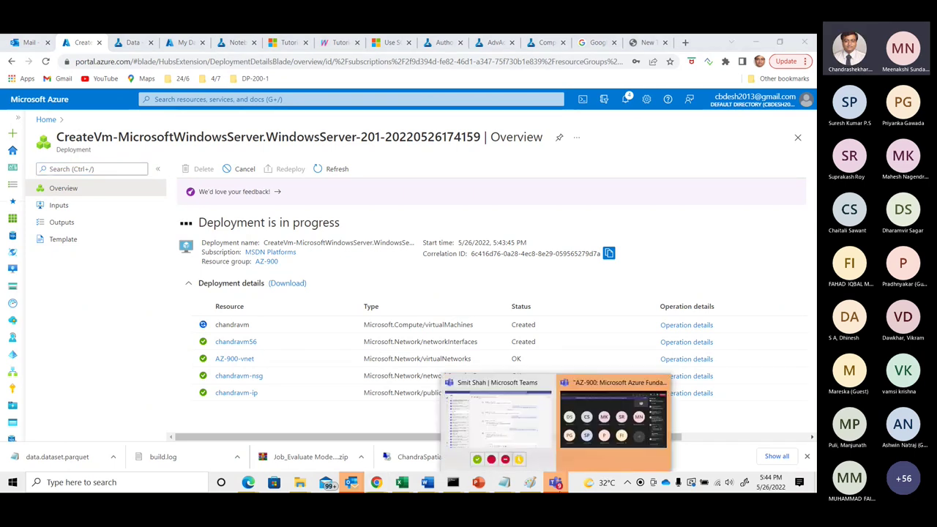
click(590, 388)
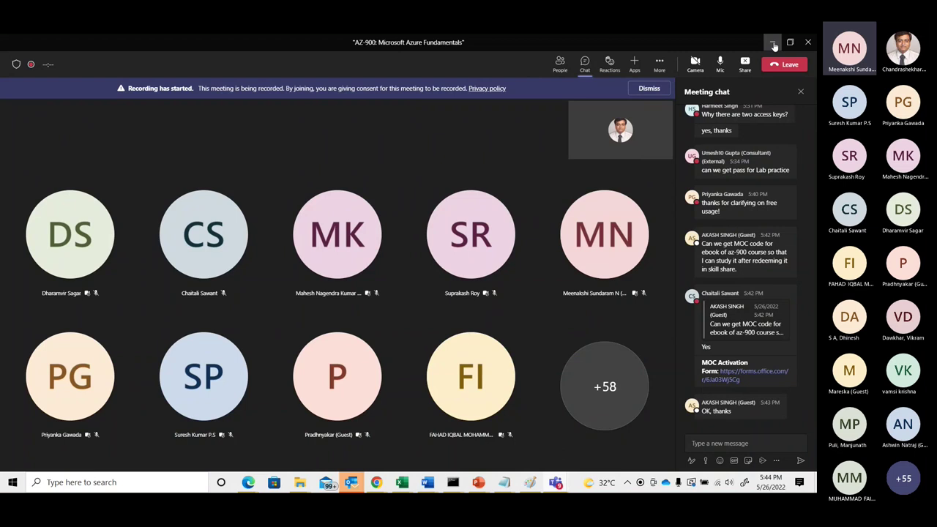
Leave the Teams meeting view and advance the PowerPoint slideshow to the 'Azure Container Services' slide
click(774, 46)
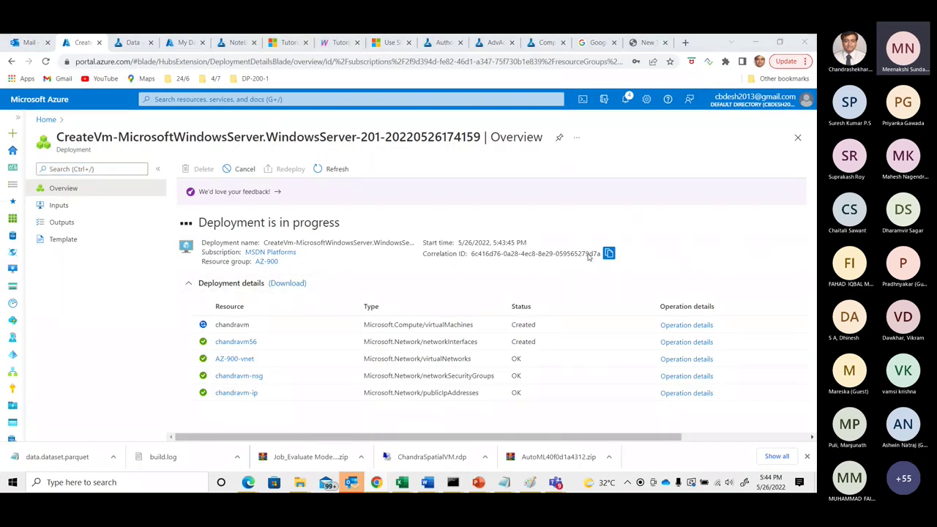
key(alt+Tab)
key(alt+Tab)
key(Right)
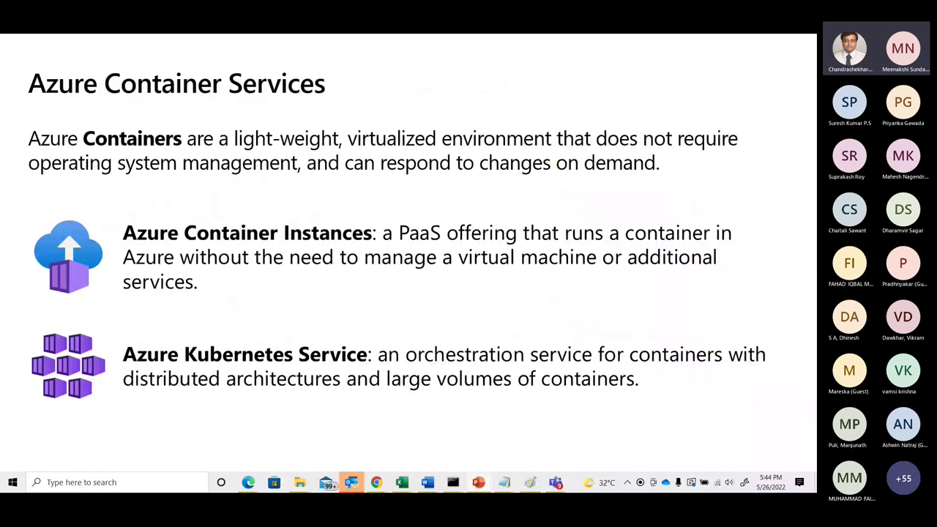
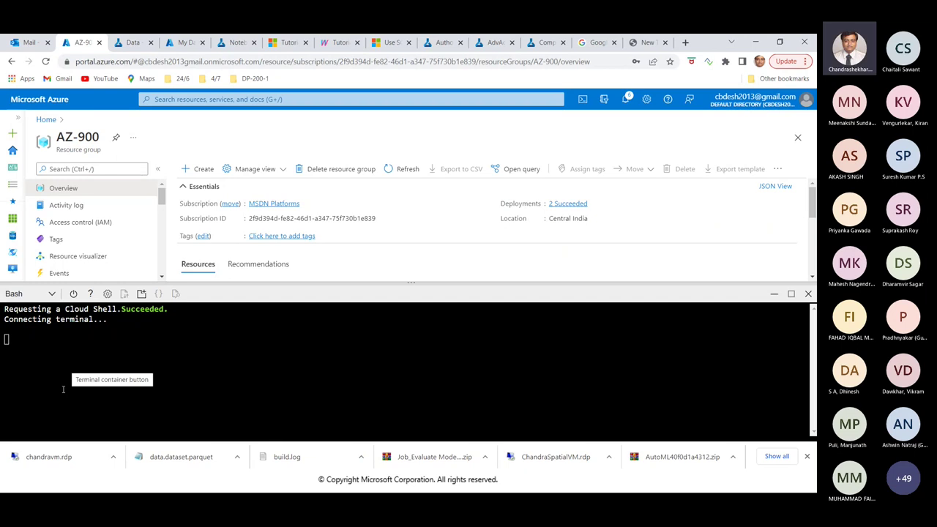
Switch the Cloud Shell environment from Bash to a new PowerShell session
click(51, 293)
click(23, 313)
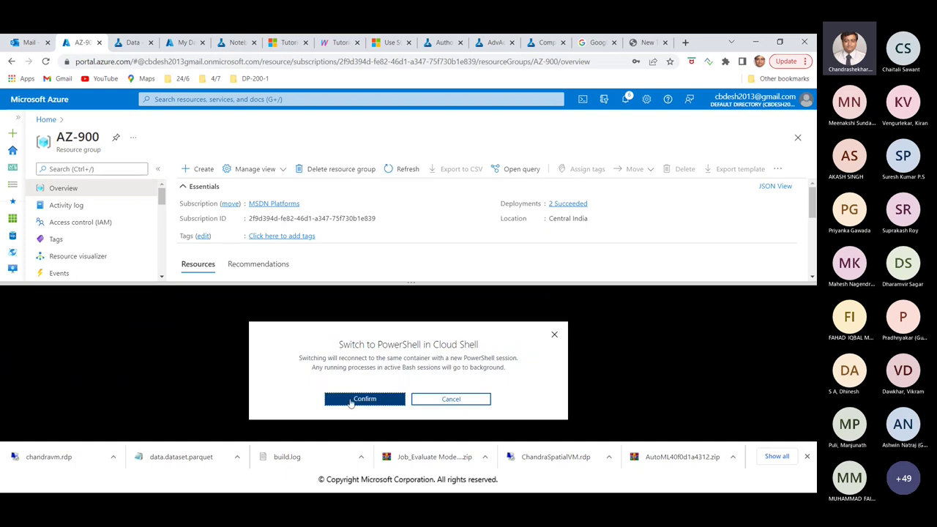
click(379, 401)
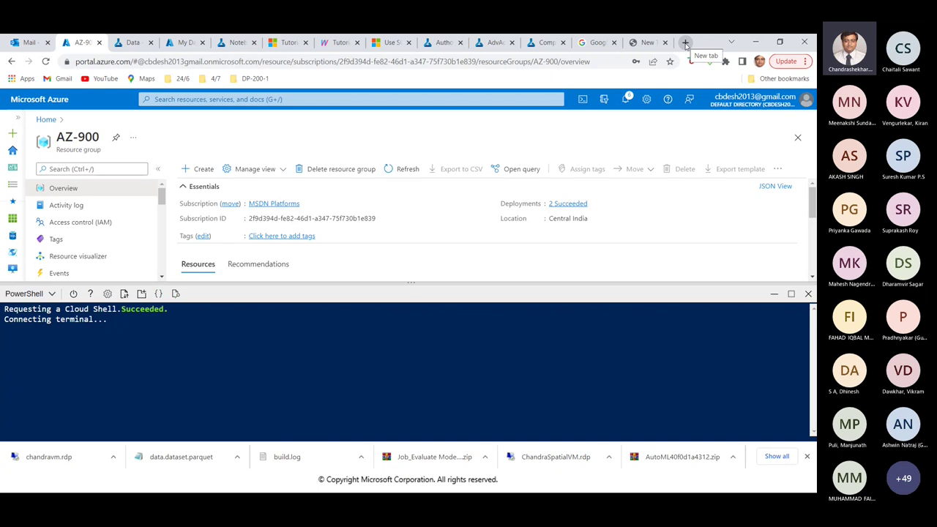
click(686, 42)
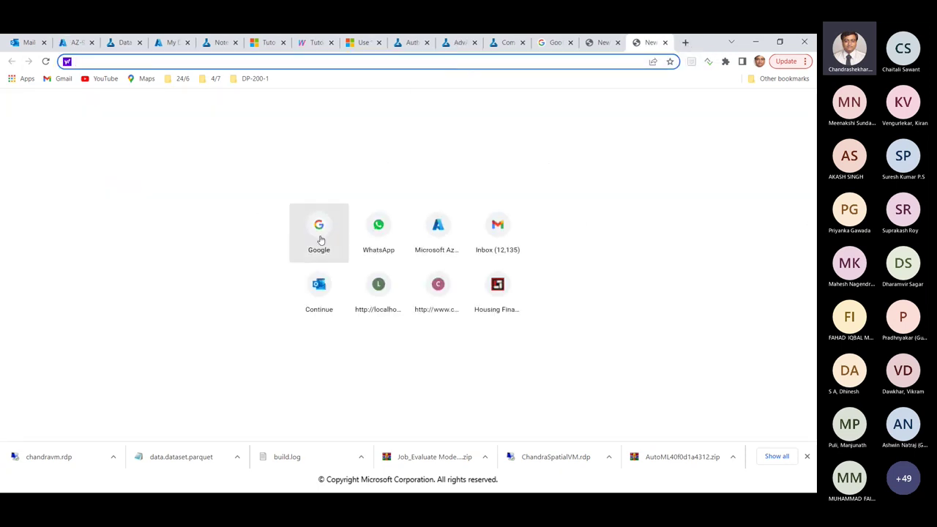
Google 'Powershell command for creating a resource group' and open the New-AzResourceGroup Docs page
click(319, 239)
text(Po)
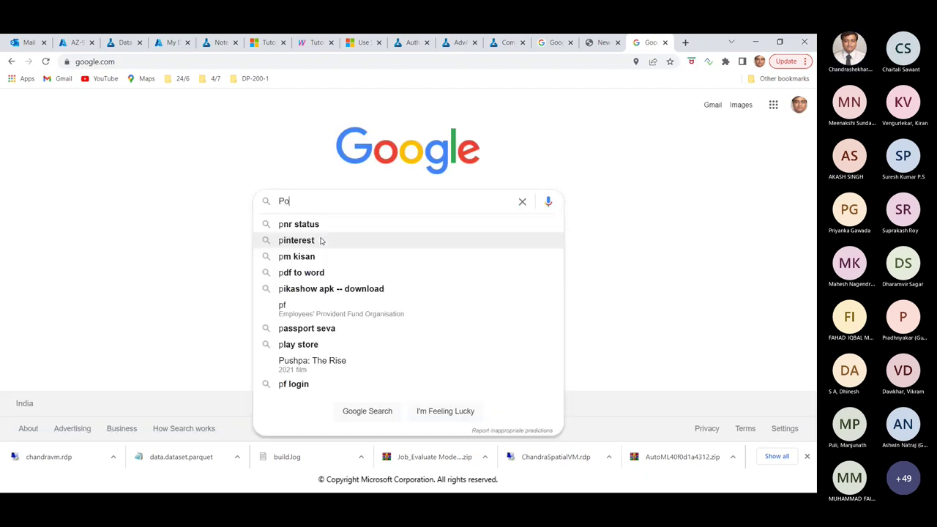
text(wershell com)
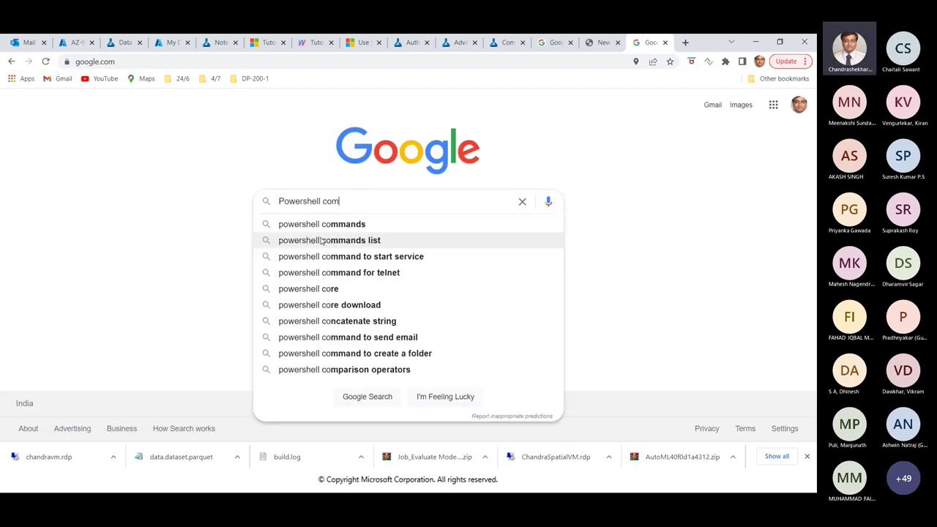
text(mand for )
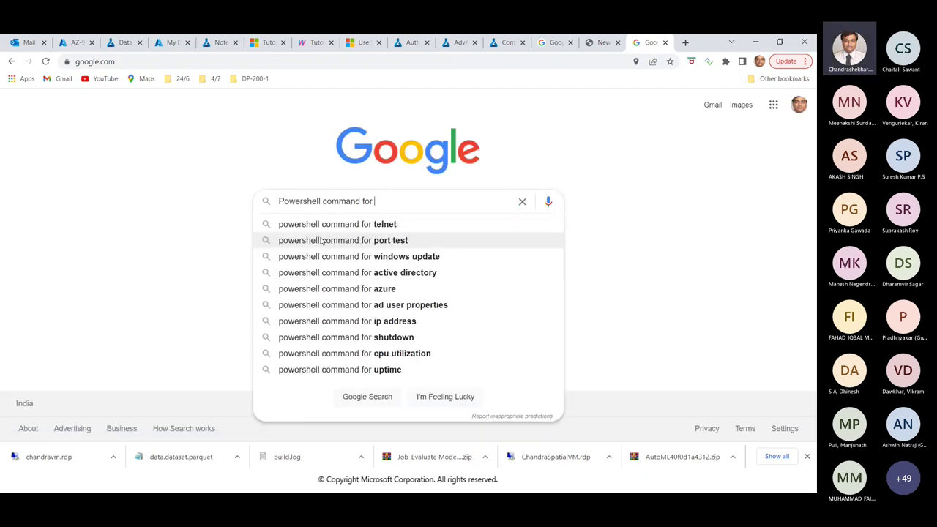
text(rreating a resource group)
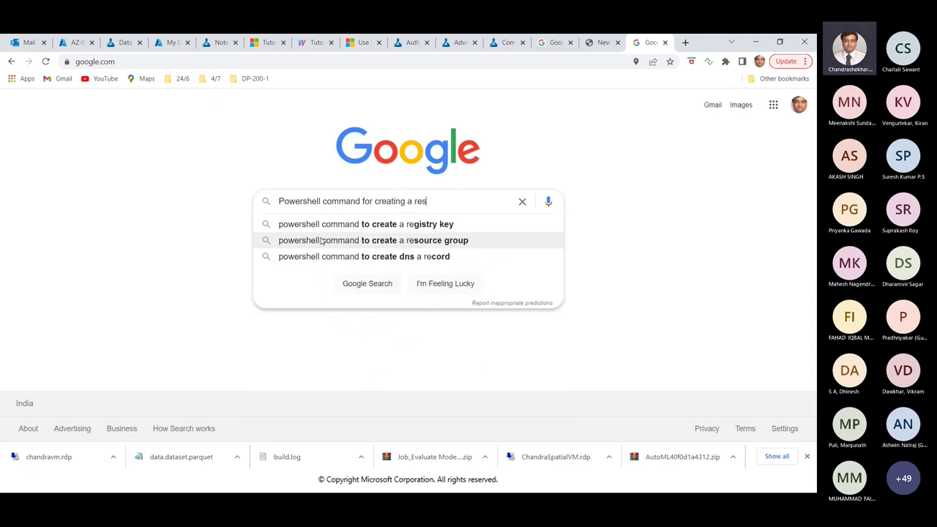
key(Return)
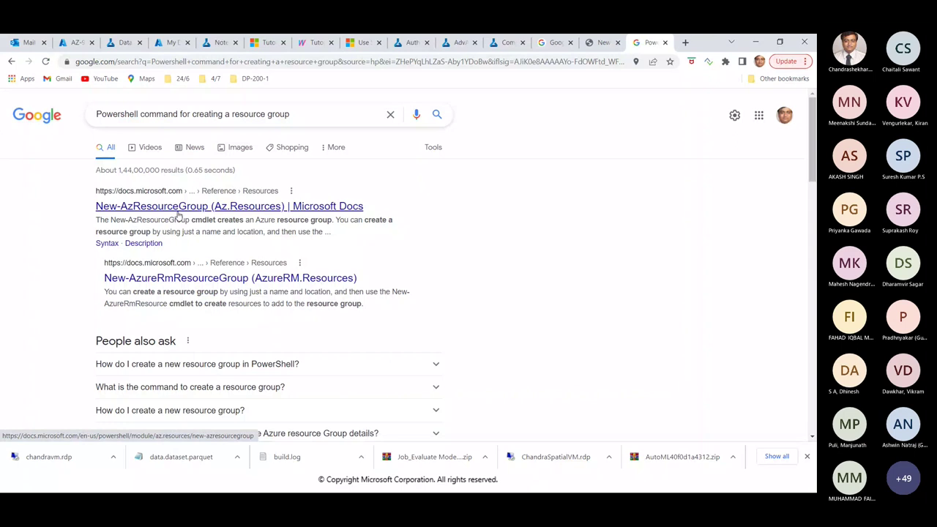
click(178, 213)
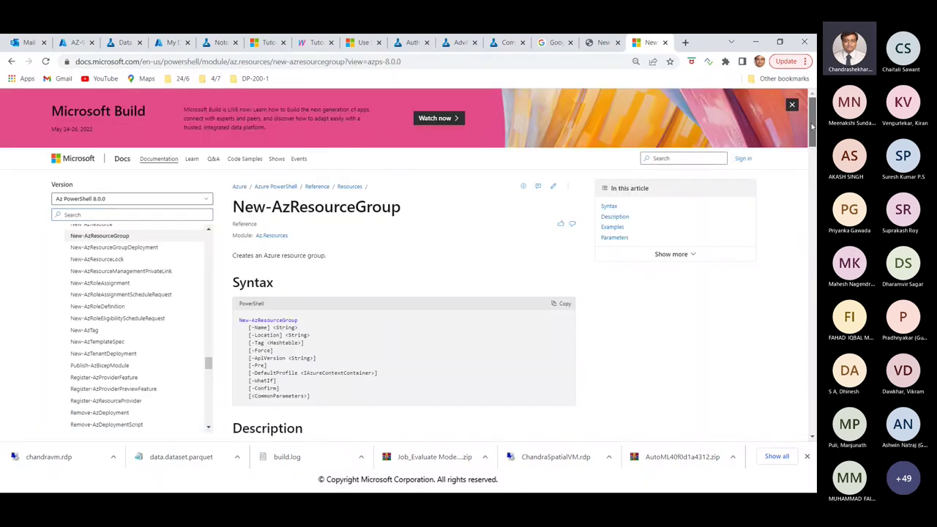
Copy the Example 1 New-AzResourceGroup command from the Docs page's Examples section
scroll(672, 167, down, 5)
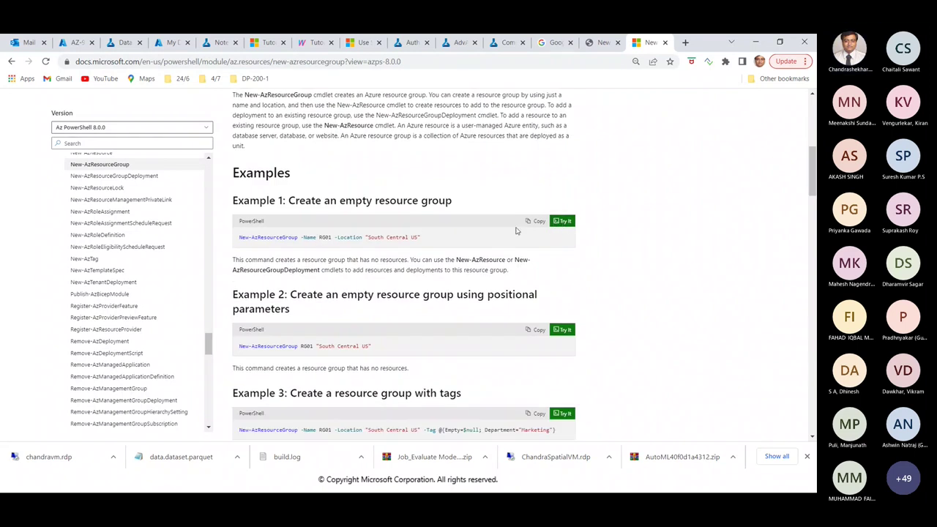
click(539, 222)
key(alt+Tab)
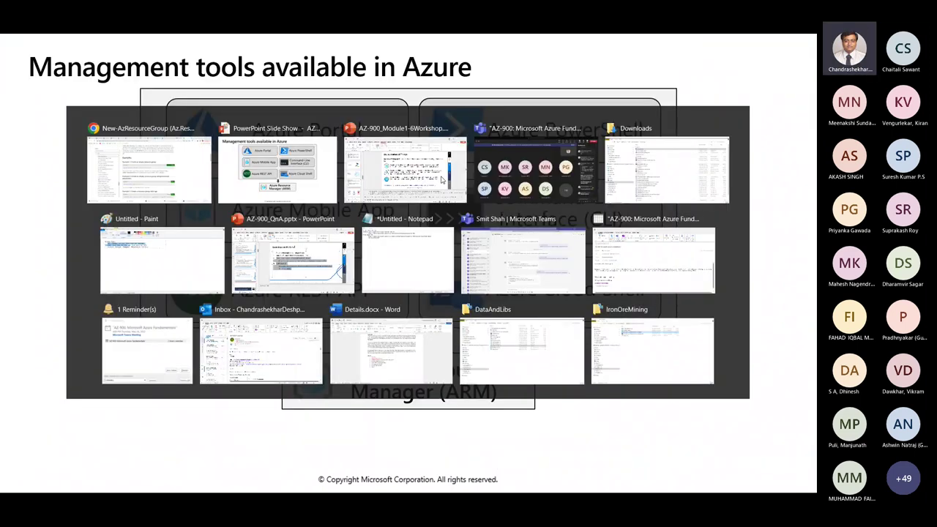
key(alt+Tab)
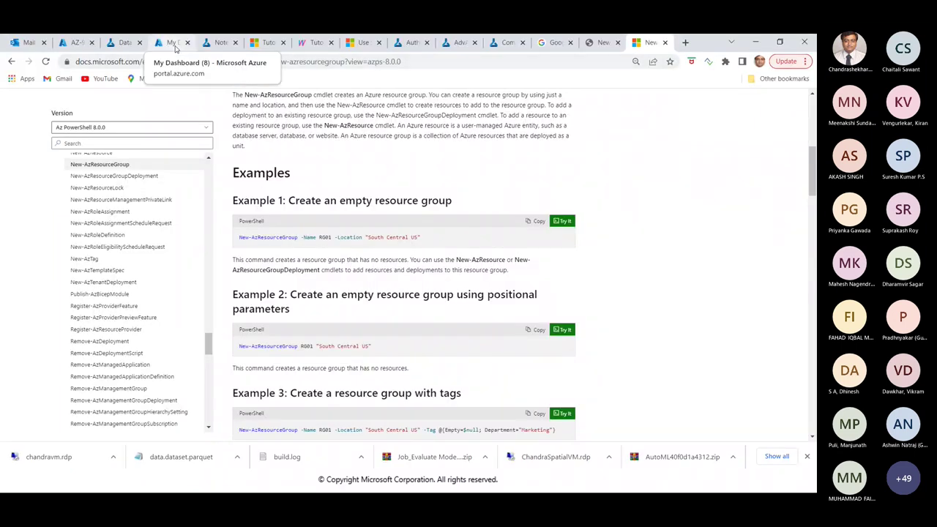
Paste the New-AzResourceGroup command into PowerShell and run it to create resource group RG01
click(73, 44)
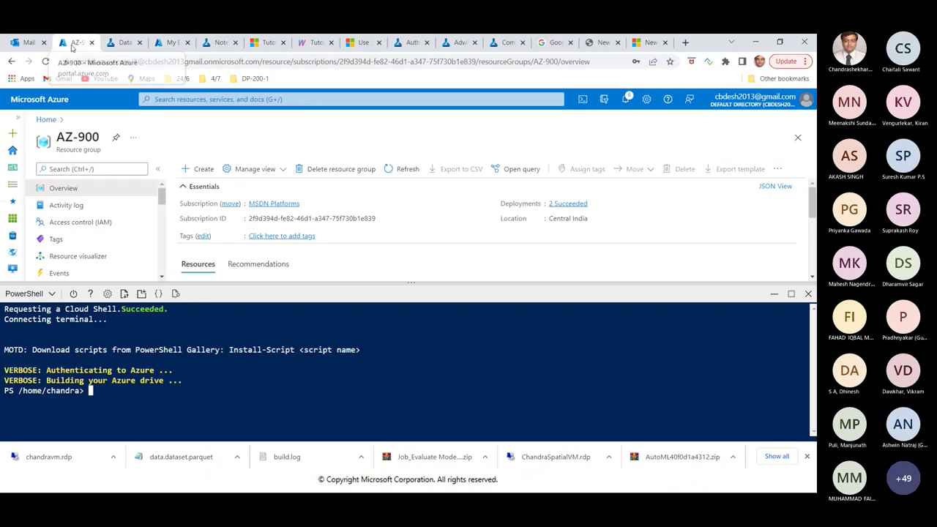
right_click(91, 390)
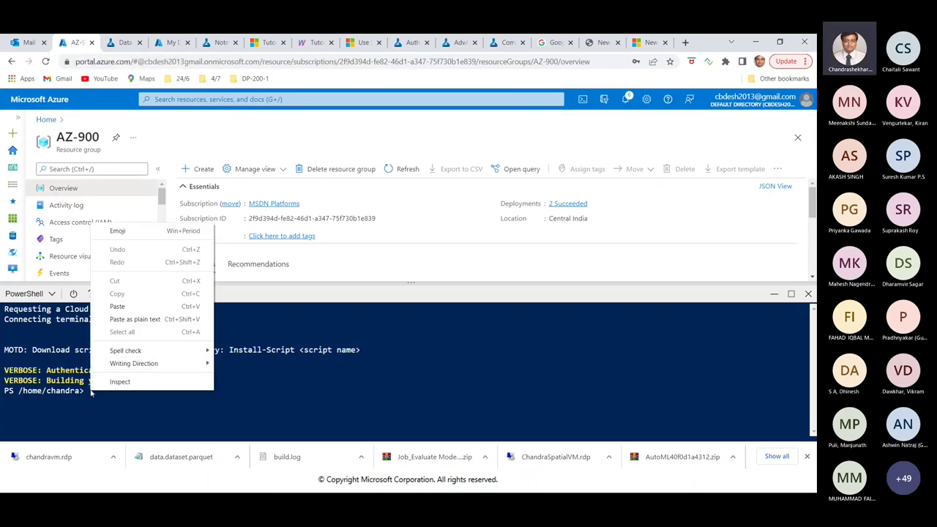
click(117, 306)
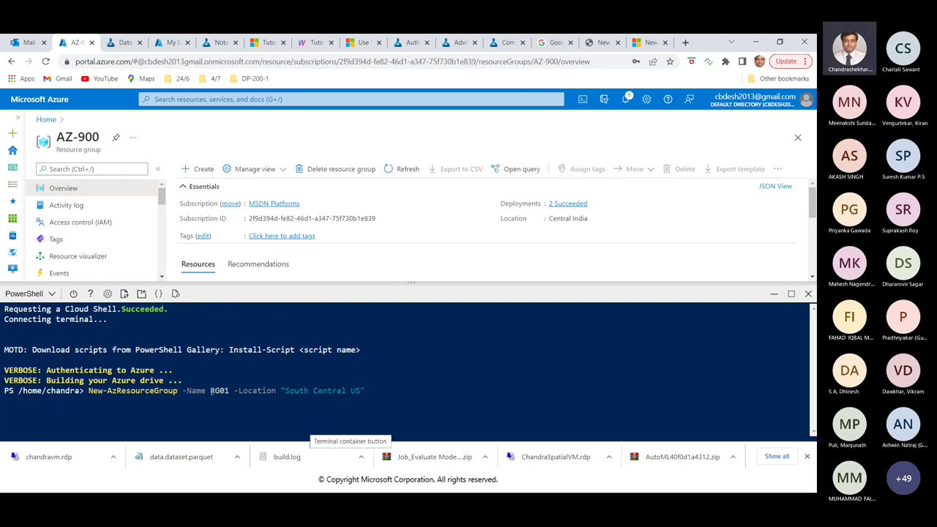
drag(211, 390, 403, 391)
click(407, 390)
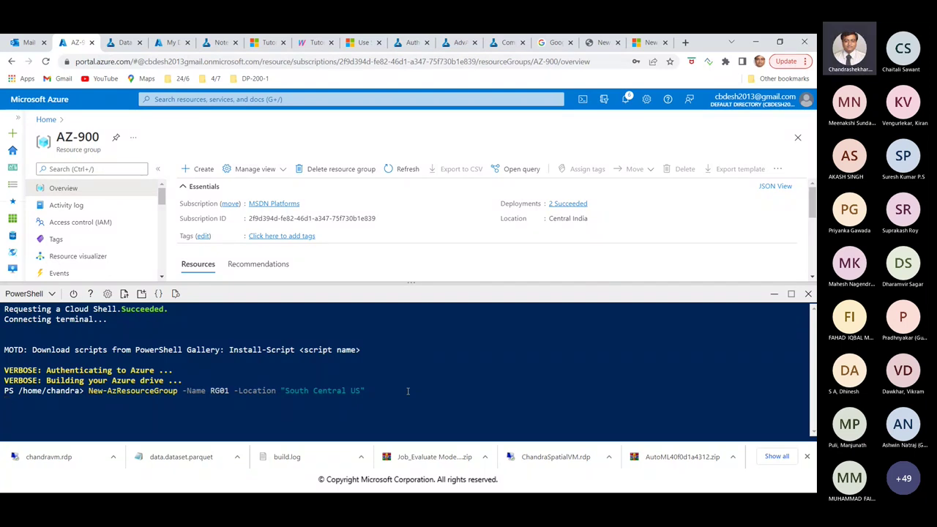
key(Return)
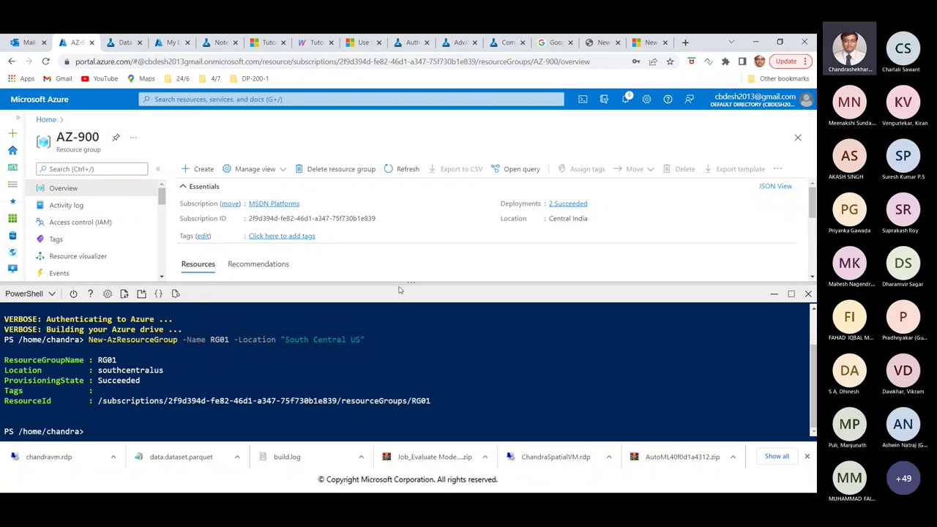
Check the Succeeded provisioning state, then collapse Cloud Shell and return to the Azure home page
drag(396, 282, 399, 293)
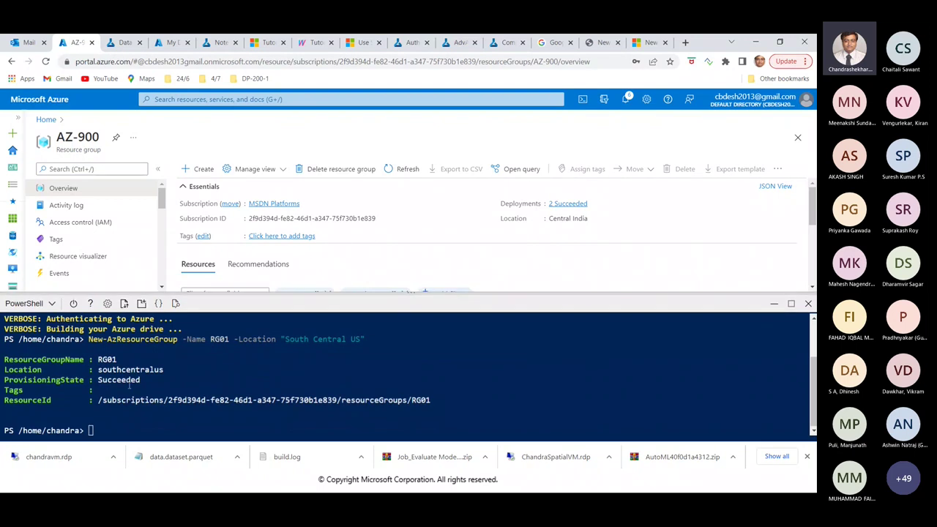
drag(99, 380, 141, 380)
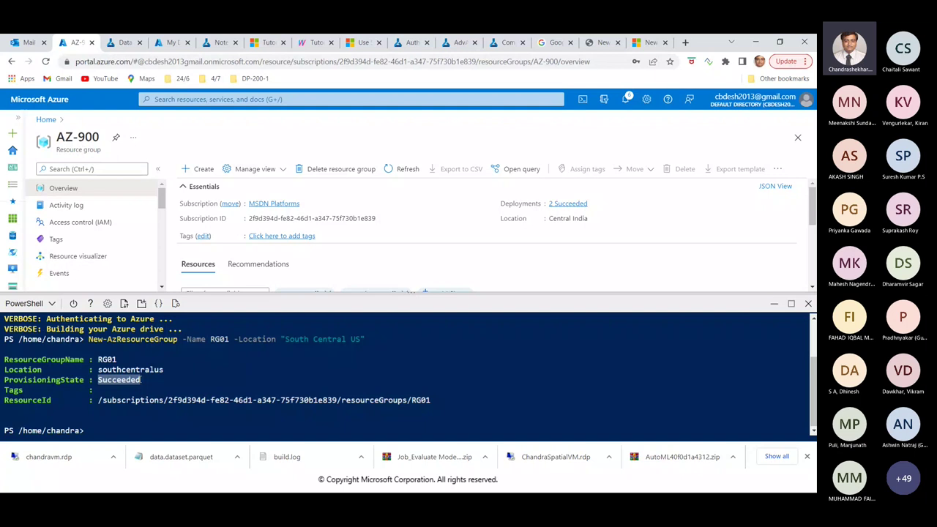
click(773, 303)
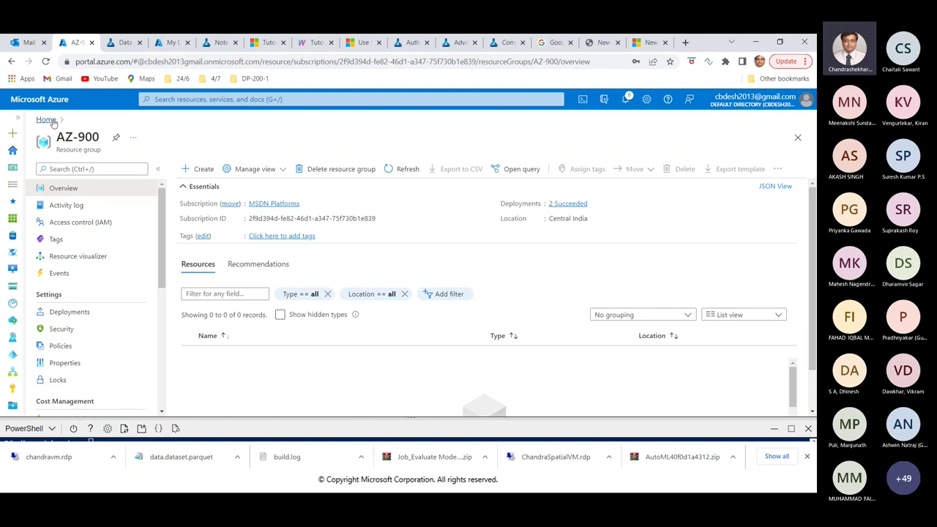
click(47, 119)
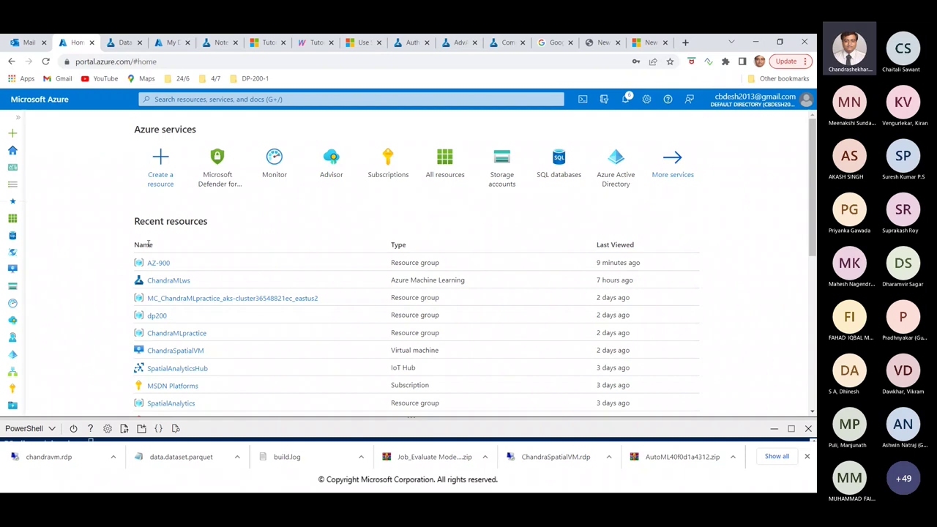
Open the full Resource groups list from the home dashboard
drag(814, 170, 815, 191)
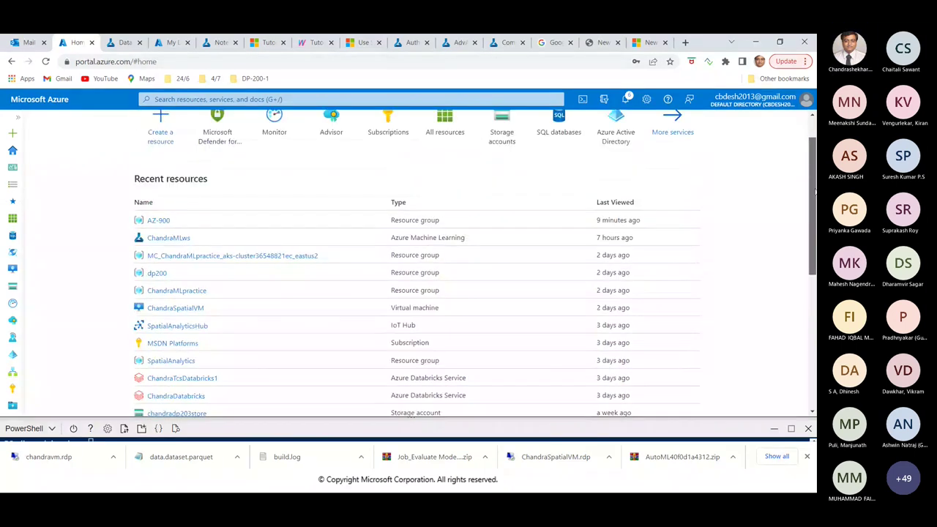
scroll(456, 210, up, 1)
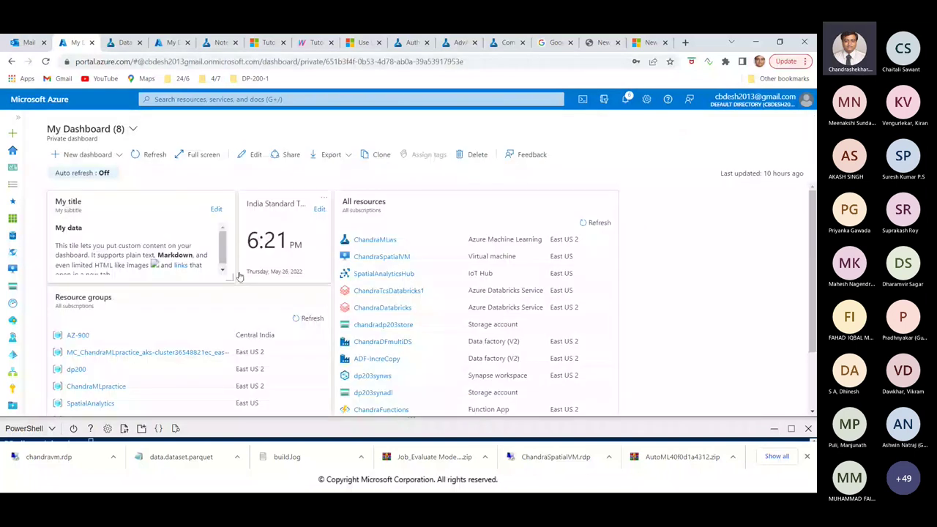
scroll(303, 255, down, 2)
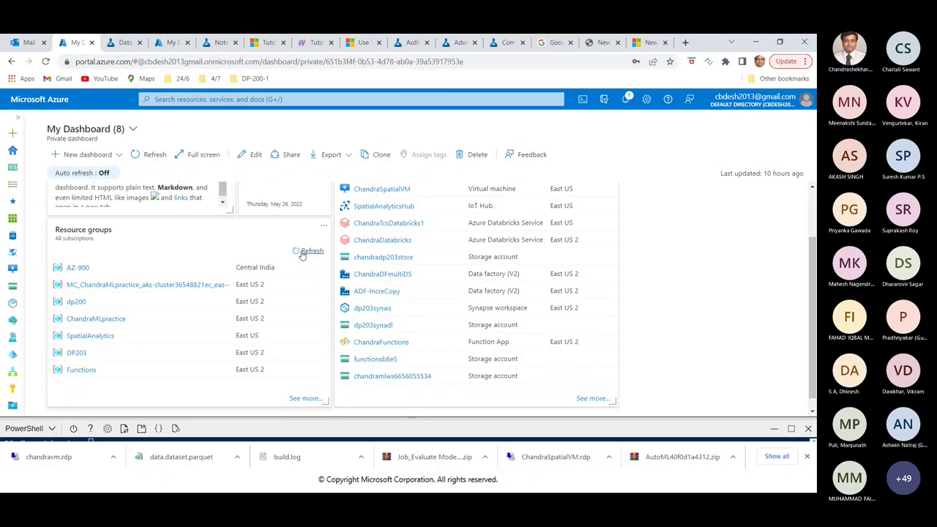
click(304, 399)
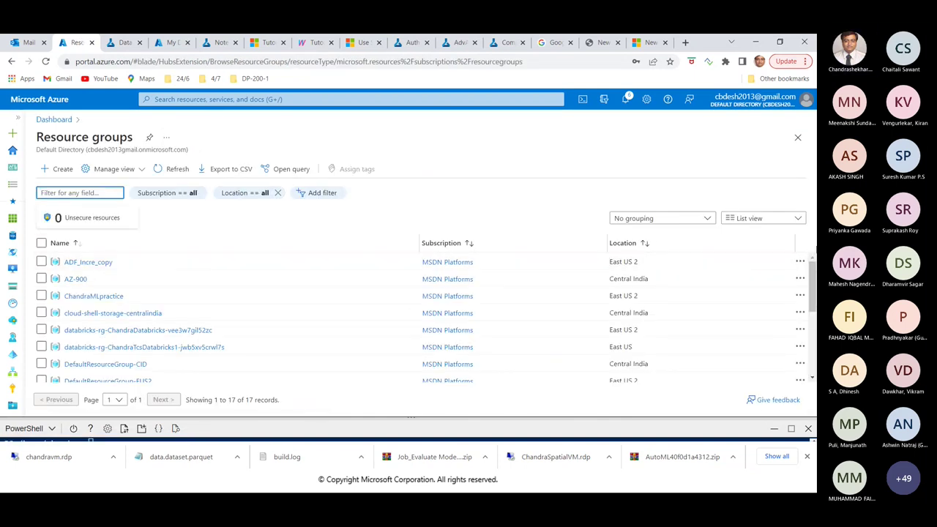
Find RG01 in South Central US and enlarge Cloud Shell to read its Succeeded output
drag(812, 271, 812, 277)
scroll(813, 277, down, 5)
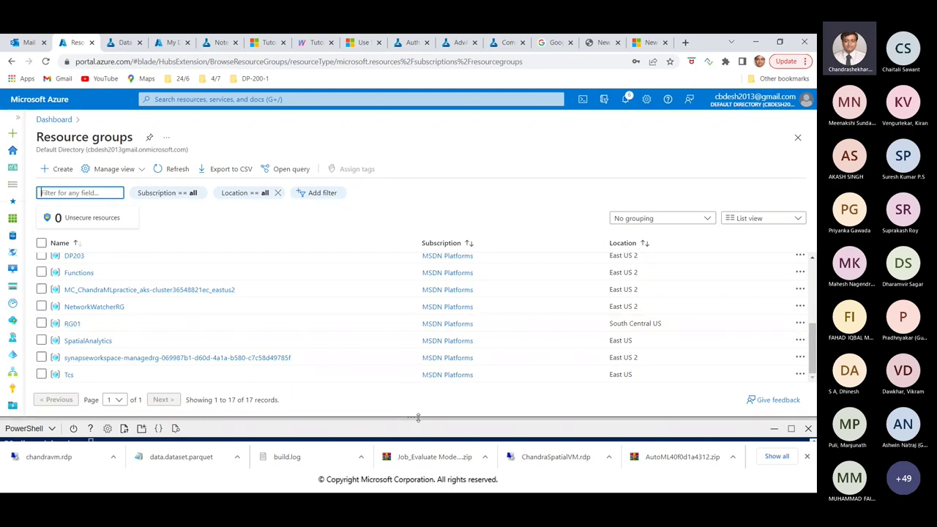
drag(418, 417, 406, 247)
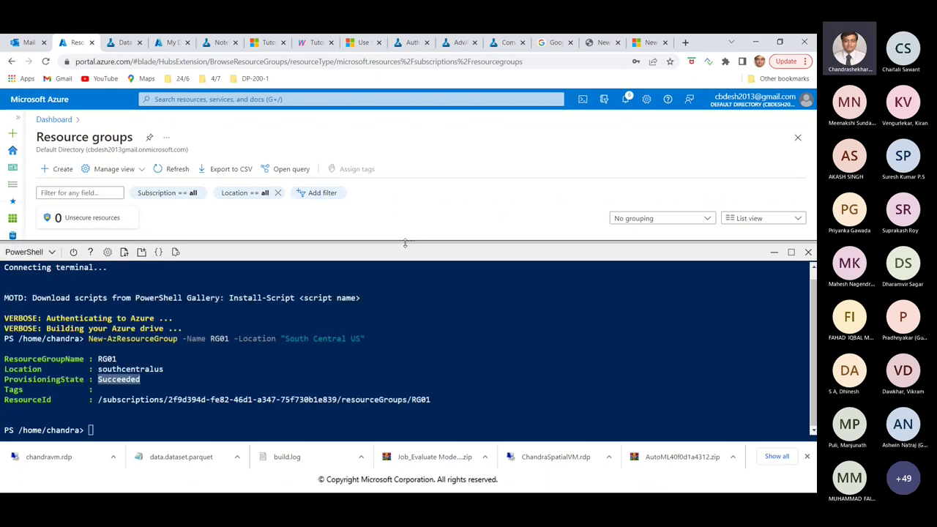
click(52, 253)
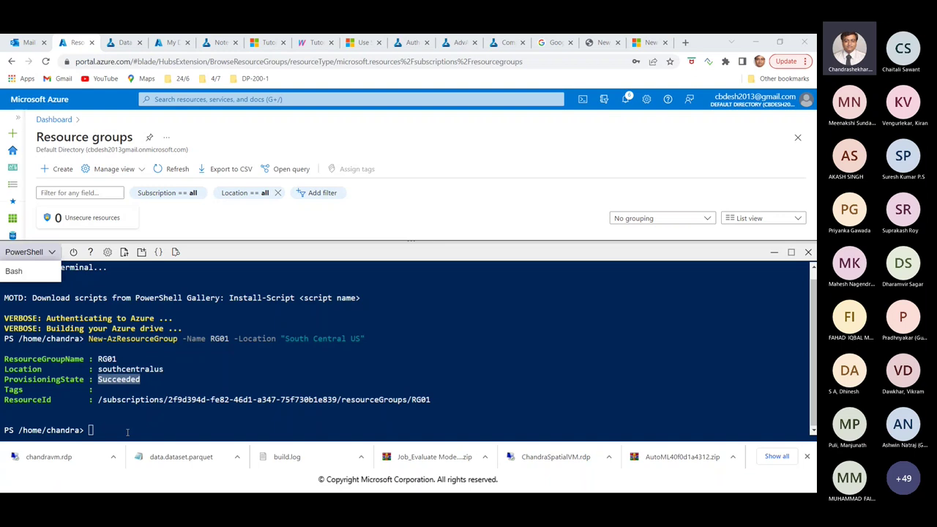
Show the Azure Advisor slide, then shrink Cloud Shell to reveal the 17 resource groups again
key(alt+Tab)
key(Right)
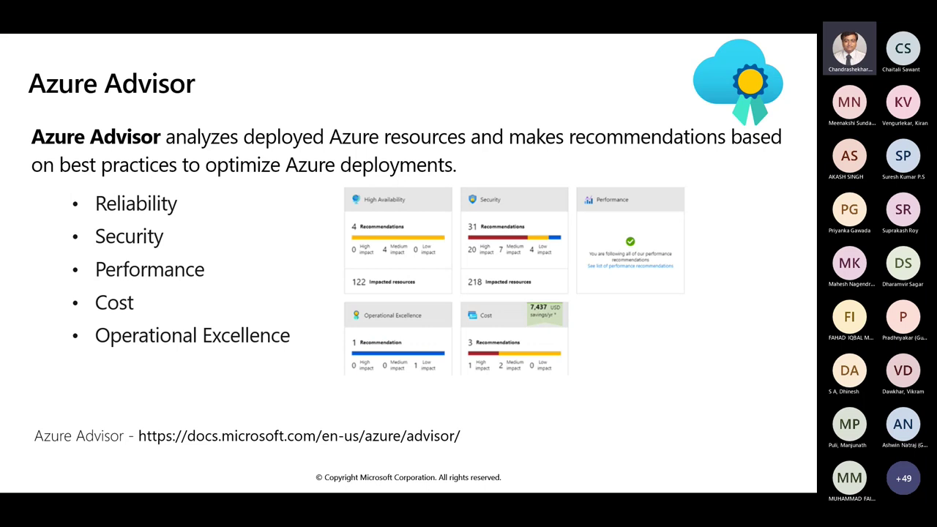
key(alt+Tab)
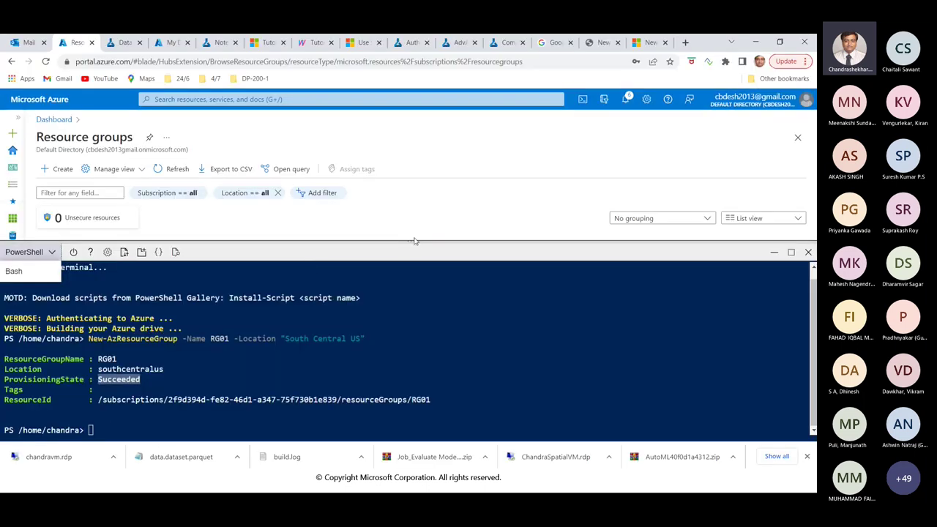
drag(412, 241, 417, 401)
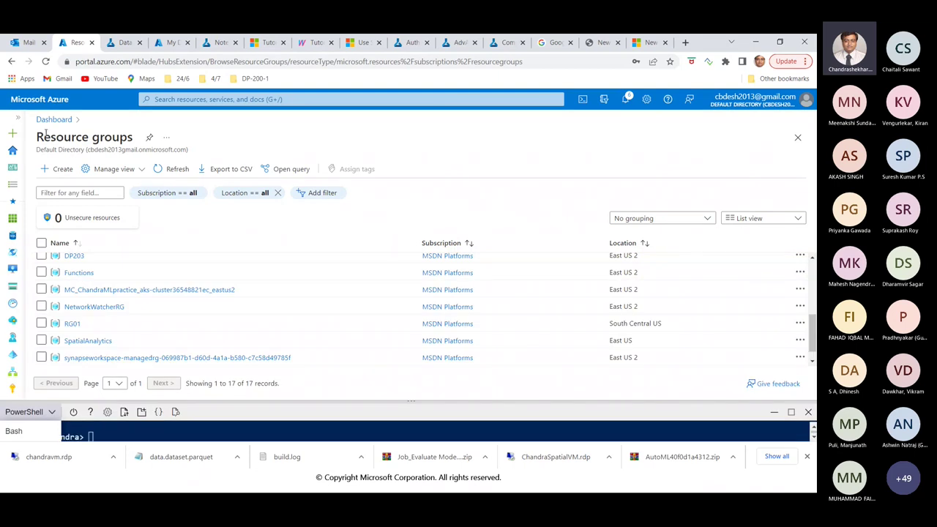
Search the portal for 'Advisor' and open the Advisor service
click(219, 98)
text(Advisor)
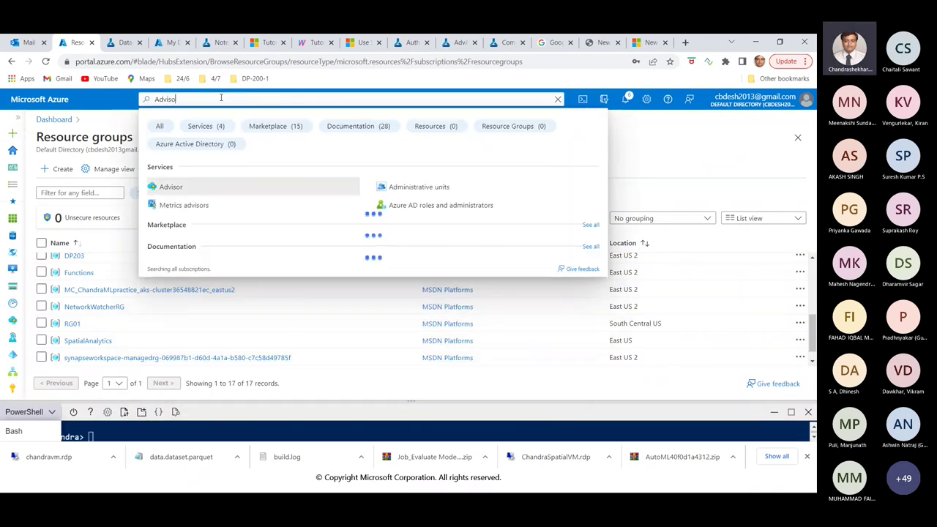
click(189, 187)
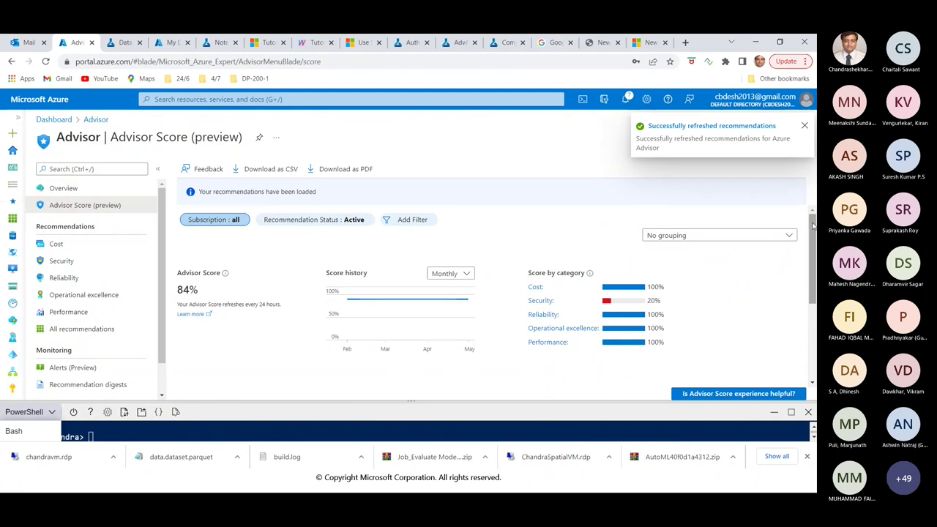
Review the Advisor Score of 84% overall and 20% Security, then advance to the Azure Monitor slide
drag(814, 227, 813, 234)
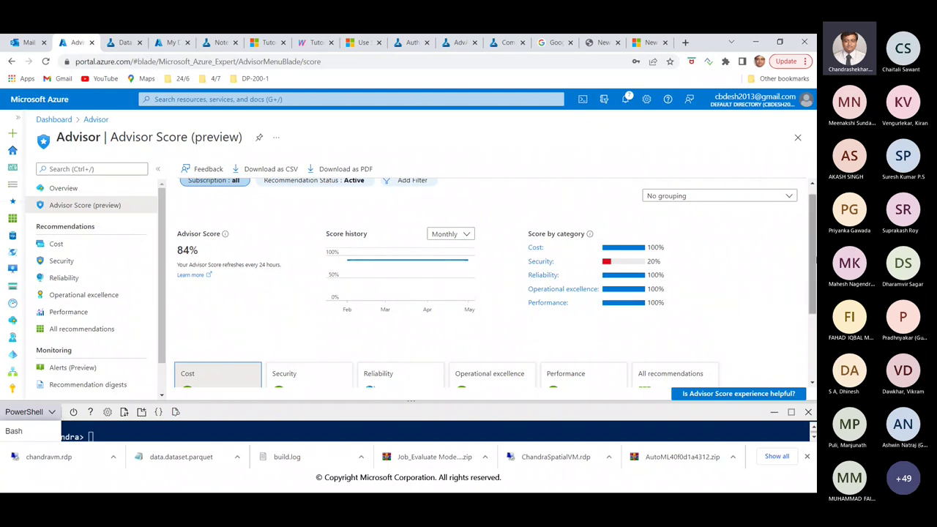
scroll(805, 291, down, 3)
scroll(814, 313, up, 1)
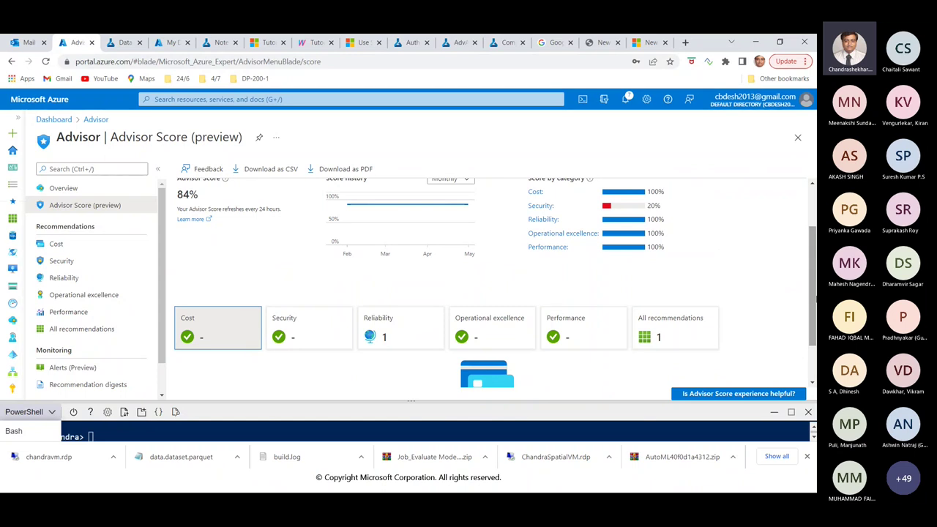
scroll(811, 256, up, 2)
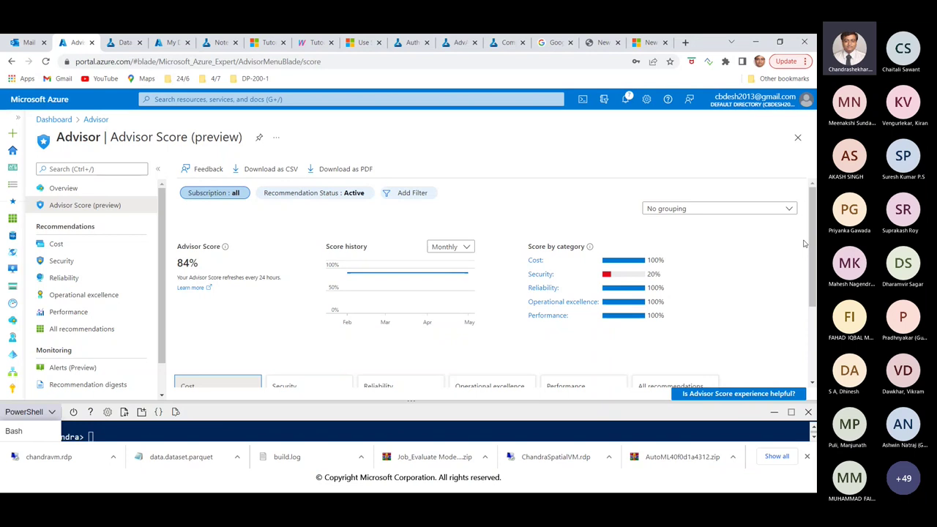
key(alt+Tab)
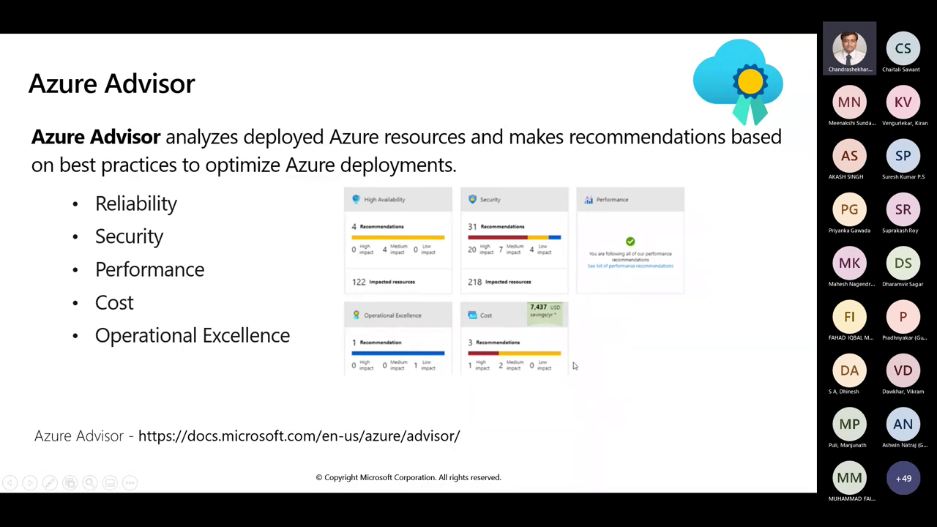
key(Right)
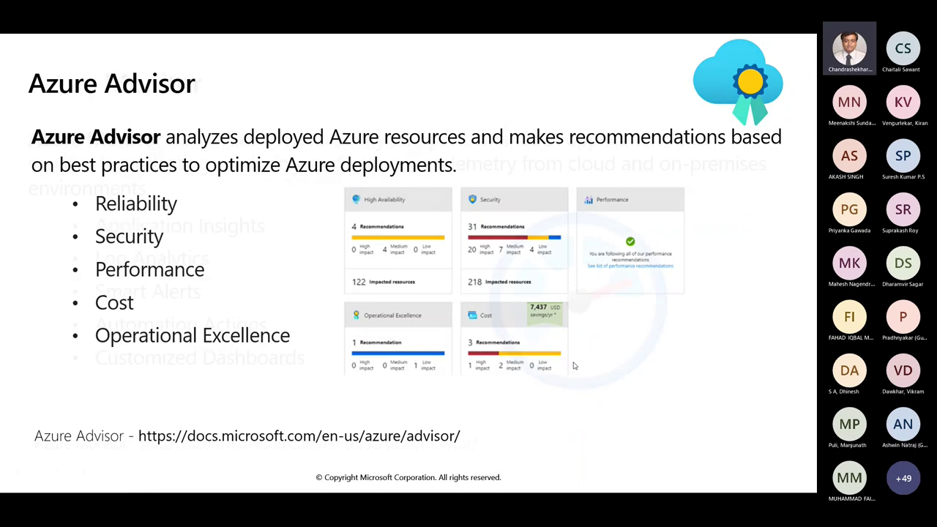
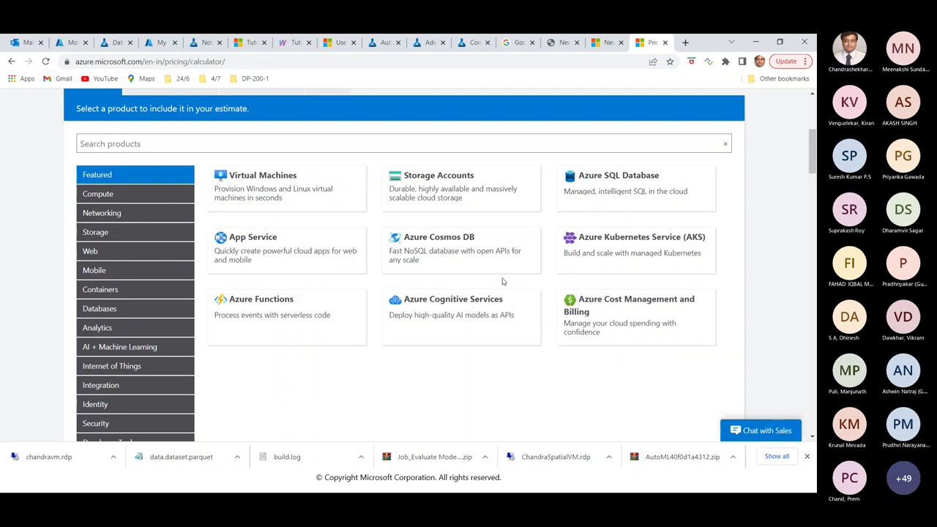
Add a Storage Accounts entry beside the D2s virtual machine, then request deletion of the whole estimate
click(462, 192)
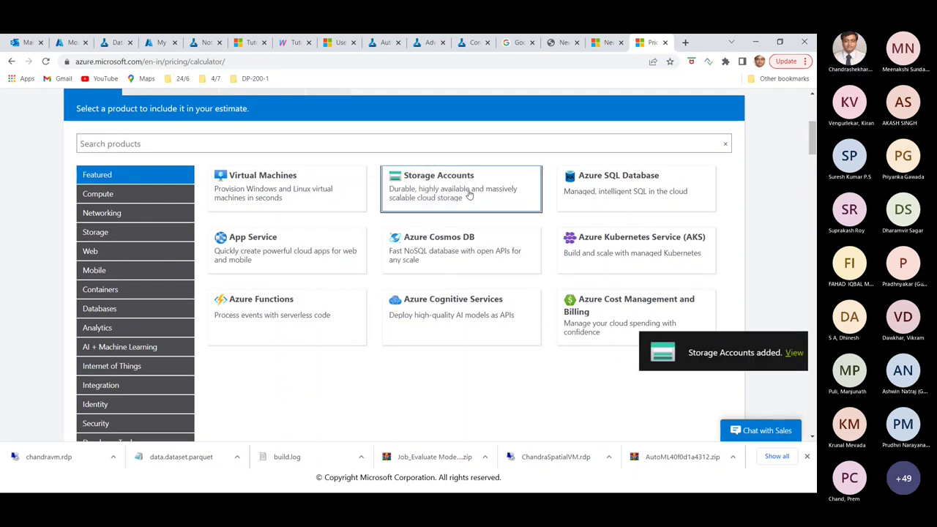
click(781, 354)
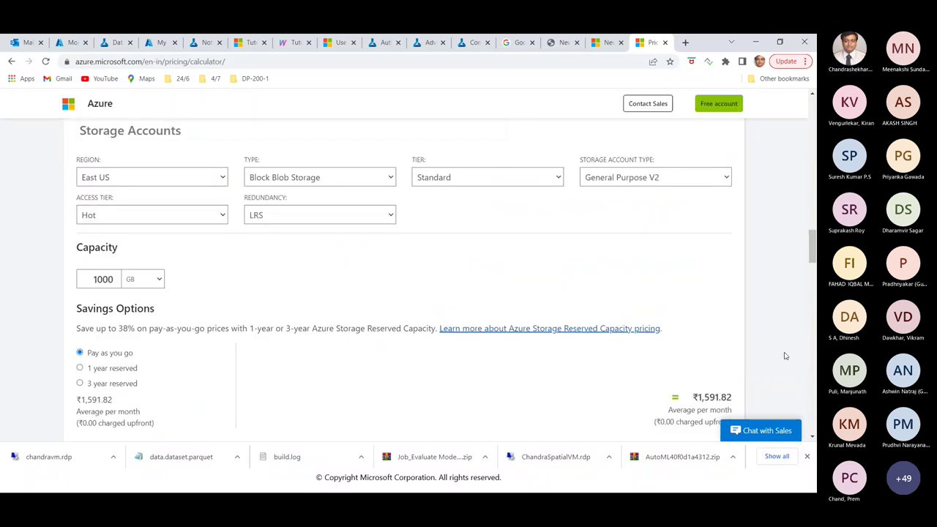
drag(805, 233, 812, 170)
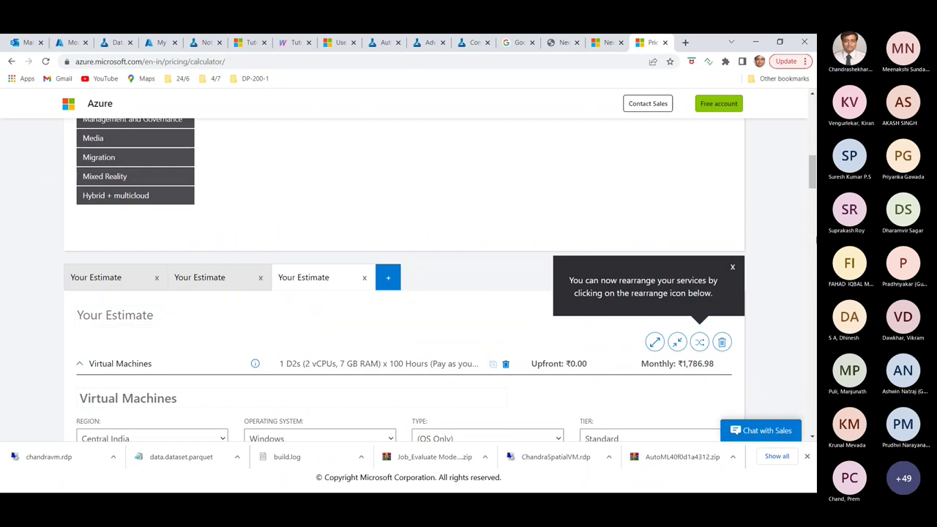
mouse_move(813, 170)
mouse_down()
mouse_move(808, 149)
mouse_move(812, 171)
mouse_up()
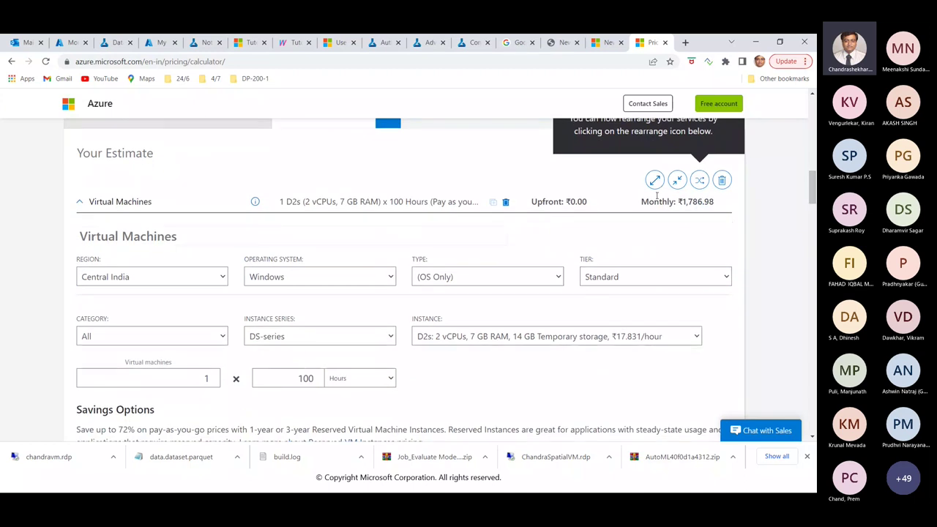
click(722, 182)
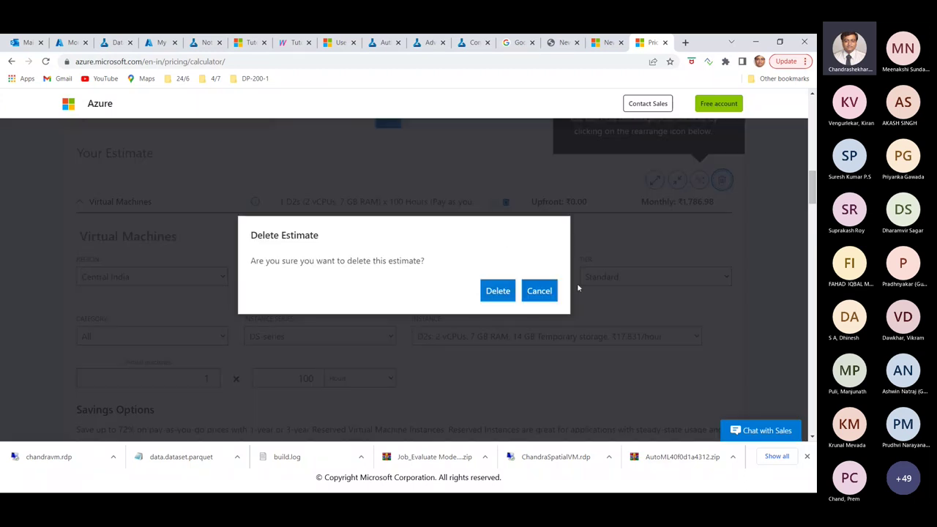
Confirm the estimate deletion and open a fourth, empty 'Your Estimate' tab
click(497, 291)
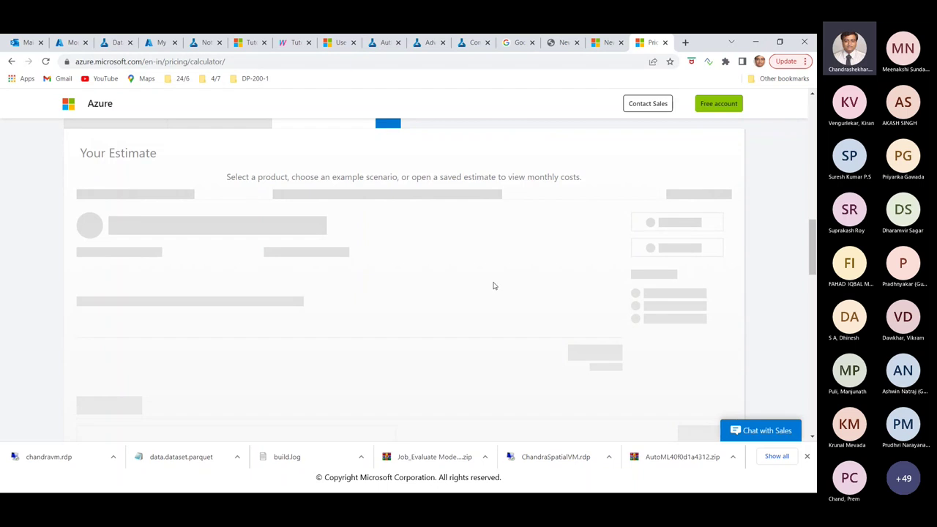
drag(814, 257, 806, 221)
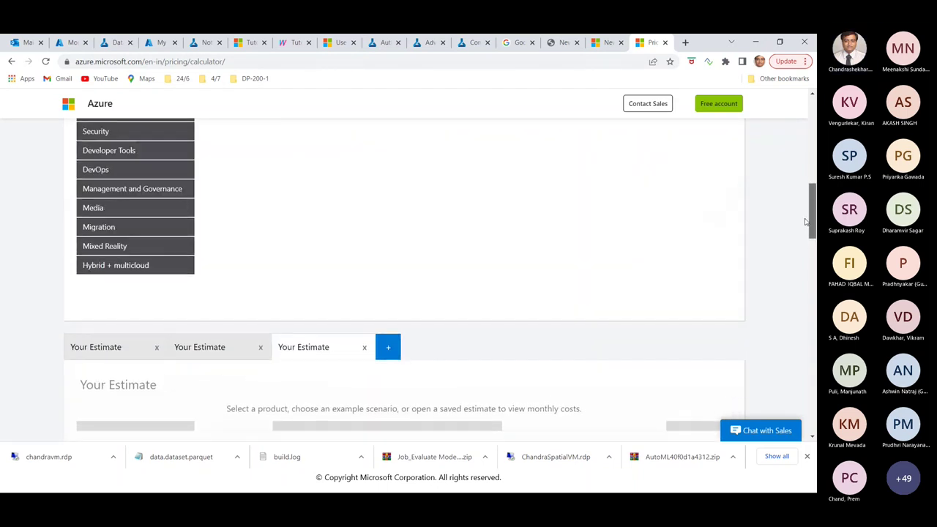
click(388, 347)
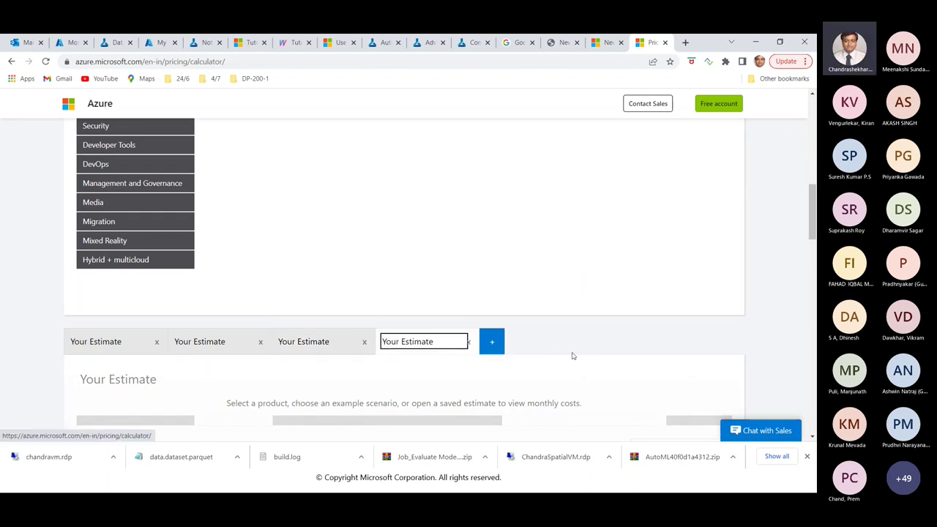
Add a Storage Accounts entry (East US, Block Blob, Hot, LRS, 1000 GB, $21.84 monthly)
scroll(472, 240, up, 5)
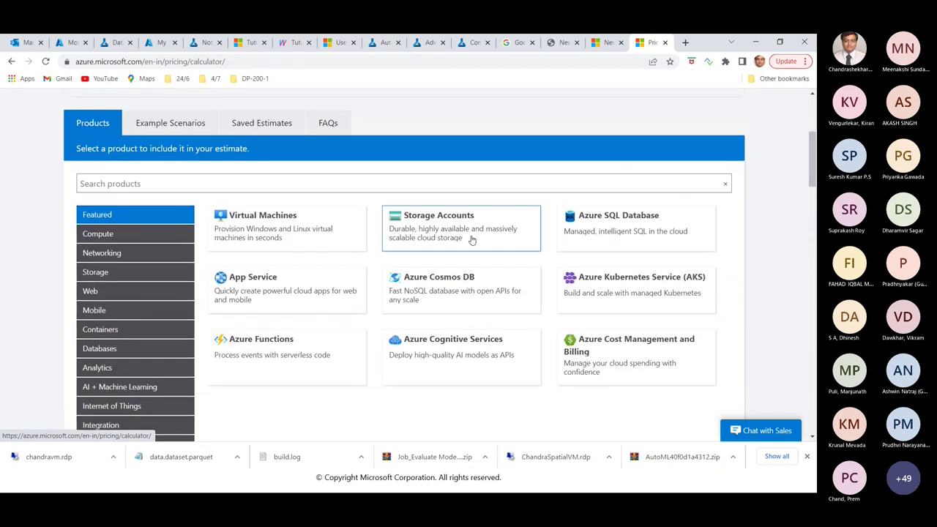
click(473, 240)
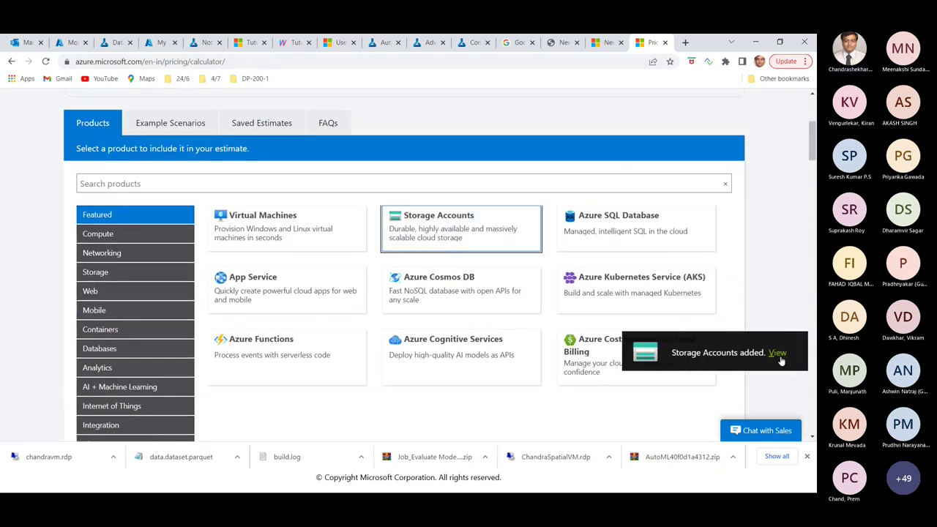
click(781, 357)
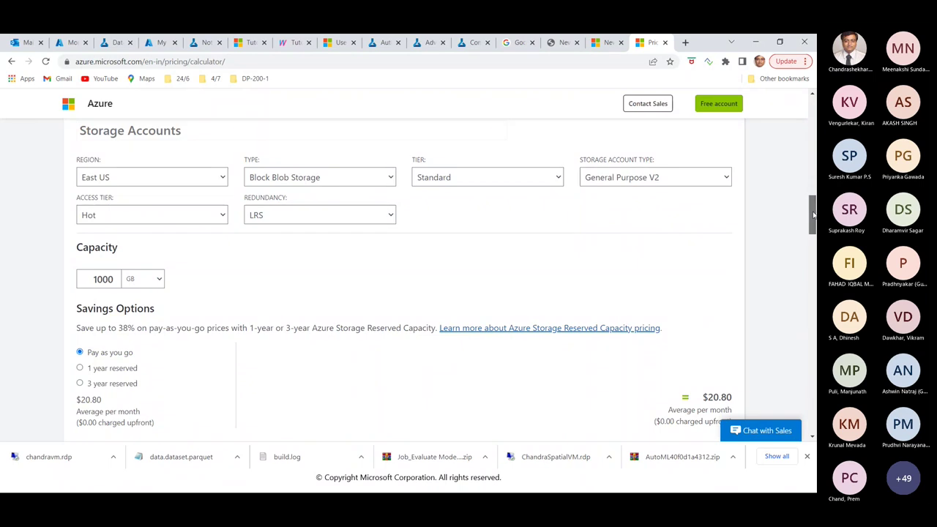
scroll(403, 278, down, 3)
scroll(403, 278, down, 1)
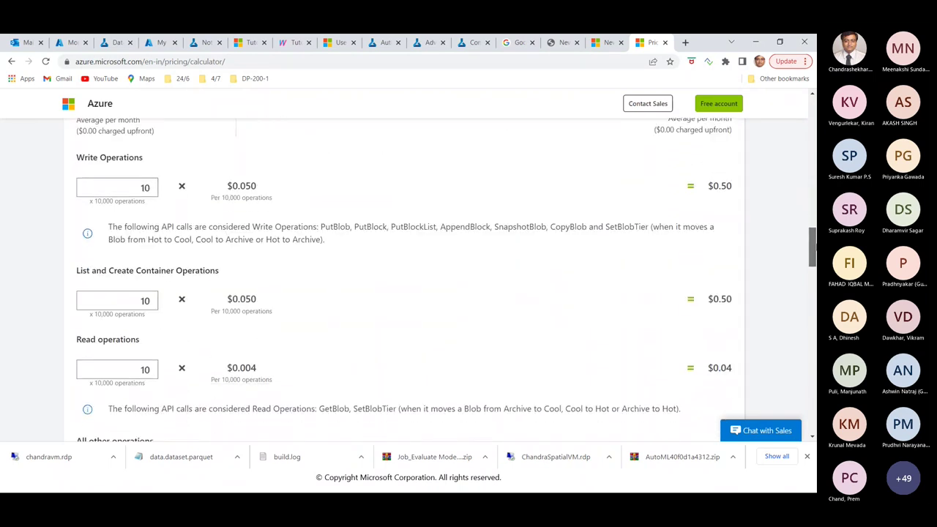
scroll(403, 278, up, 2)
drag(812, 234, 810, 200)
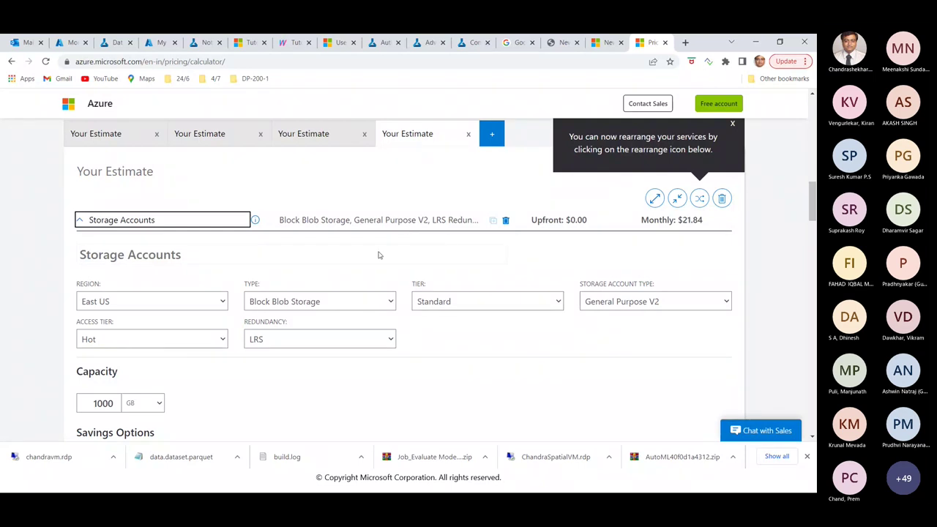
Set the storage account region to Central India and review the $21.15 monthly total
click(224, 302)
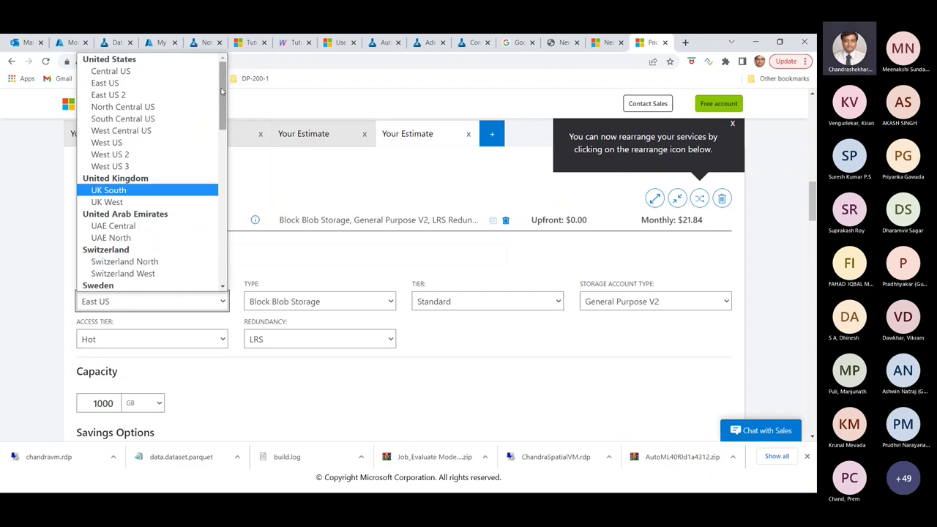
drag(223, 99, 227, 163)
click(145, 178)
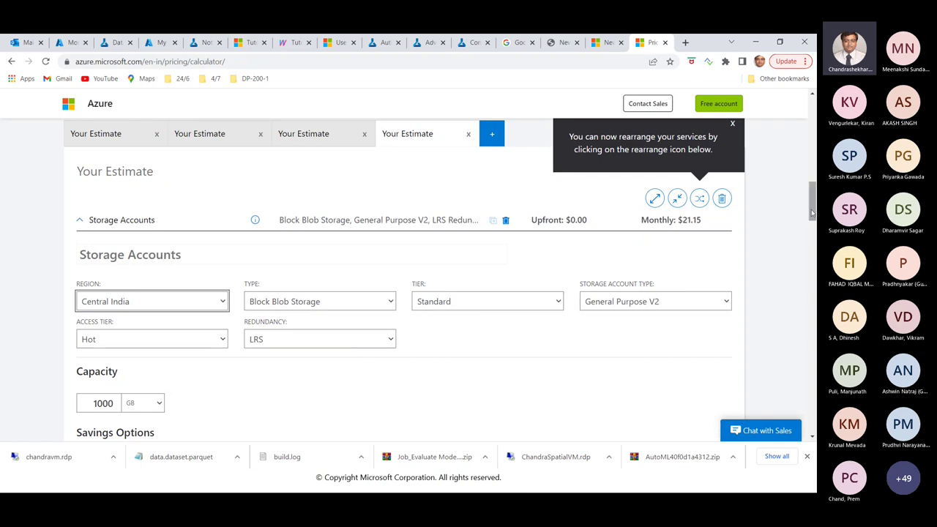
scroll(811, 212, down, 3)
scroll(812, 212, up, 1)
scroll(812, 213, up, 1)
scroll(812, 220, down, 3)
drag(815, 224, 815, 231)
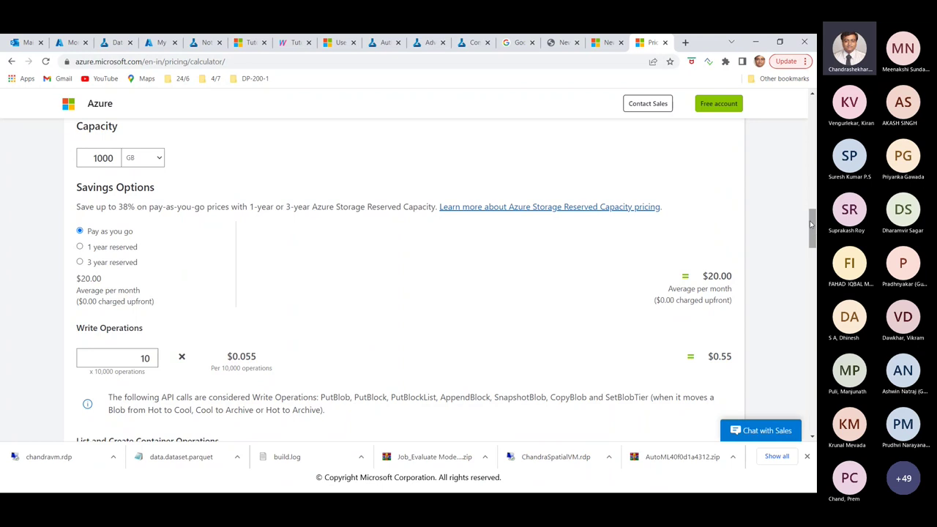
scroll(423, 346, down, 1)
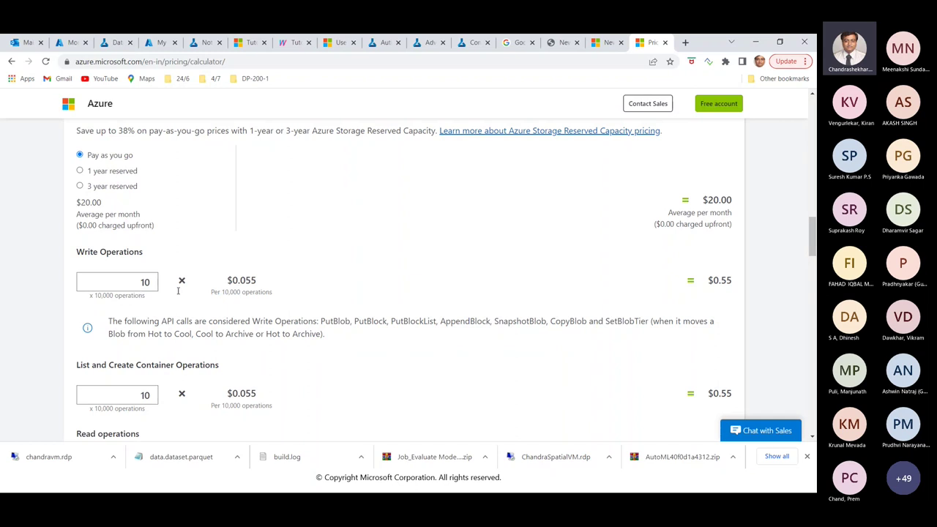
drag(812, 230, 811, 313)
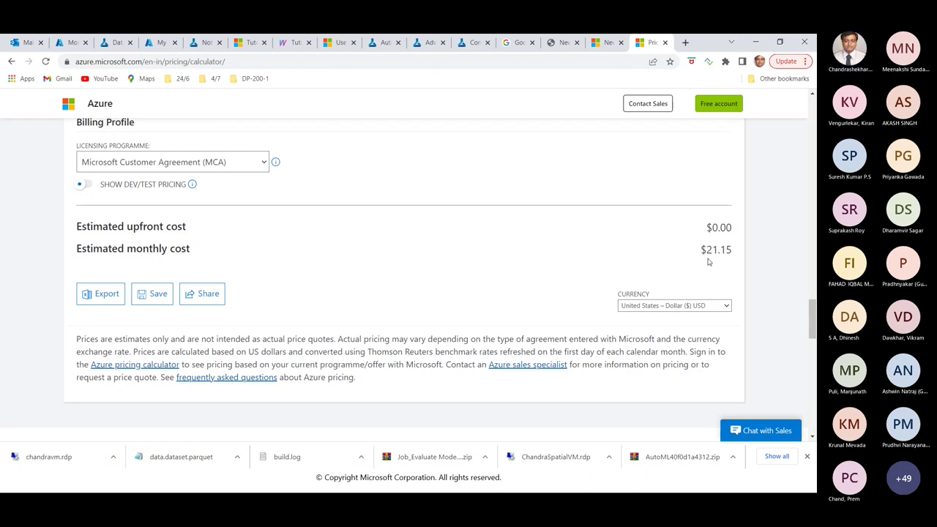
Switch the estimate currency to India – Rupee (₹) INR, showing ₹1,618.49 monthly
click(729, 307)
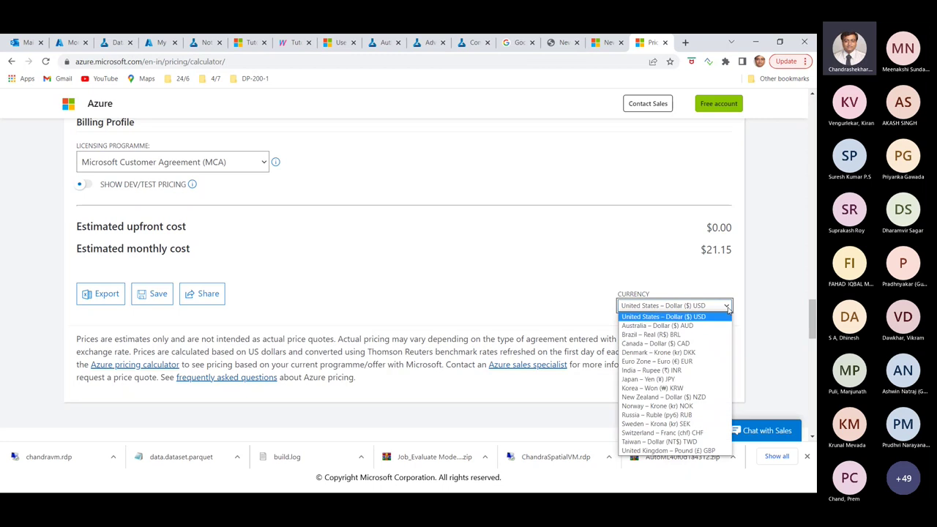
click(677, 371)
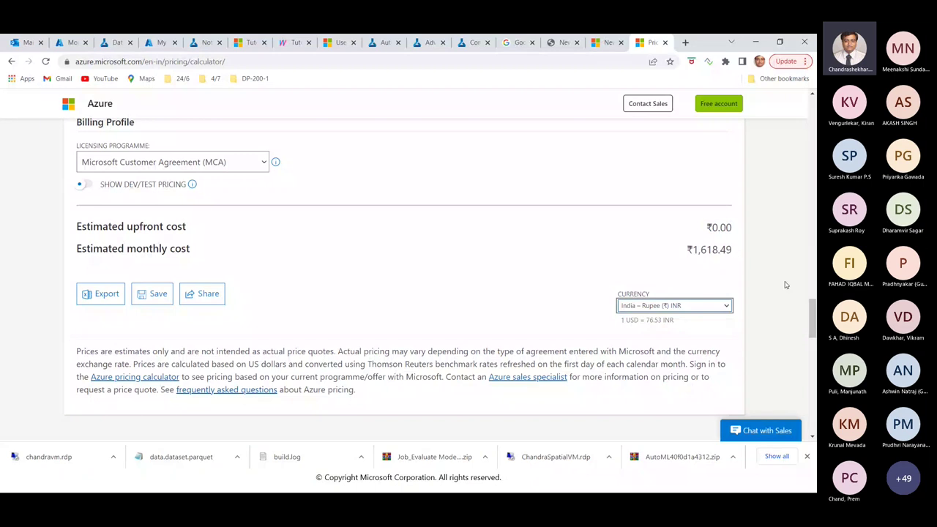
drag(812, 333, 812, 183)
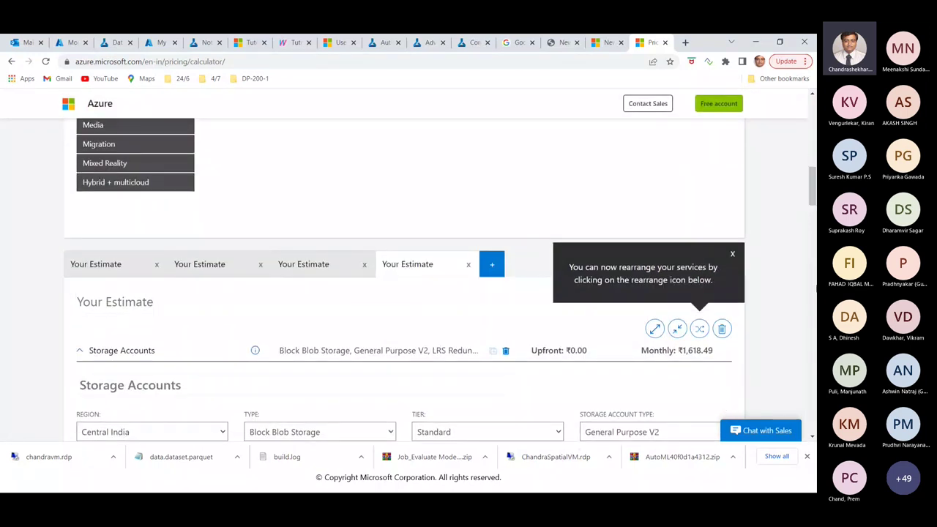
drag(811, 185, 812, 139)
Add a Virtual Machines entry, highlight the ₹13,298.50 monthly total, and return to PowerPoint
click(250, 243)
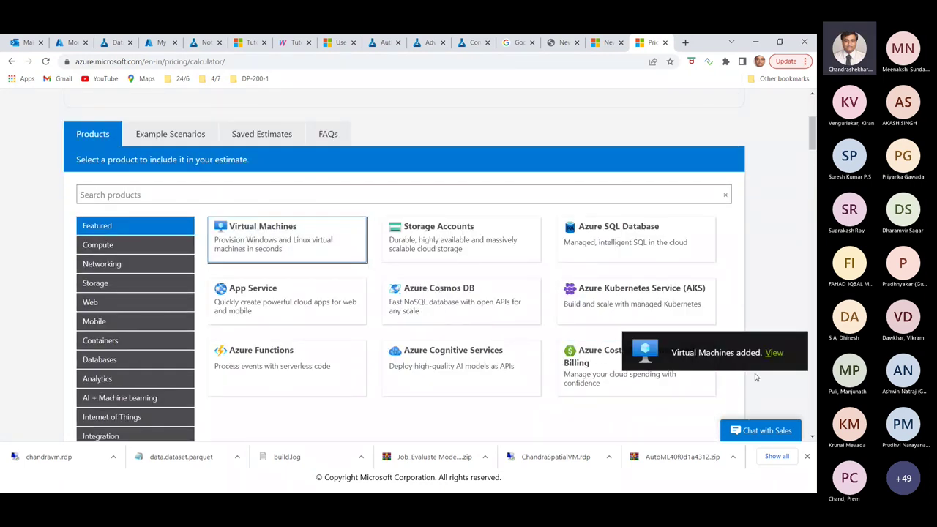
click(778, 356)
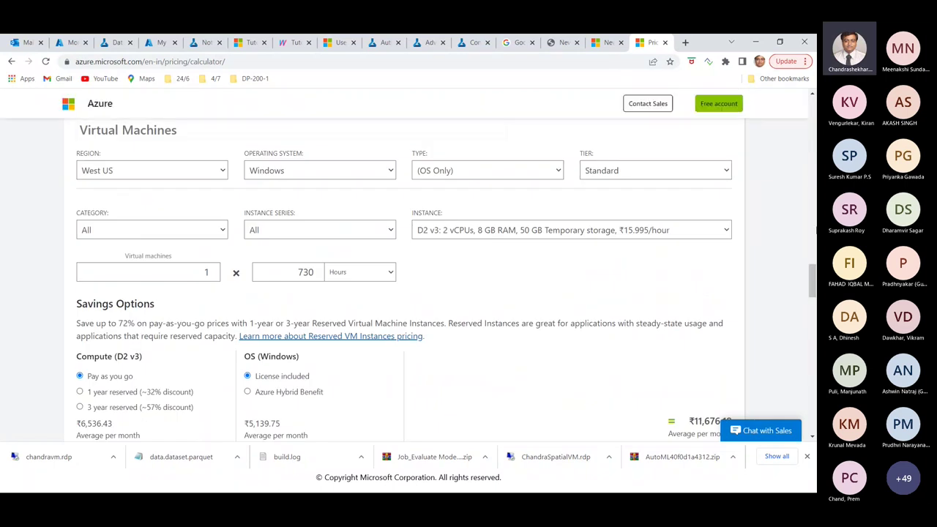
drag(813, 288, 812, 267)
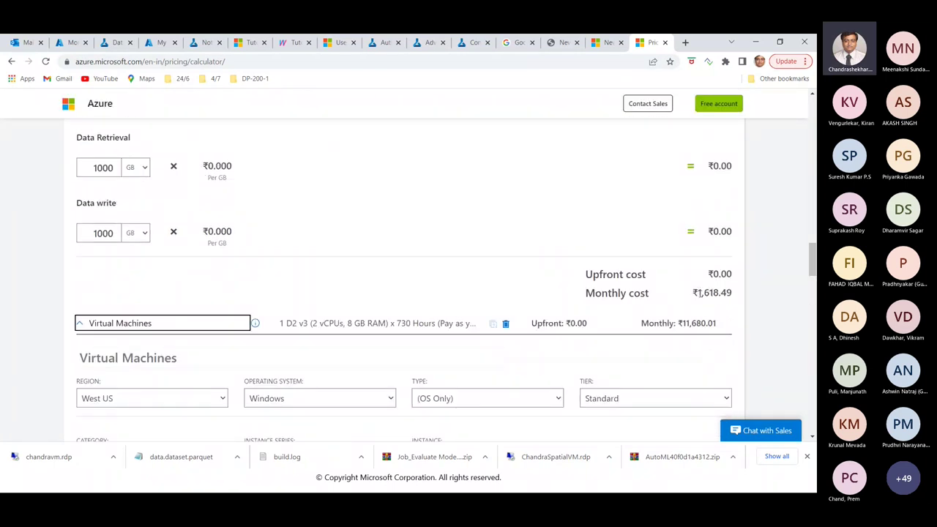
drag(813, 259, 812, 333)
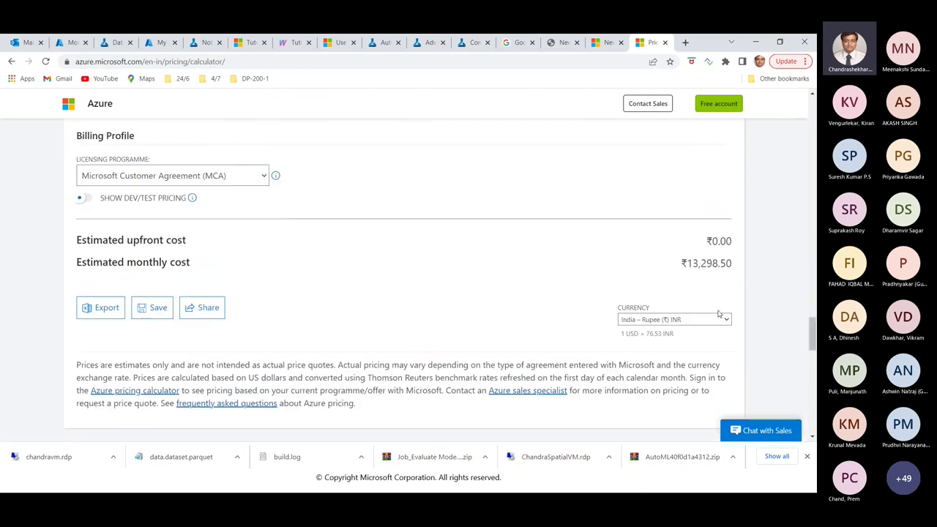
drag(687, 263, 744, 262)
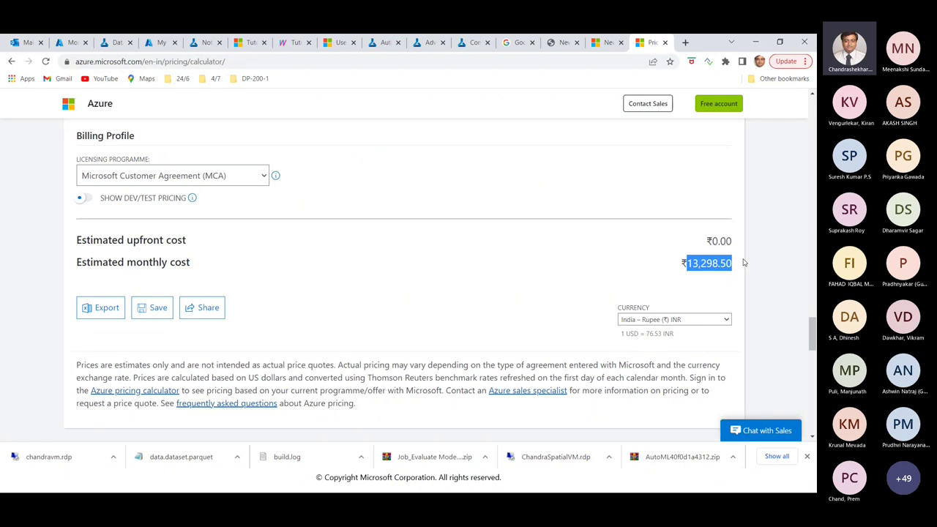
key(alt+Tab)
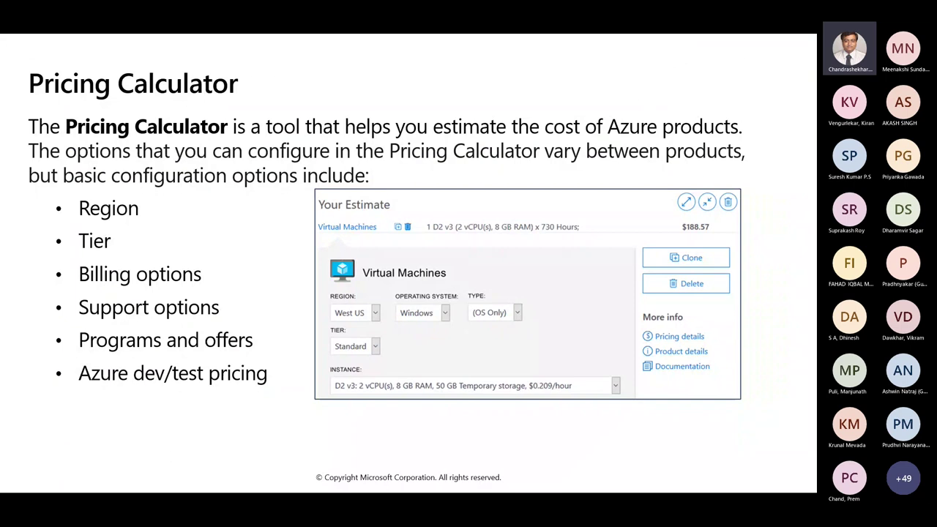
Step through the slides, then exit the show on slide 67, 'Total Cost of Ownership Calculator'
key(Right)
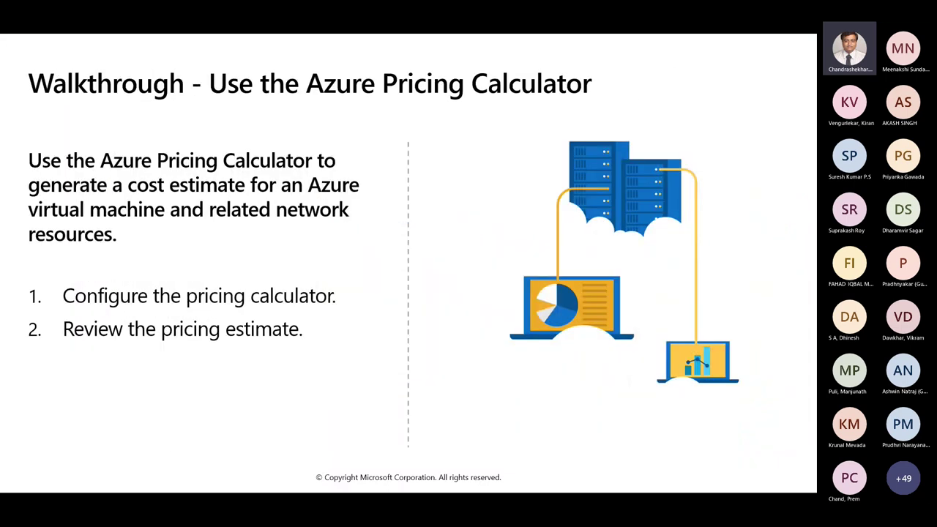
key(Right)
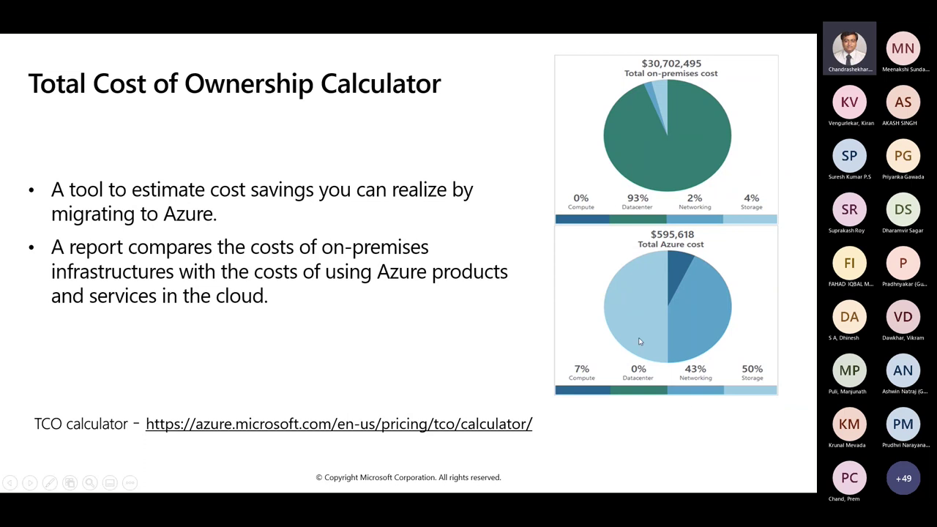
click(241, 433)
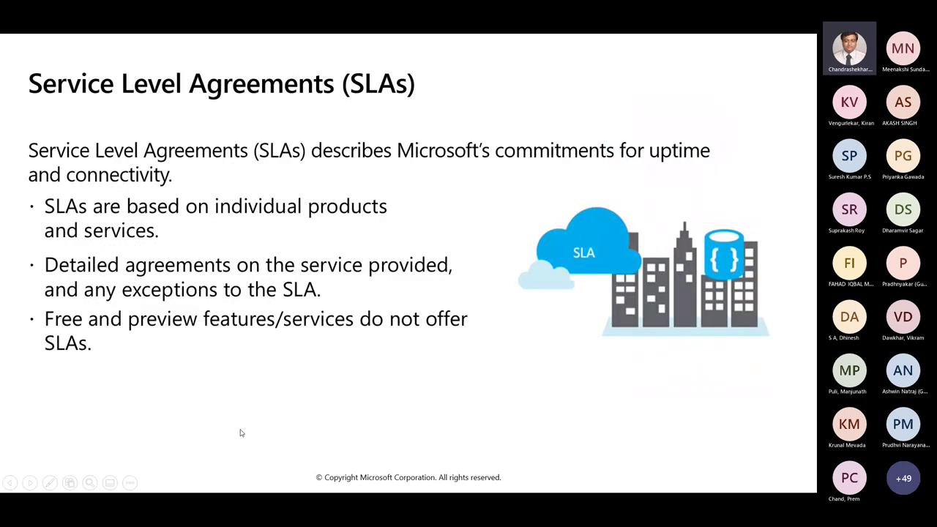
key(Left)
key(Escape)
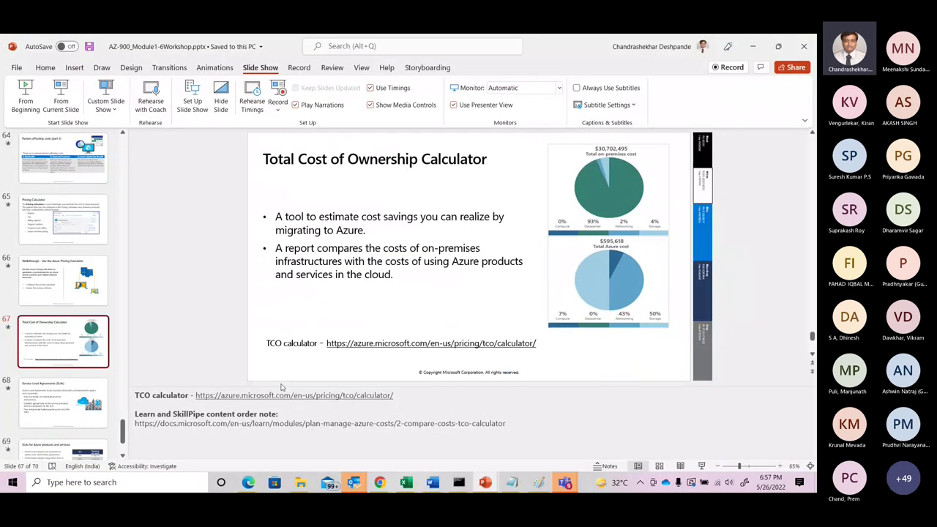
Paste the TCO calculator URL from slide 67 into the AZ-900 Teams meeting chat
drag(327, 344, 560, 339)
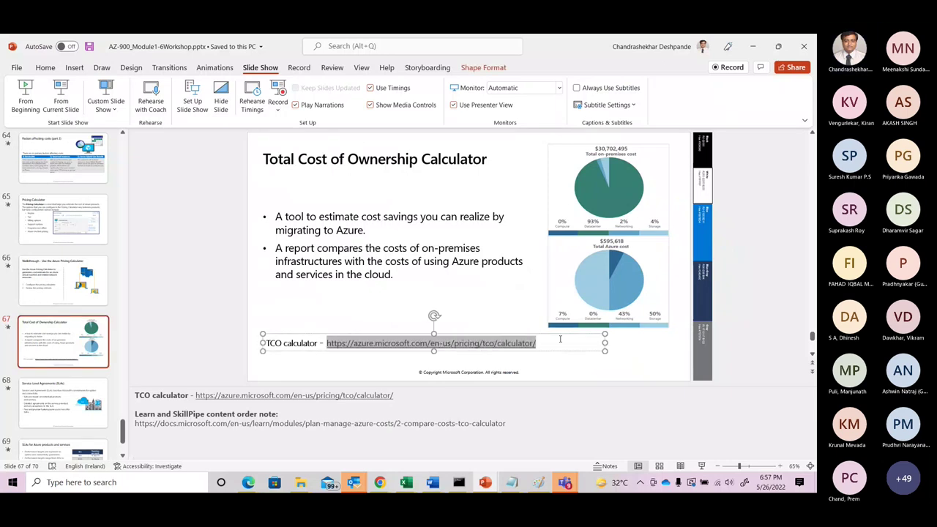
key(ctrl+c)
key(alt+Tab)
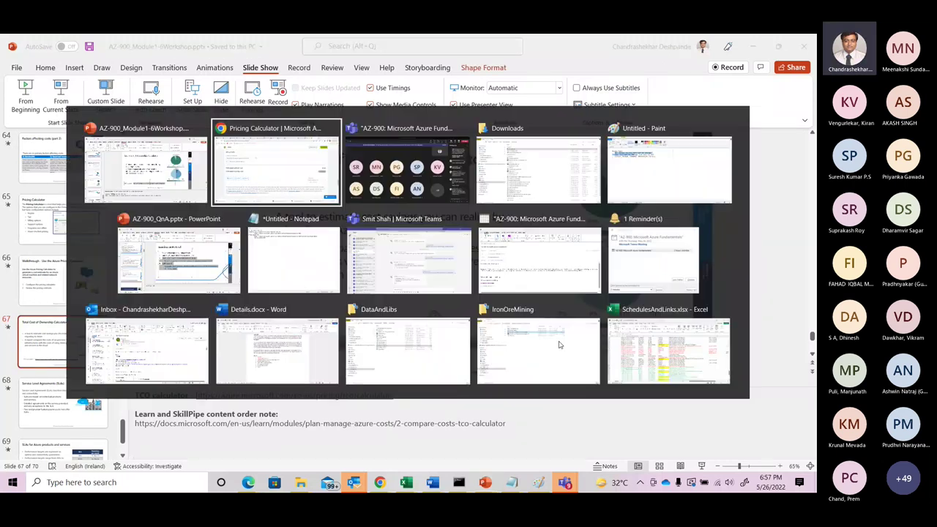
key(alt+Tab)
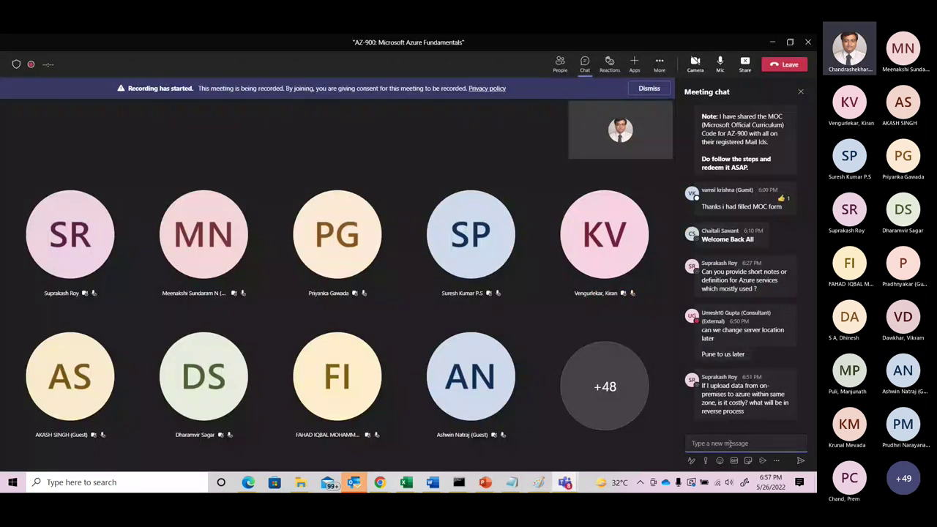
click(727, 443)
key(ctrl+v)
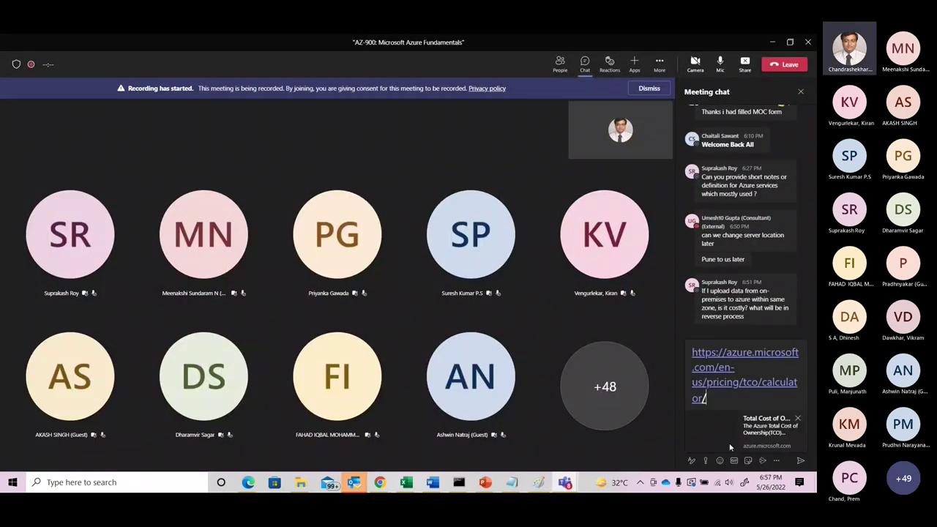